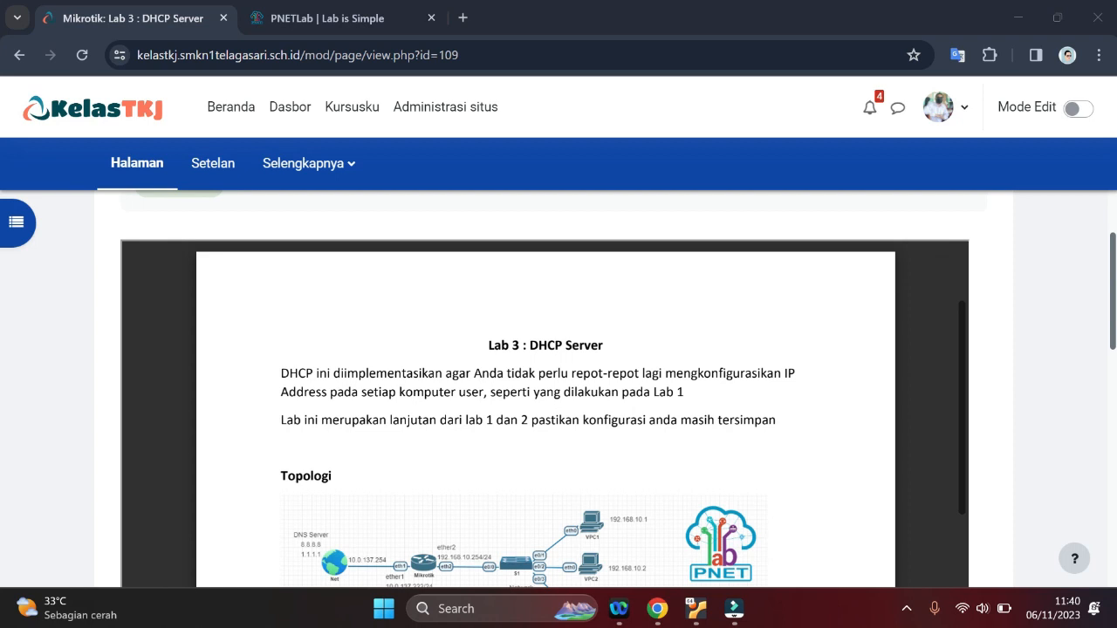
Review the Lab 3 DHCP Server handout's topology diagram and the PNETLab node setup notes
scroll(580, 415, "down", 3)
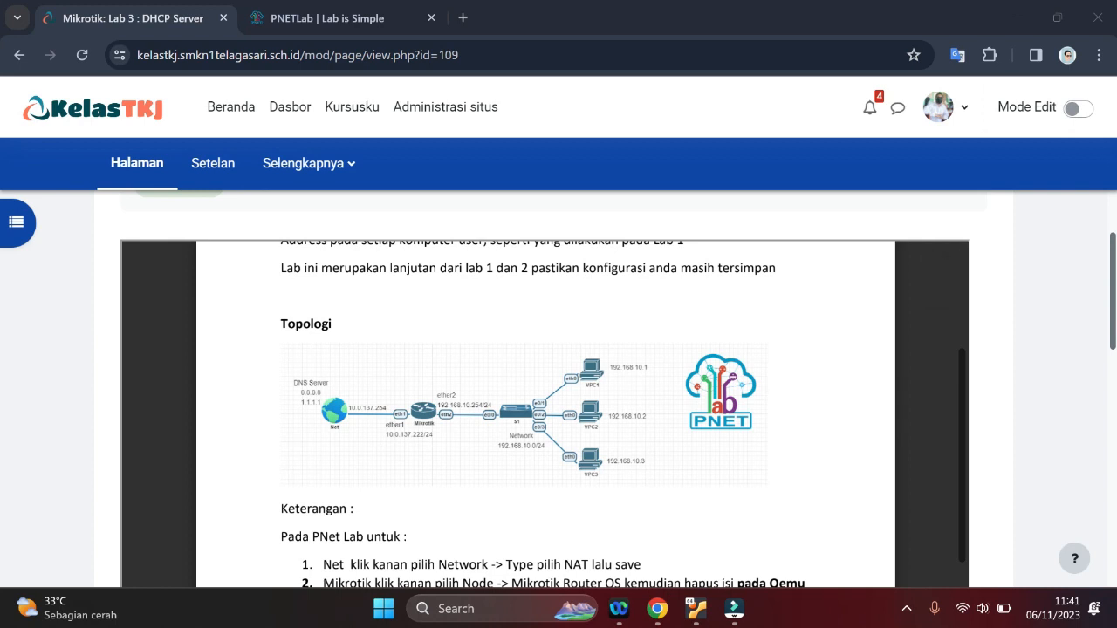
scroll(546, 415, "down", 5)
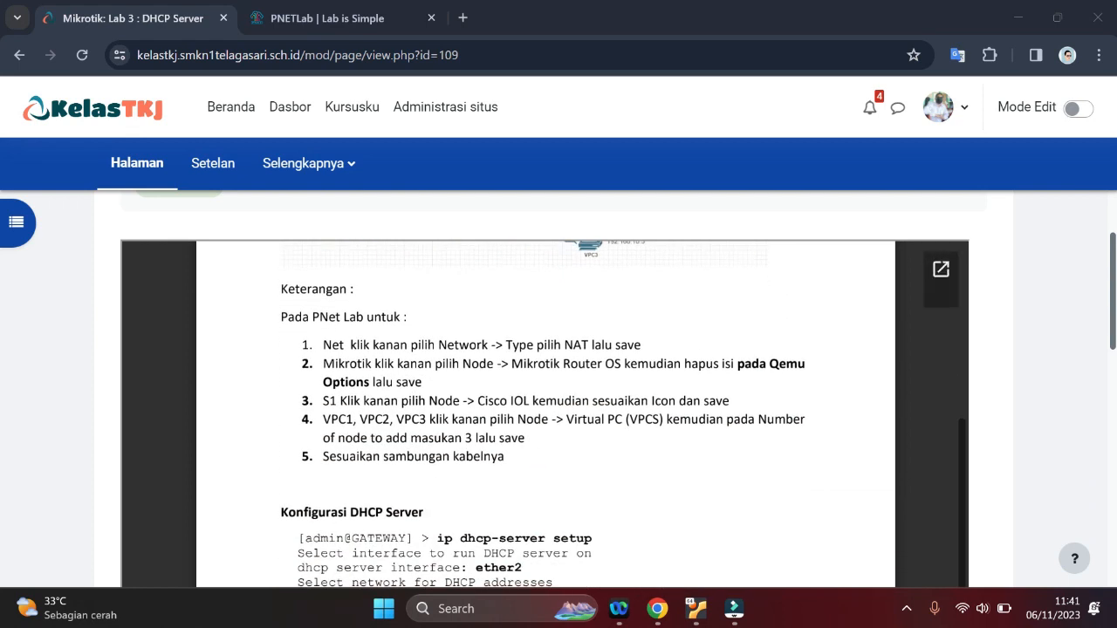
left_click_drag(509, 458, 281, 317)
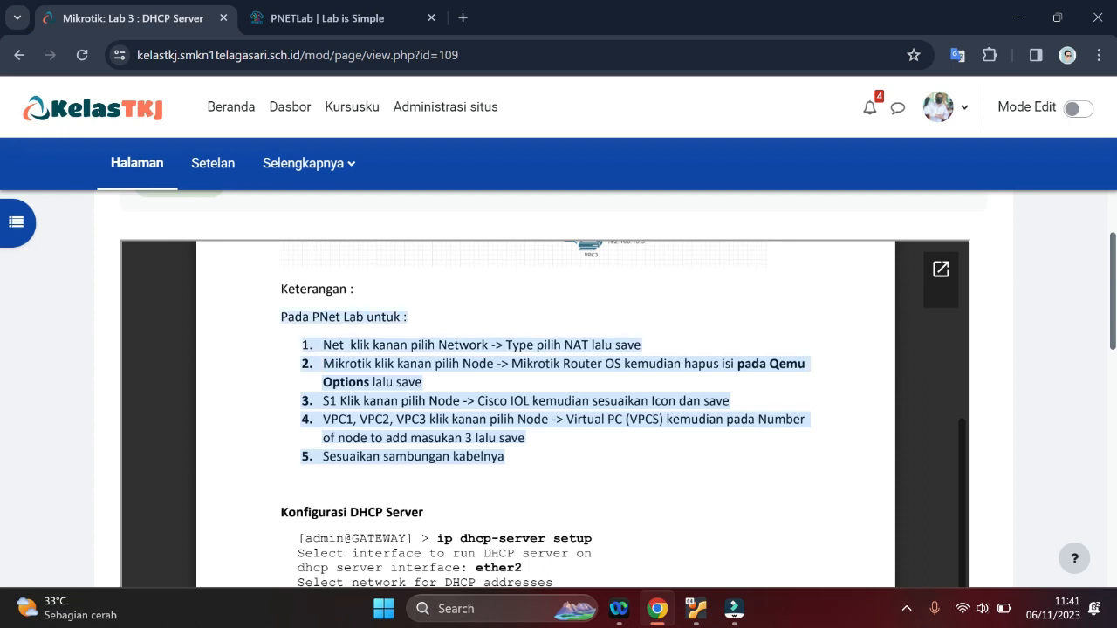
left_click(281, 317)
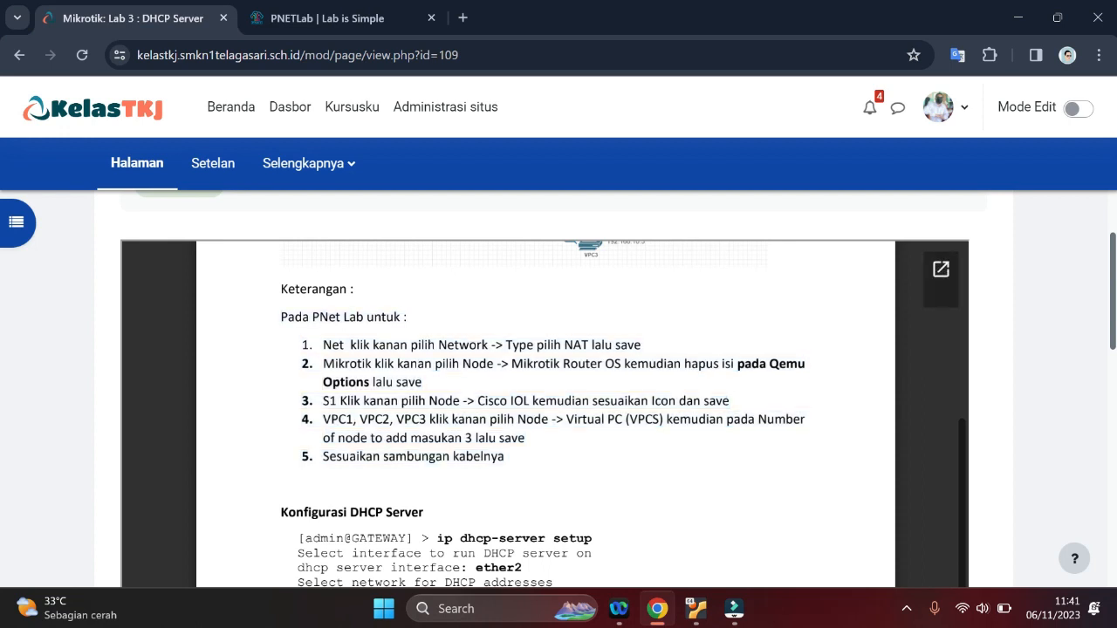
scroll(330, 484, "up", 2)
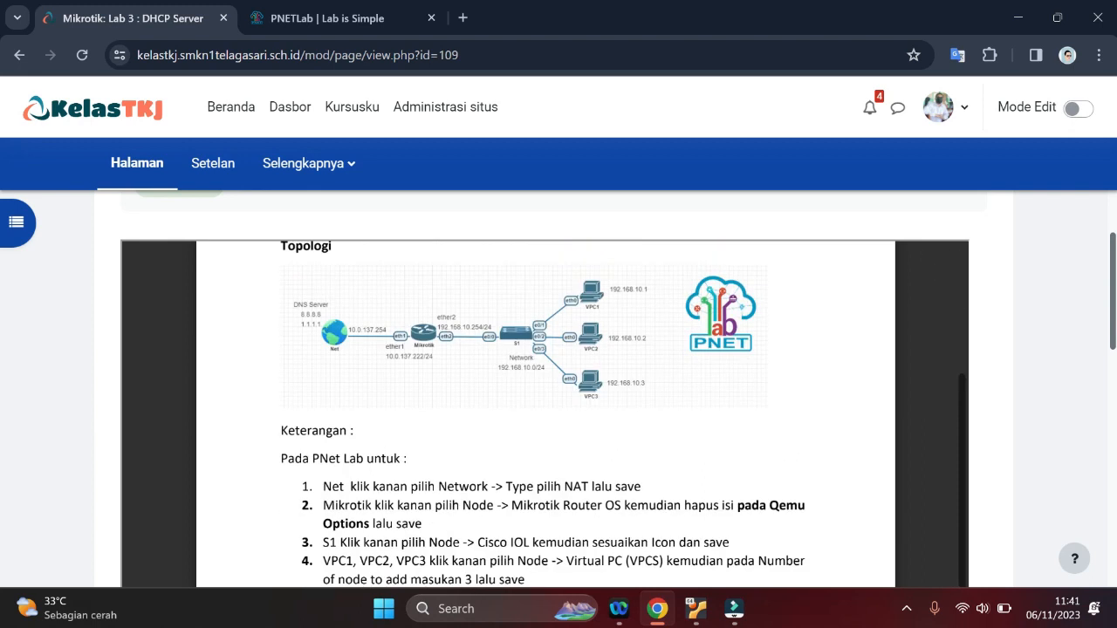
scroll(330, 484, "down", 2)
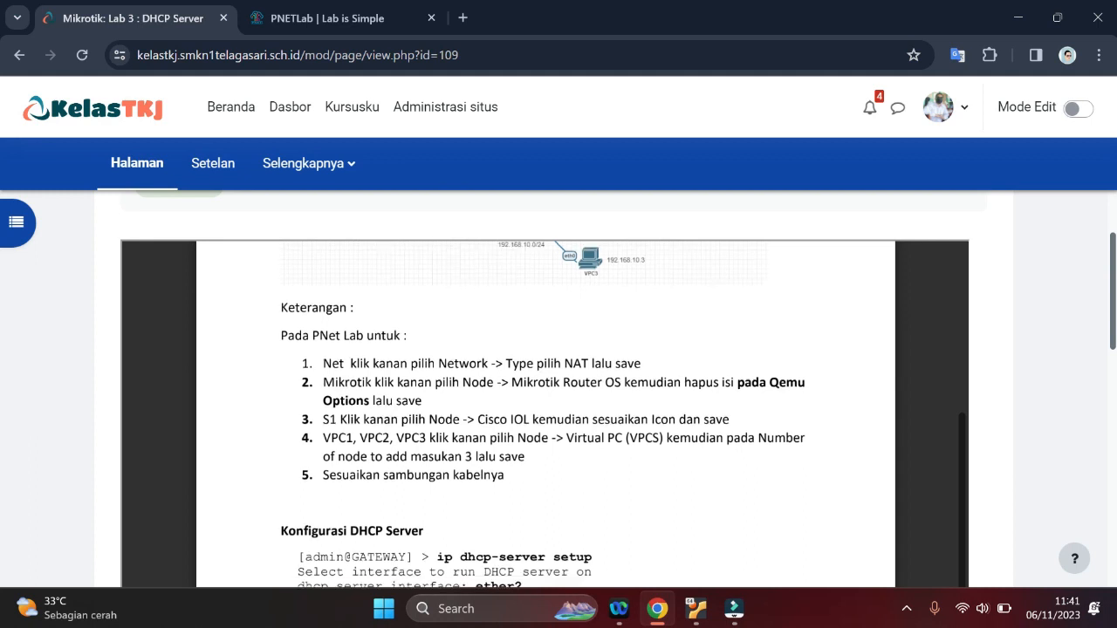
scroll(541, 410, "down", 1)
Switch to PNETLab and fill in the username admin and the account password on the login form
left_click(325, 11)
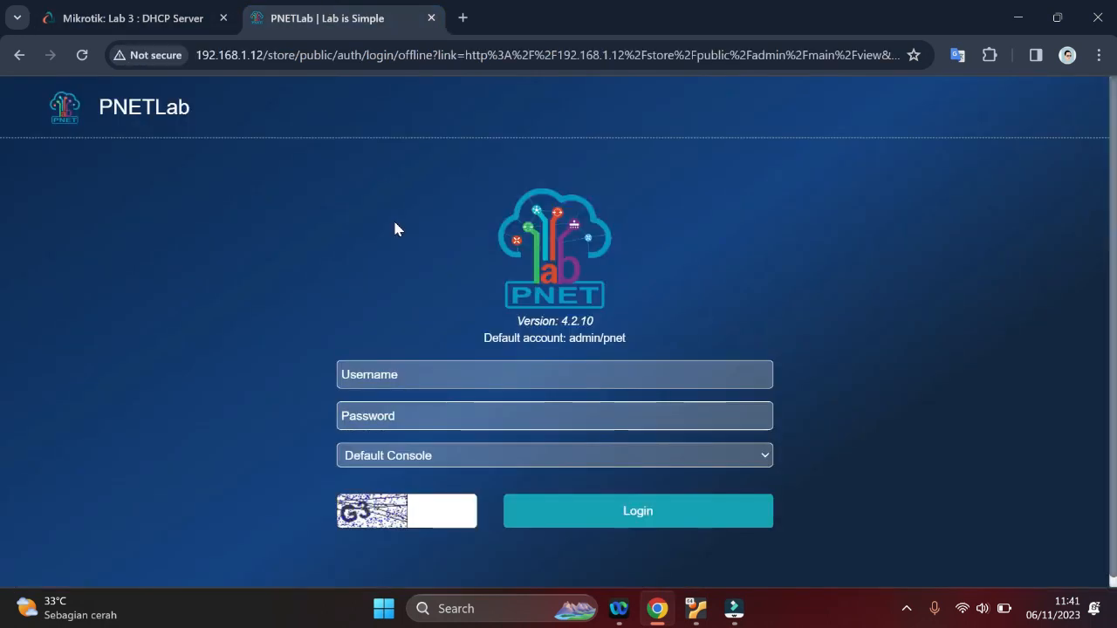
left_click(394, 377)
type("admin")
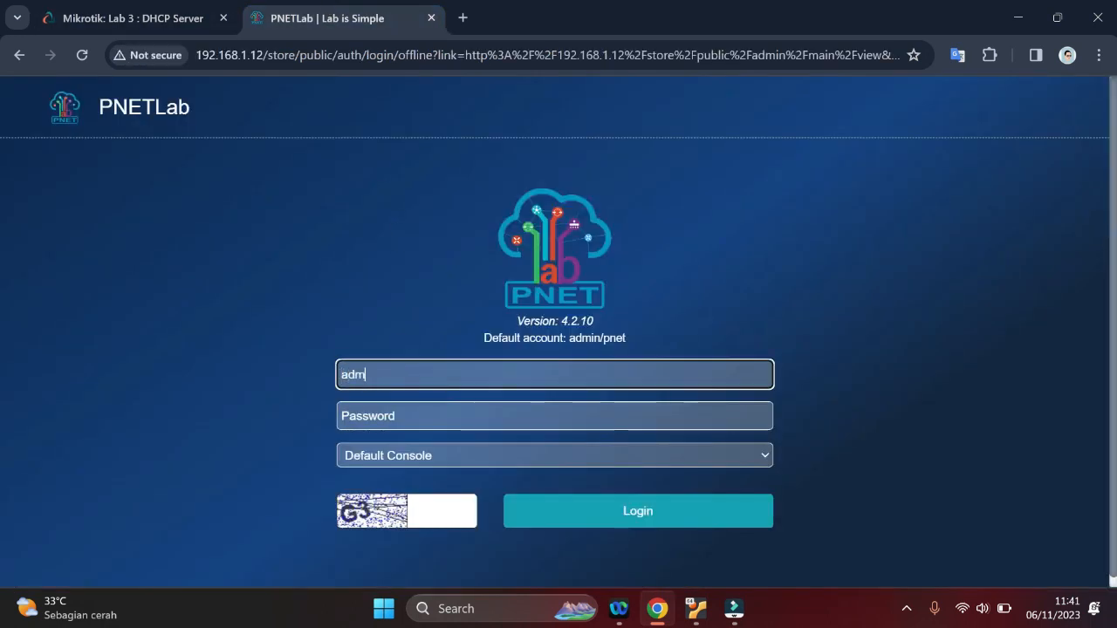
key("Tab")
type("pnet")
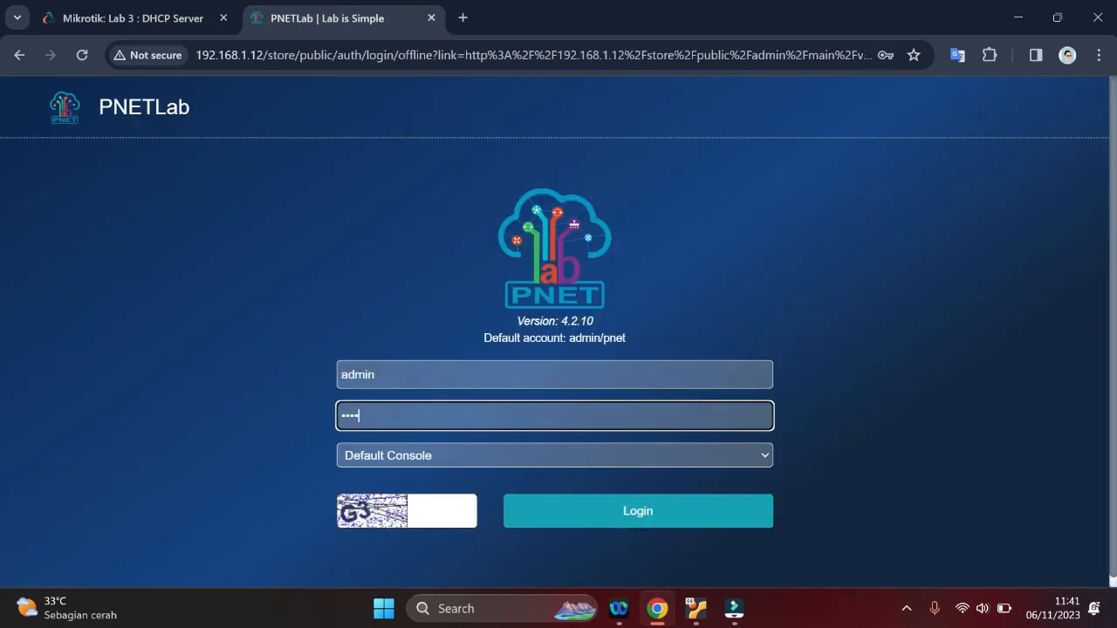
Choose HTML Console, enter the captcha code, log in, and decline saving the password in the browser
left_click(386, 462)
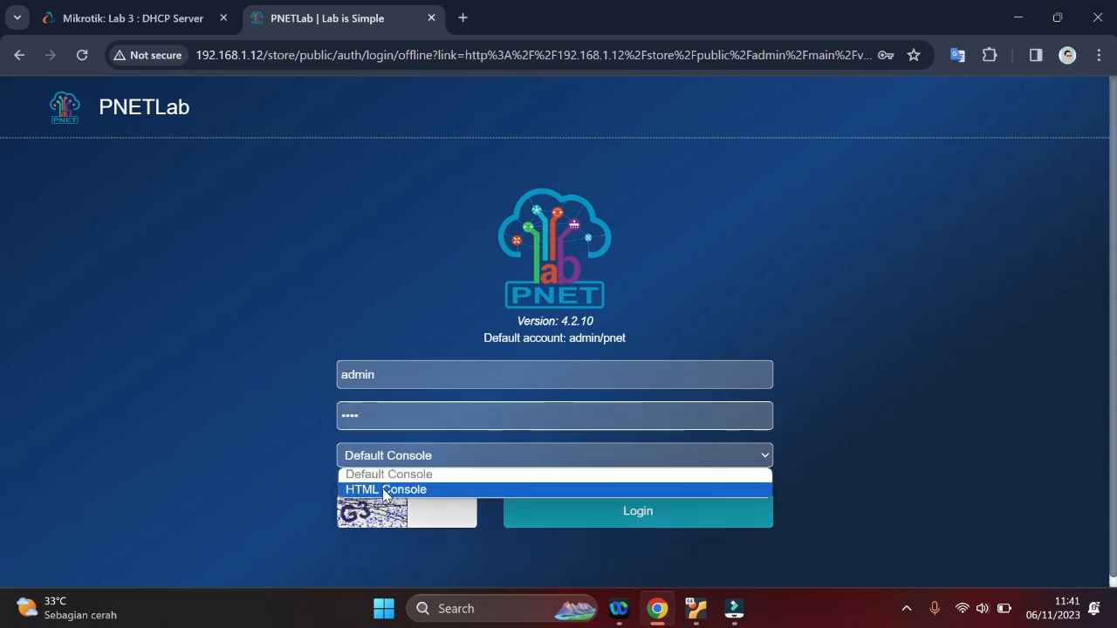
left_click(384, 490)
type("G#")
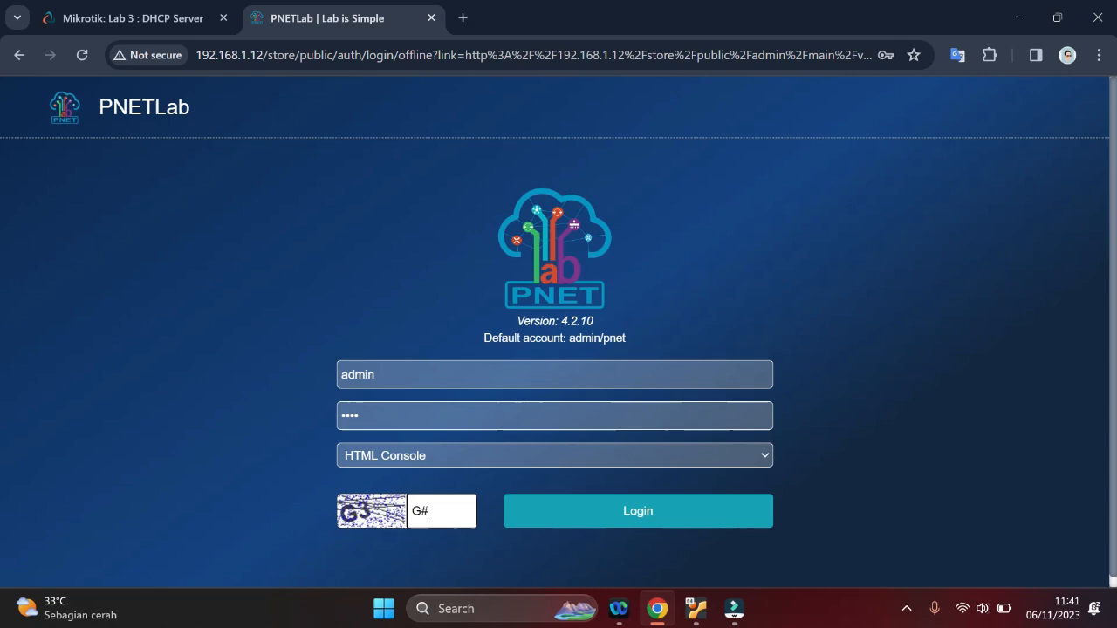
key("BackSpace")
type("3")
left_click(591, 515)
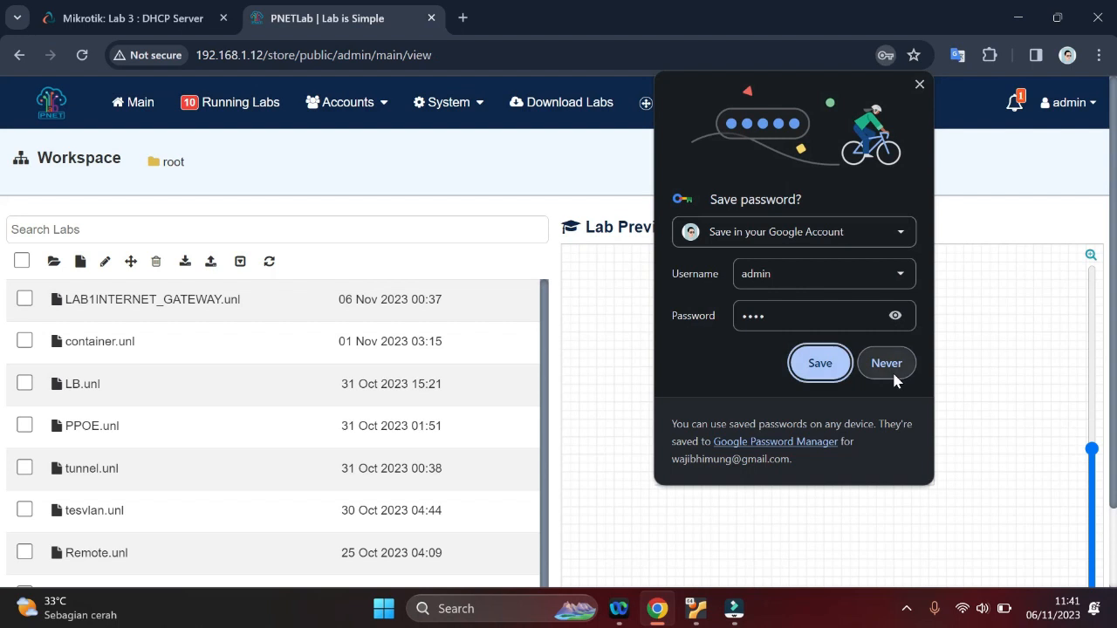
left_click(891, 370)
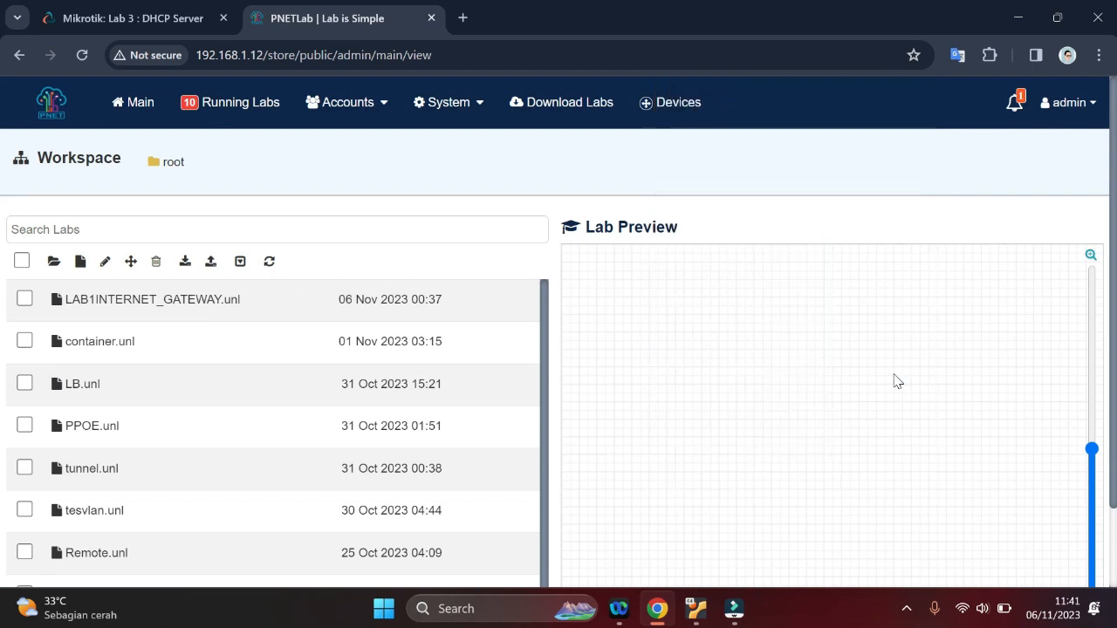
Open the lab LAB1INTERNET_GATEWAY.unl from the workspace
mouse_move(114, 291)
left_click(91, 301)
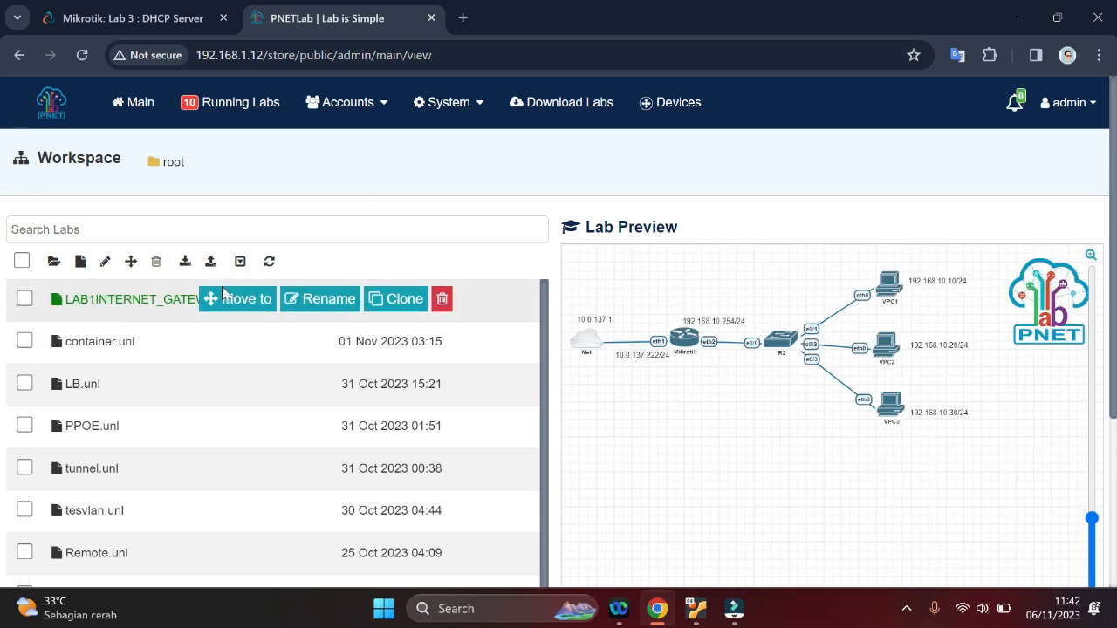
scroll(752, 334, "down", 3)
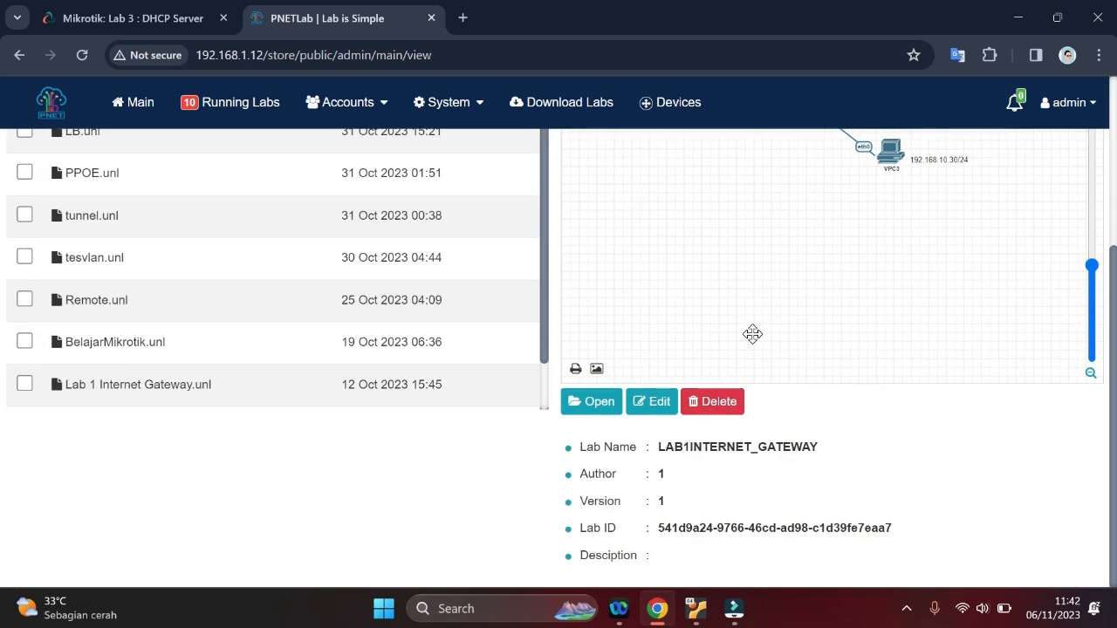
left_click(575, 404)
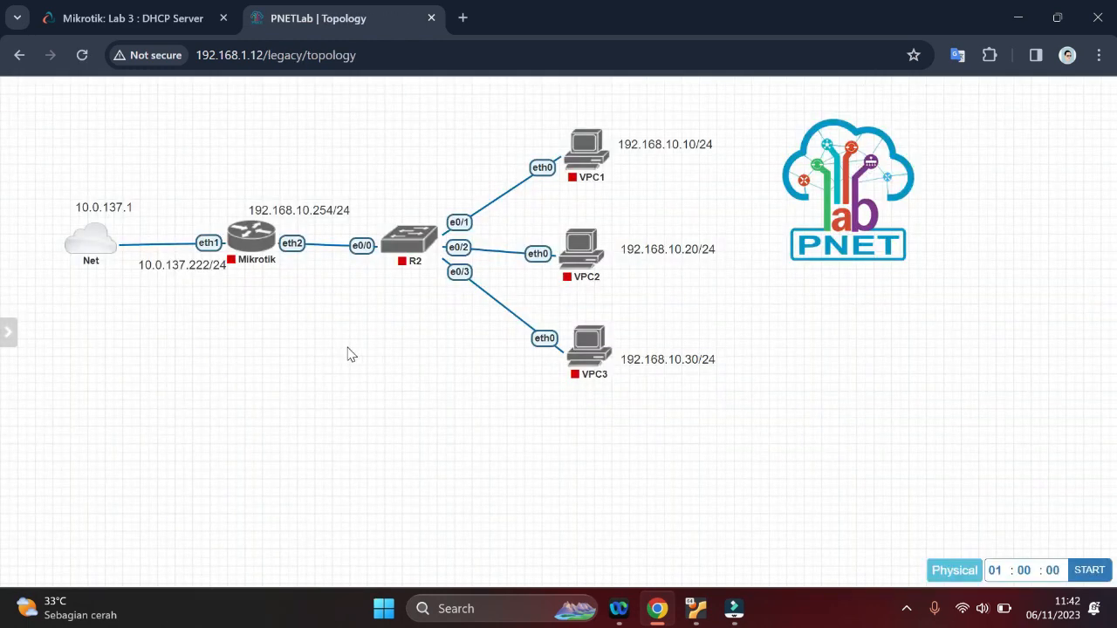
Start the Mikrotik, R2, VPC1, VPC2 and VPC3 nodes in the topology
mouse_move(274, 234)
left_click(237, 215)
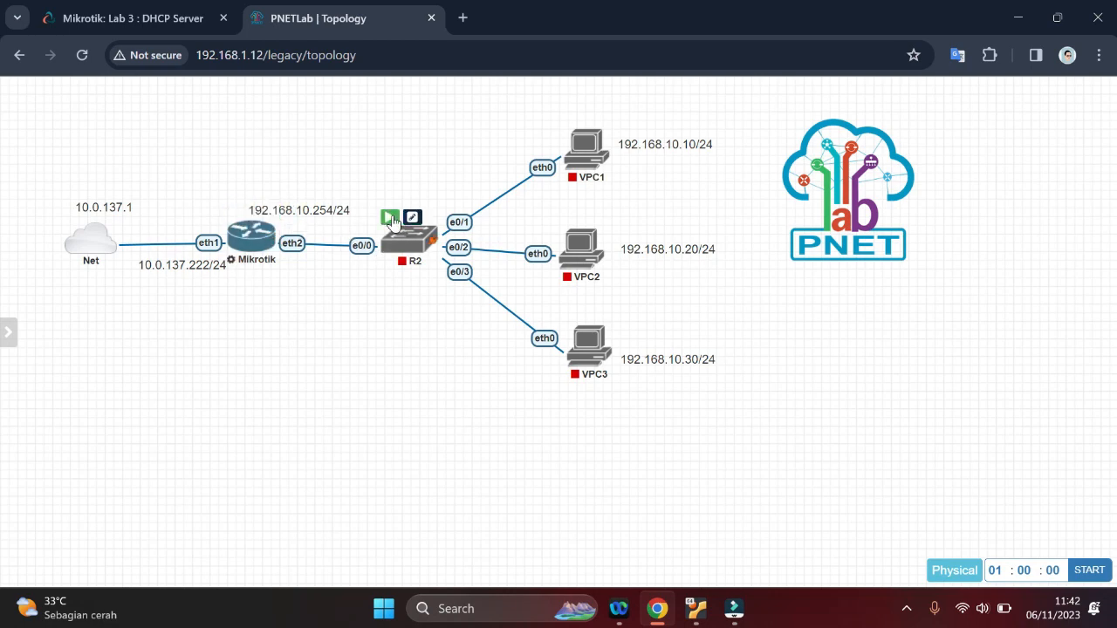
left_click(392, 221)
mouse_move(583, 140)
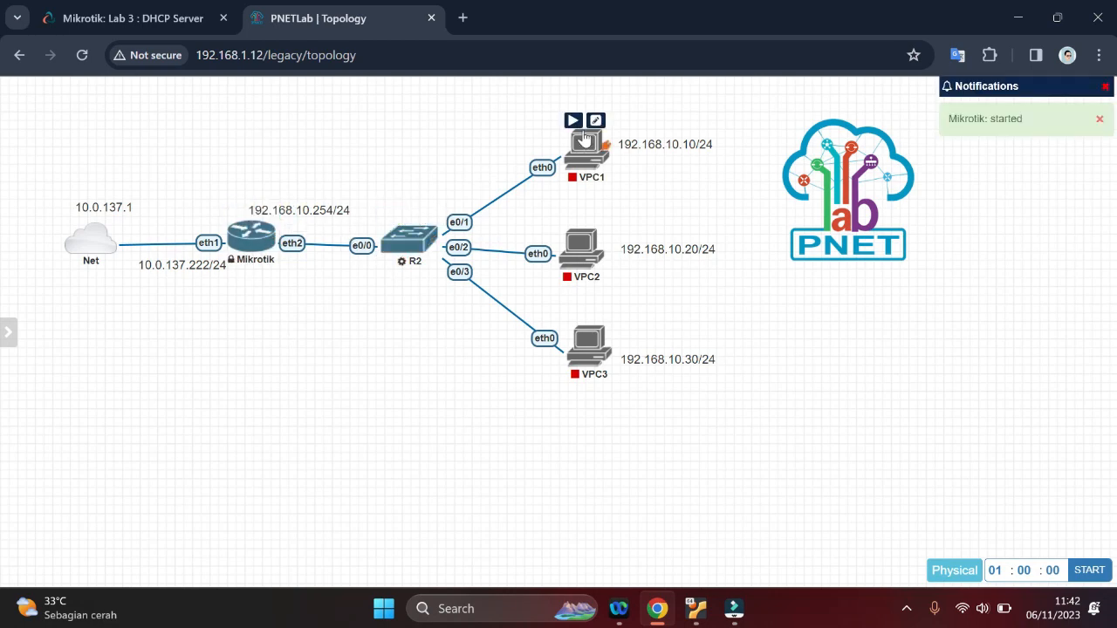
left_click(572, 120)
mouse_move(578, 259)
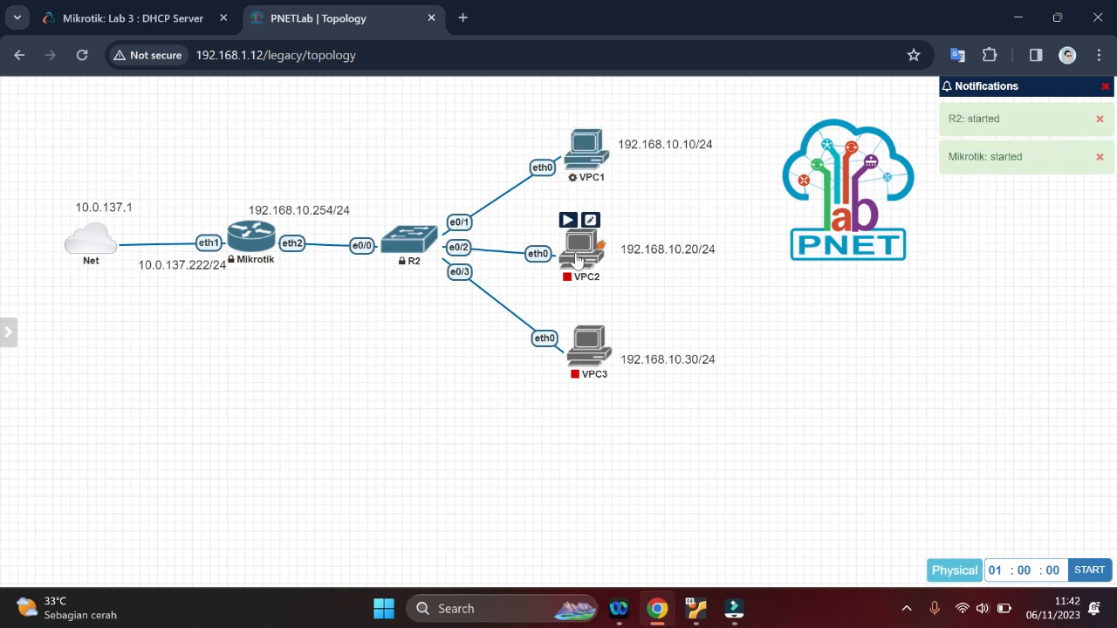
left_click(568, 220)
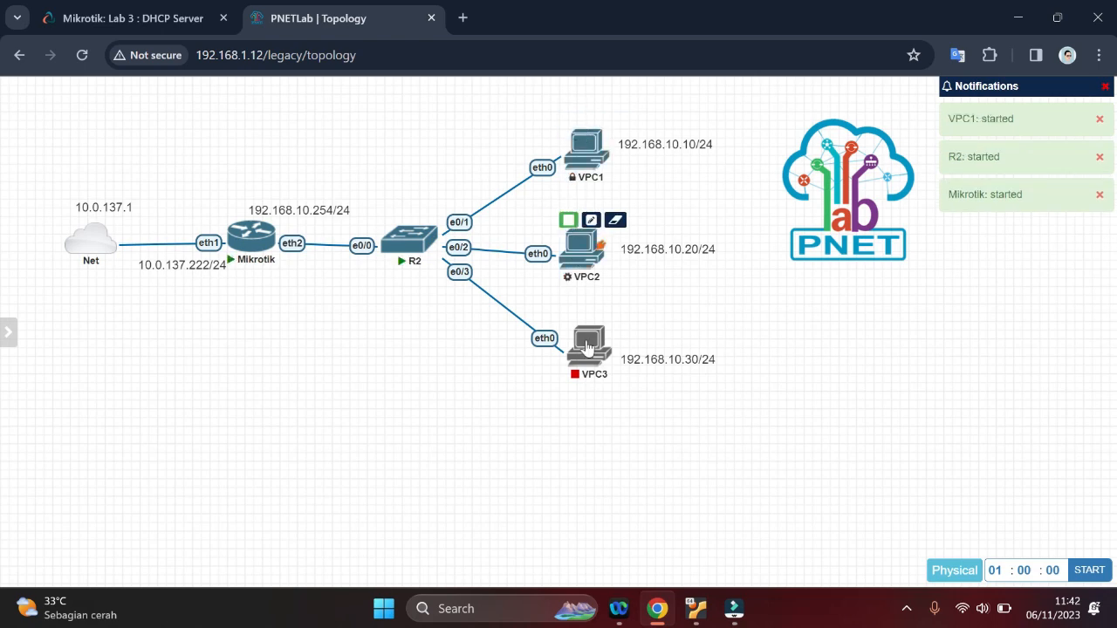
left_click(574, 314)
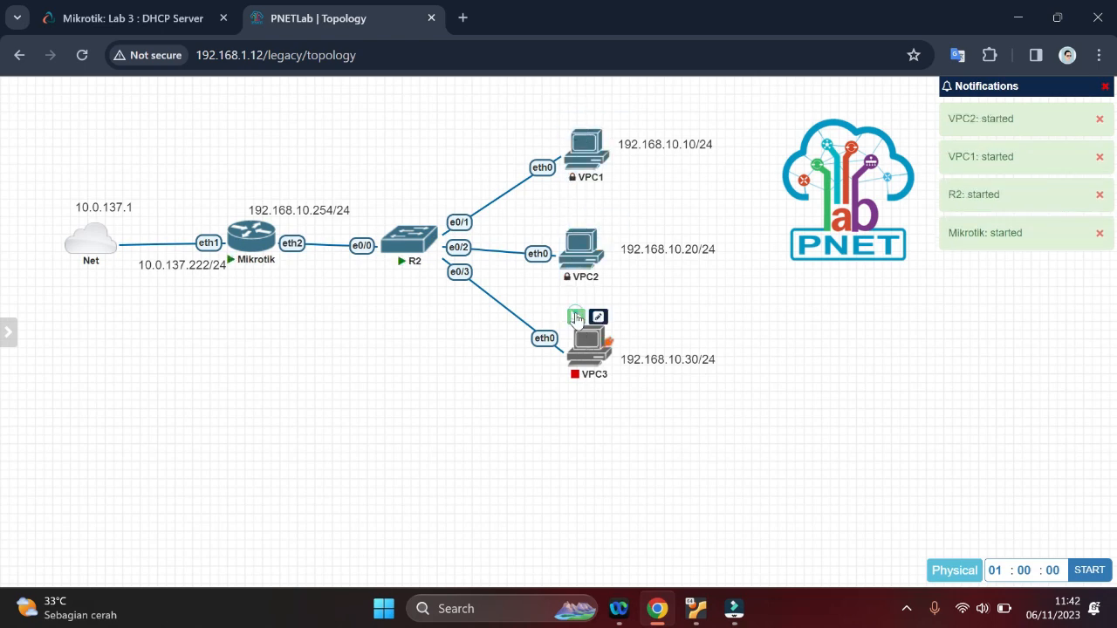
Return to the Lab 3 handout and read the node setup notes and the DHCP server configuration commands
left_click(179, 9)
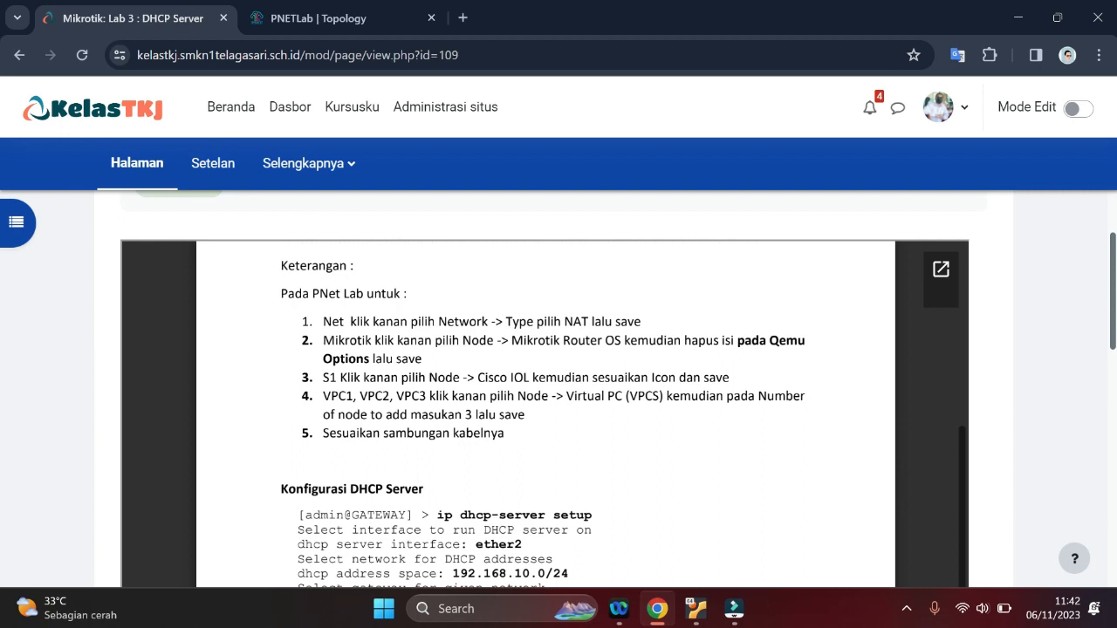
left_click_drag(463, 377, 530, 377)
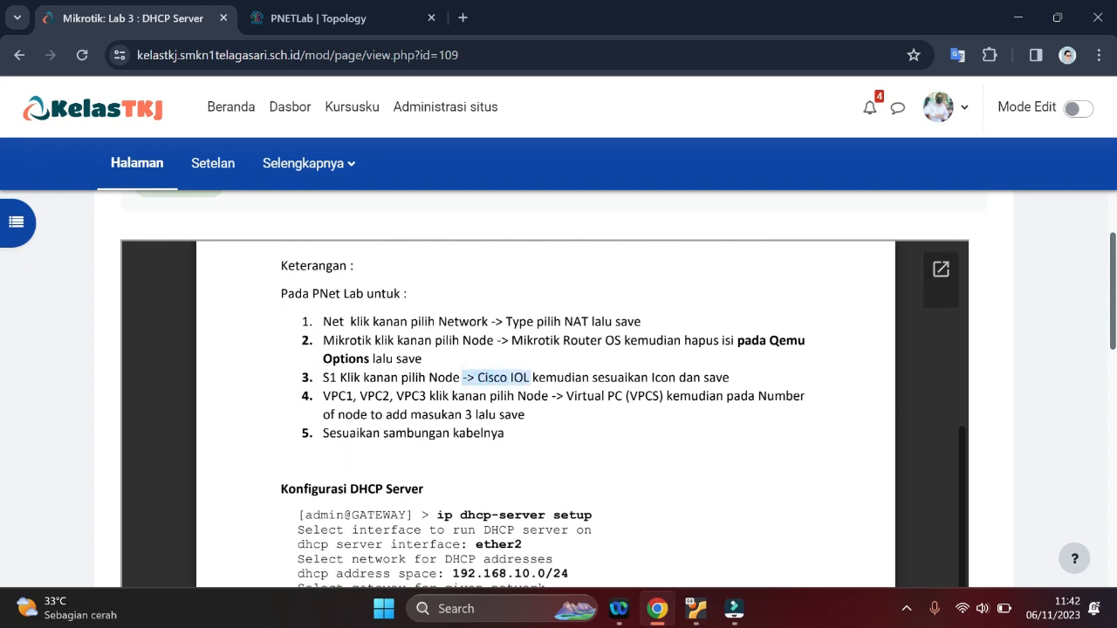
scroll(545, 415, "down", 1)
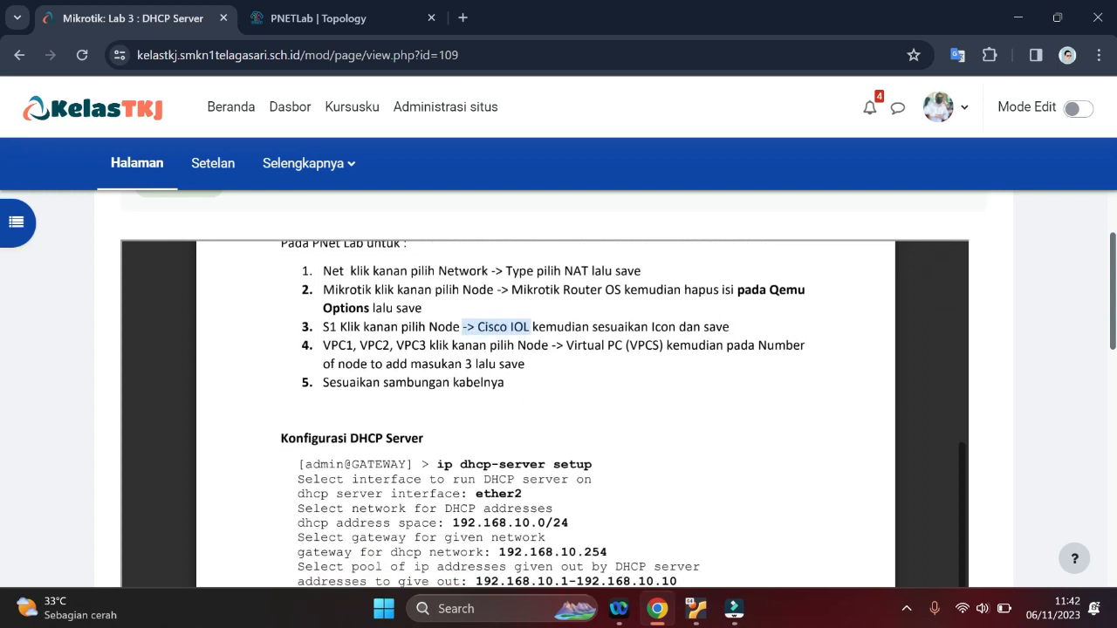
scroll(545, 414, "down", 3)
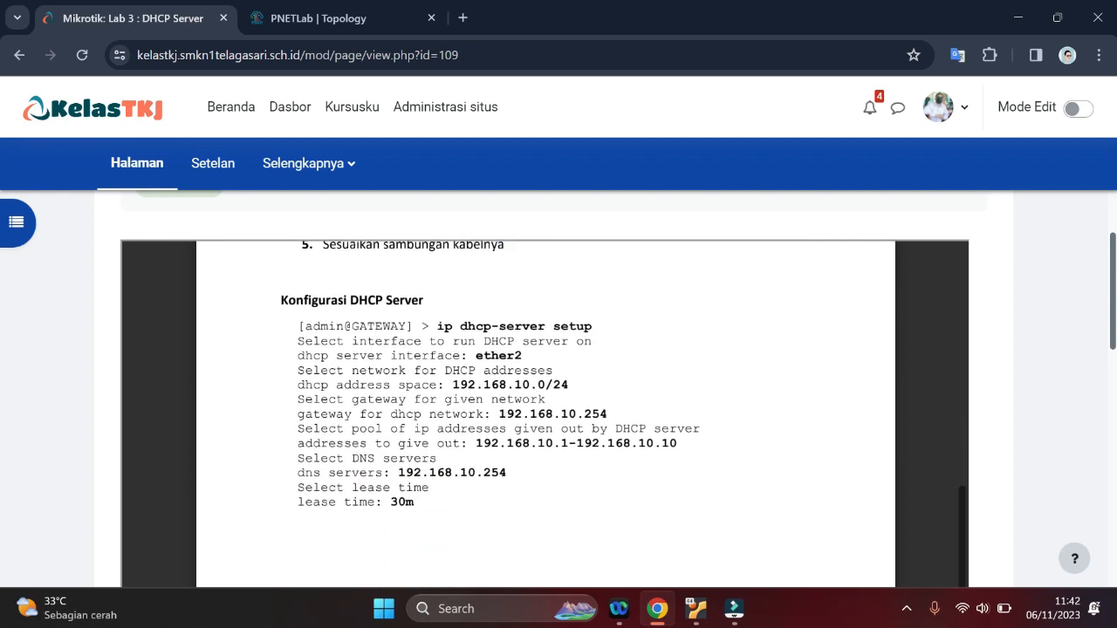
scroll(545, 415, "up", 3)
left_click_drag(395, 322, 504, 360)
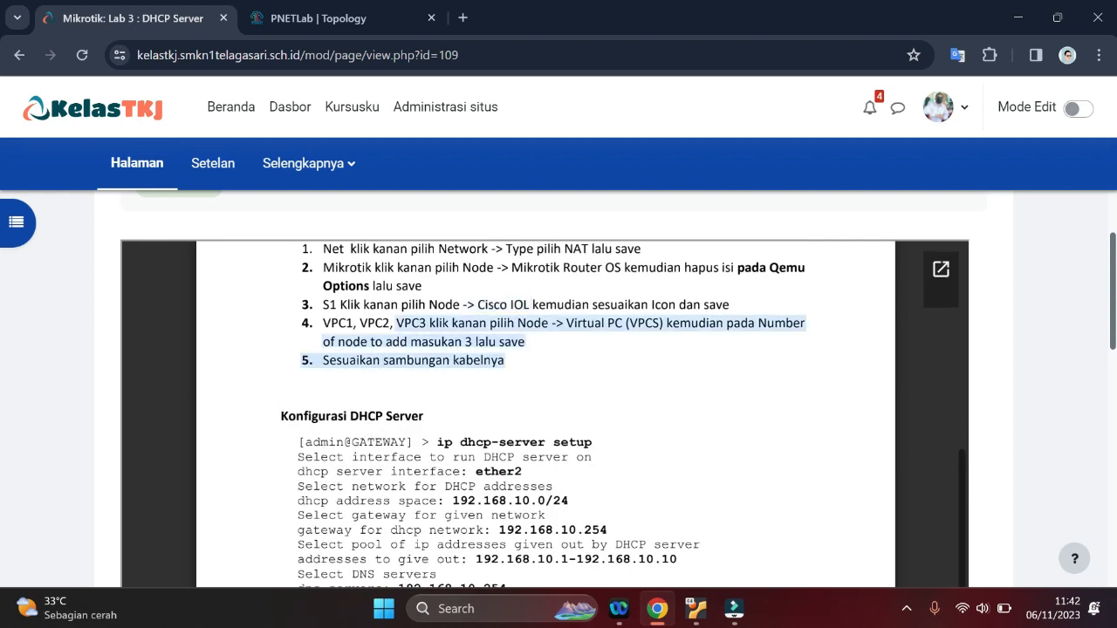
scroll(545, 414, "up", 2)
scroll(545, 415, "down", 4)
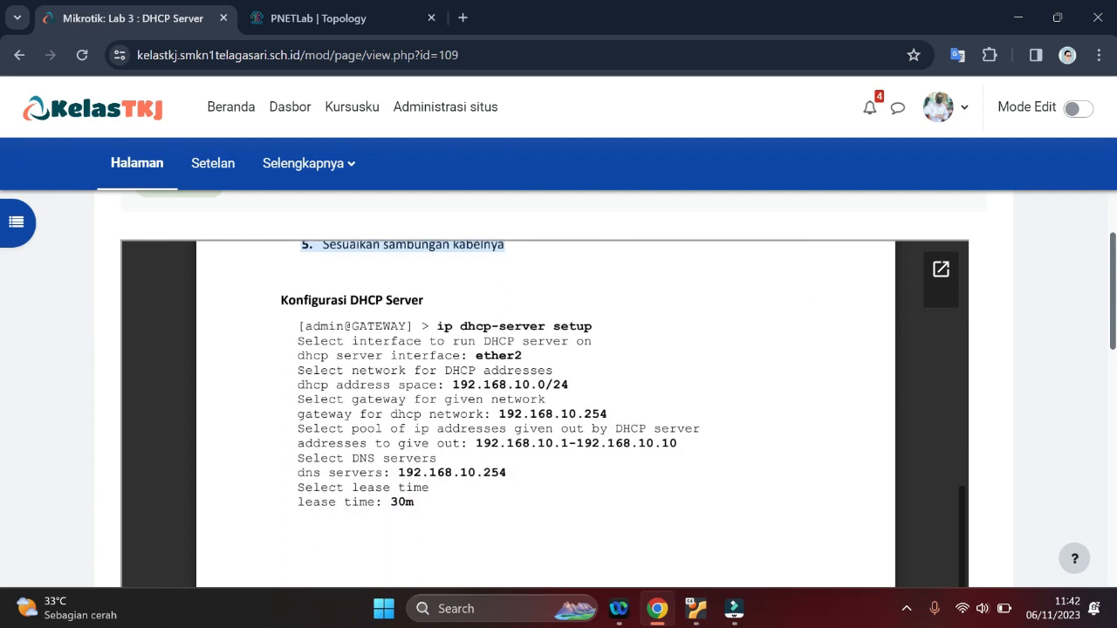
scroll(546, 415, "down", 5)
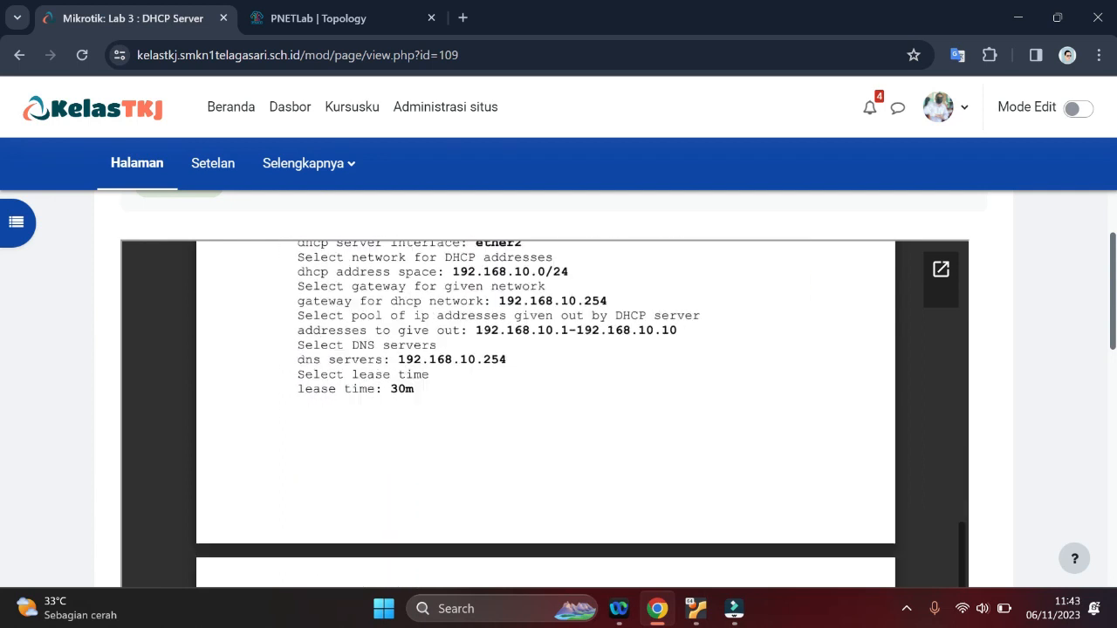
scroll(545, 414, "up", 3)
scroll(546, 415, "up", 1)
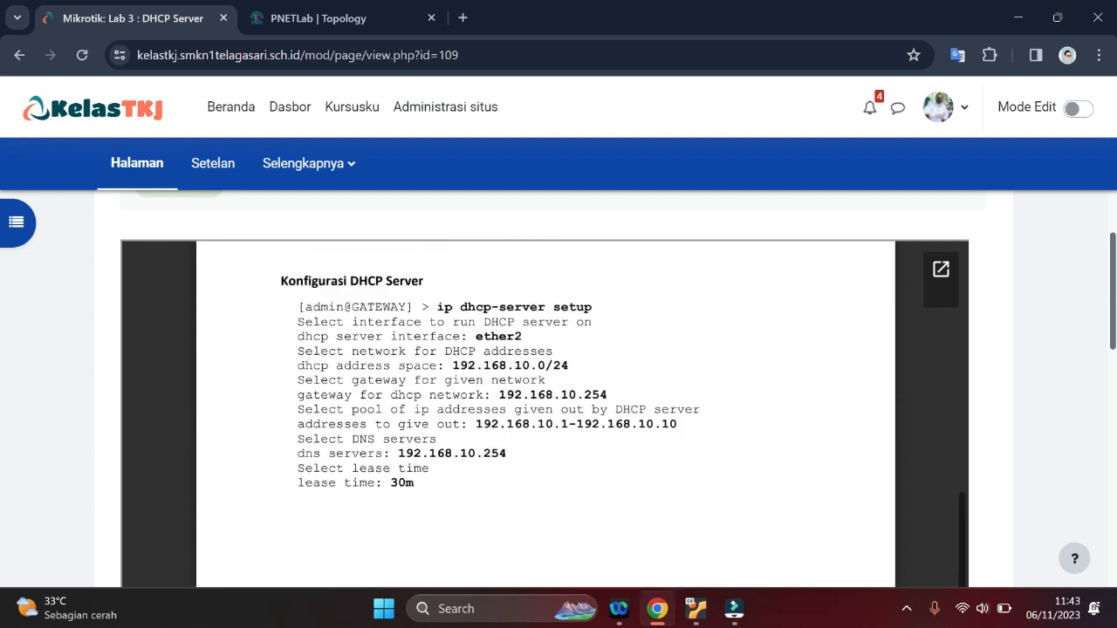
scroll(545, 414, "down", 1)
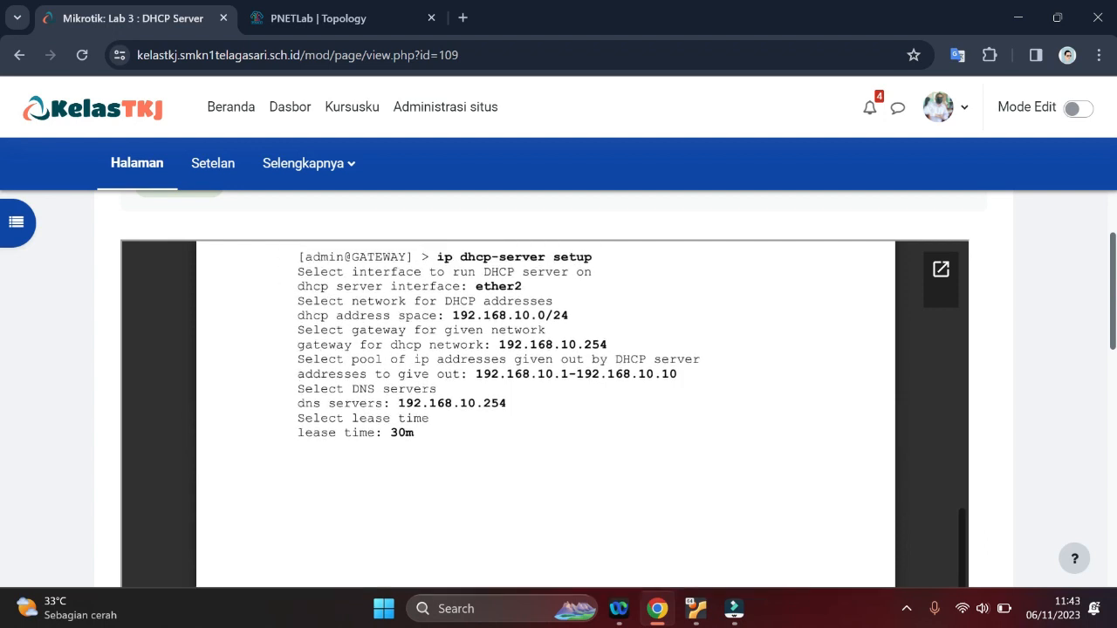
Open the Mikrotik node's console in the PNETLab topology and log in as admin, leaving the password empty
left_click(305, 11)
mouse_move(242, 254)
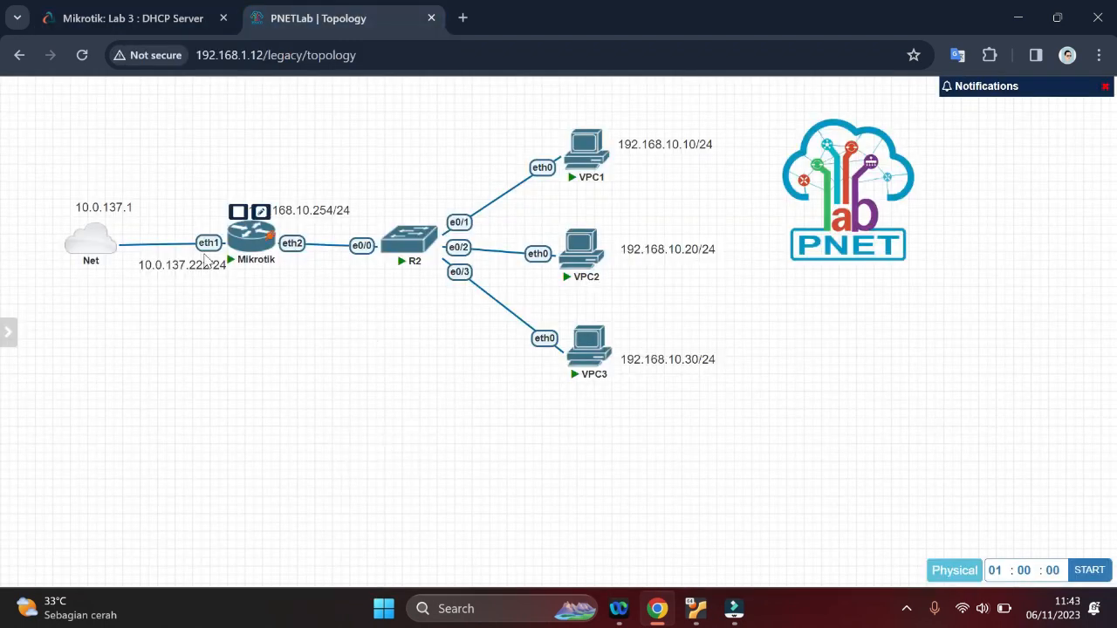
left_click(242, 249)
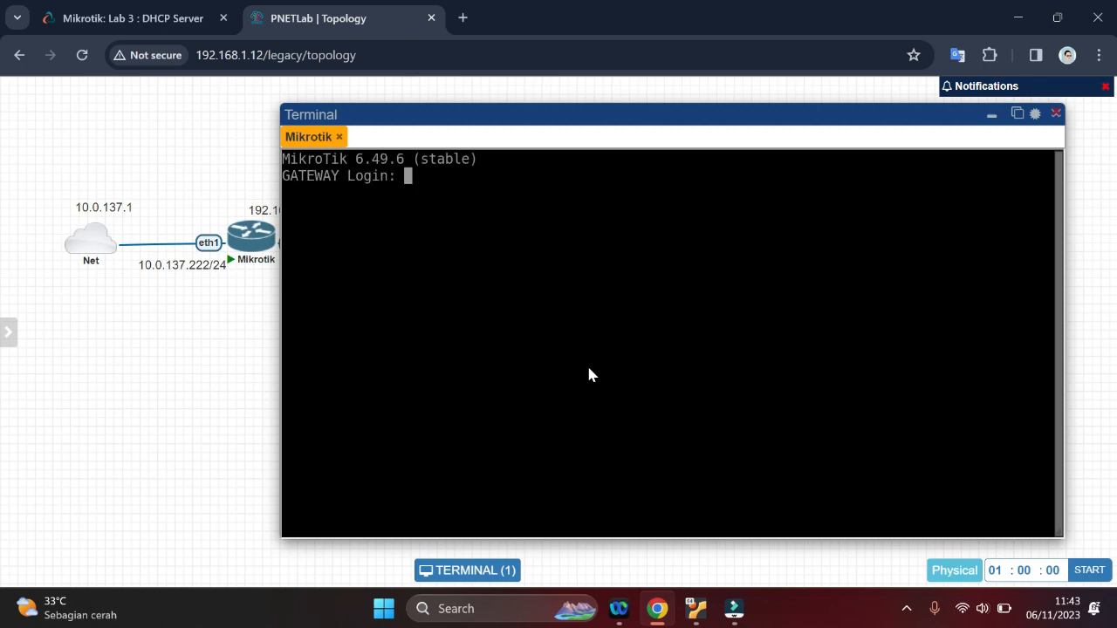
type("admin")
key("Return")
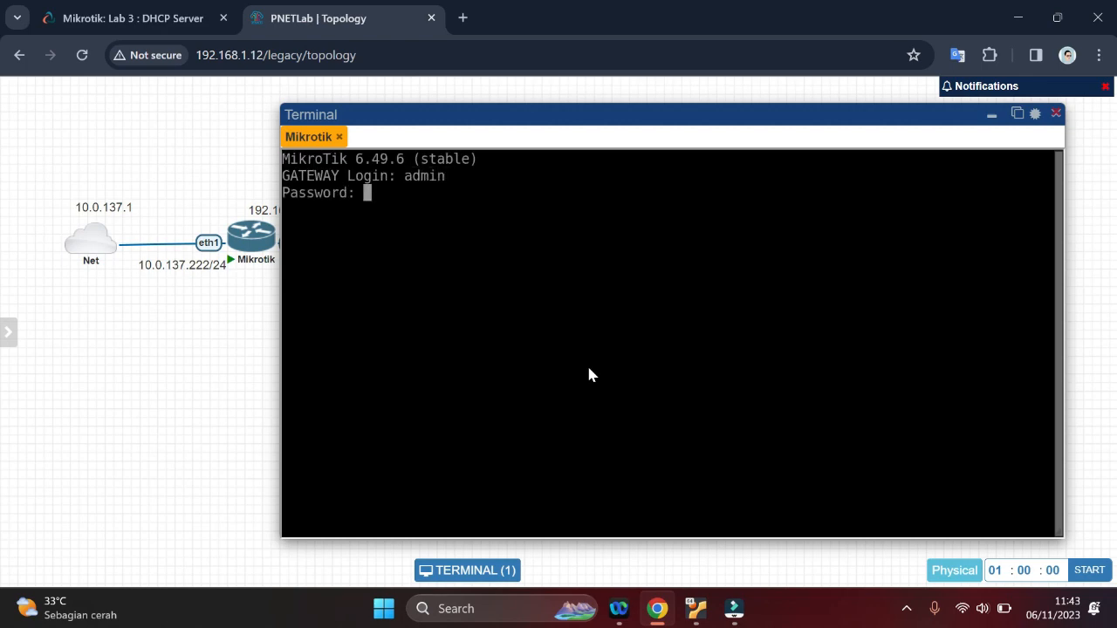
key("Return")
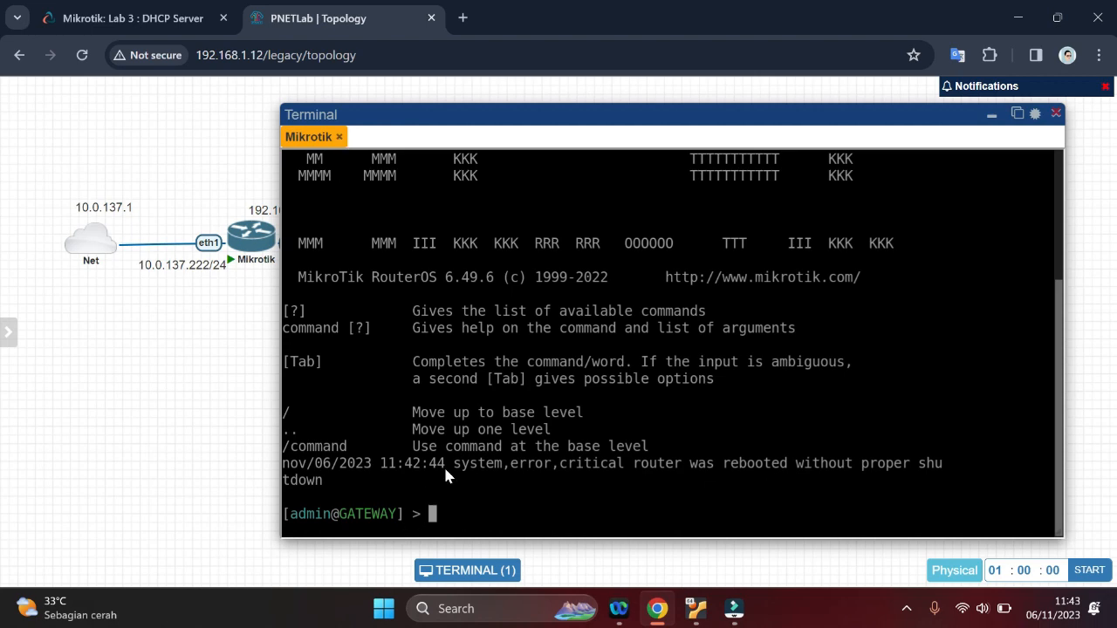
Close the Mikrotik console session and reopen it from the topology to get a fresh command prompt
left_click(340, 138)
mouse_move(250, 244)
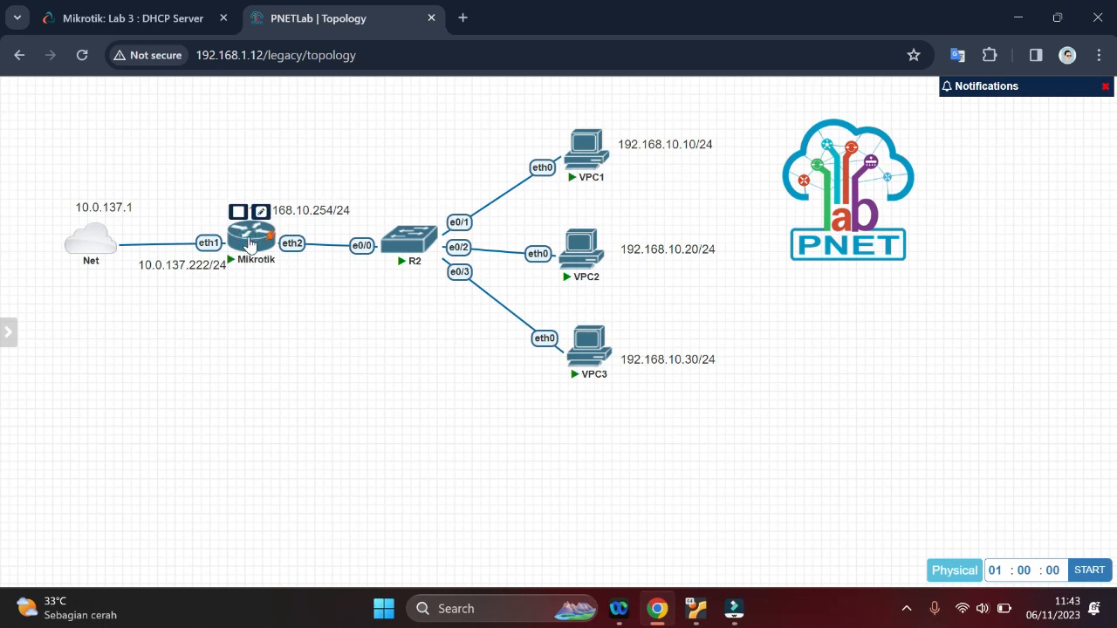
left_click(250, 245)
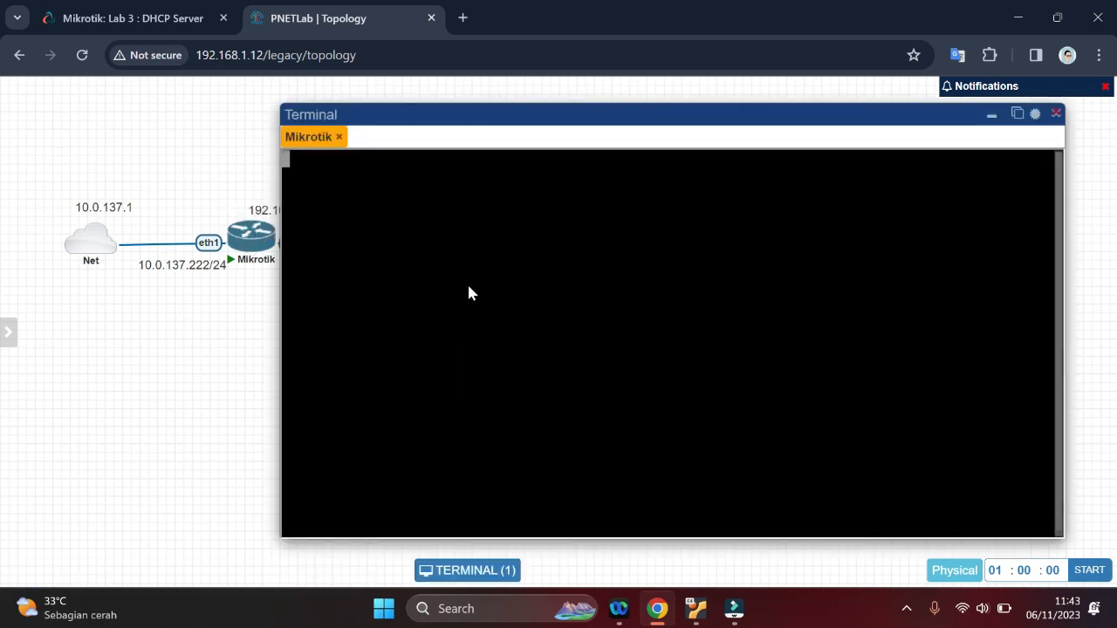
key("Return")
key("Return")
key("Return")
key("Return")
key("Return")
key("Return")
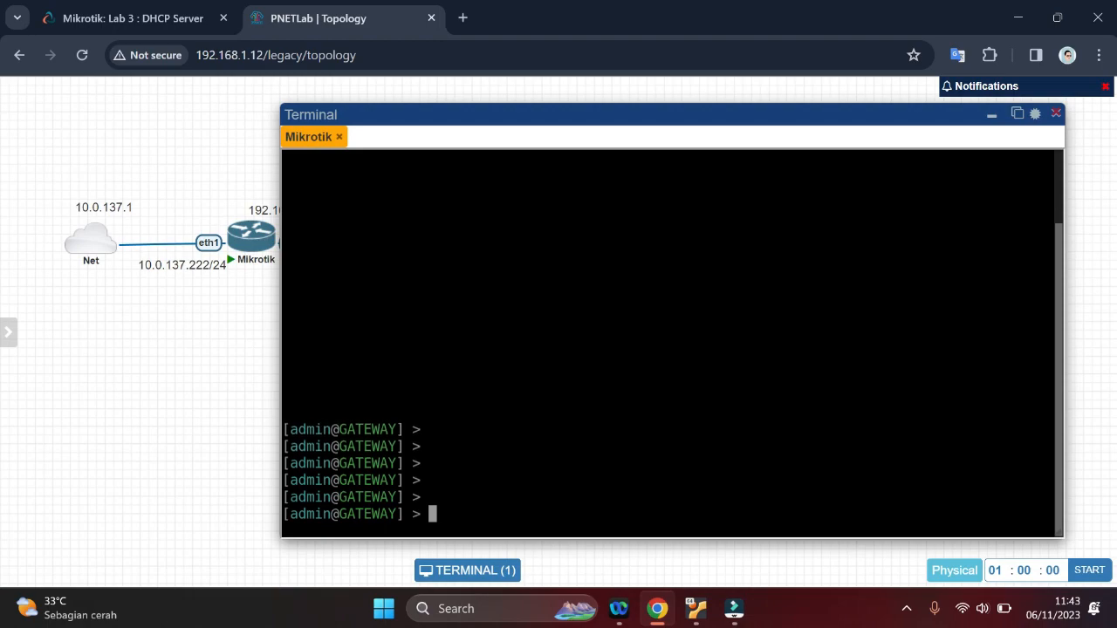
Check the handout's DHCP server section, then list the Mikrotik gateway's IP addresses with ip address print
left_click(126, 16)
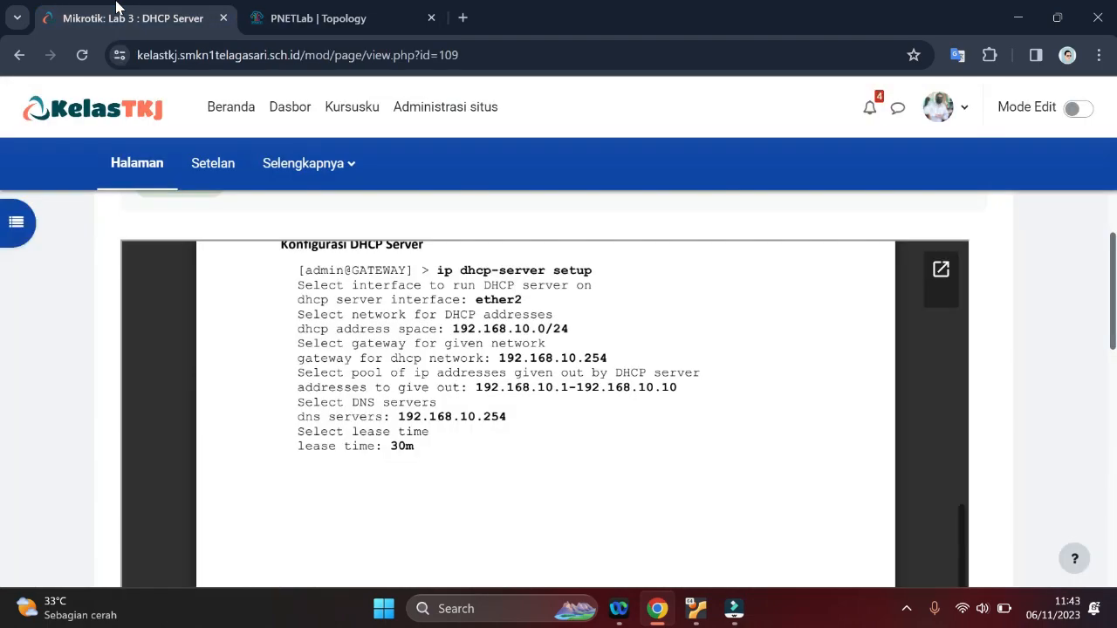
scroll(541, 410, "up", 3)
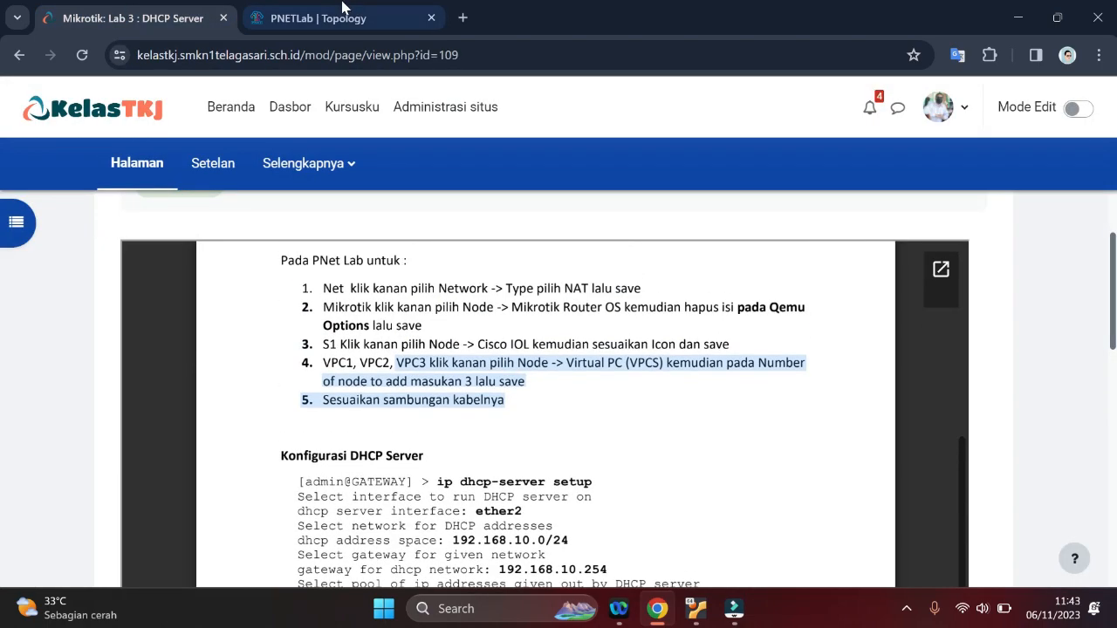
left_click(318, 18)
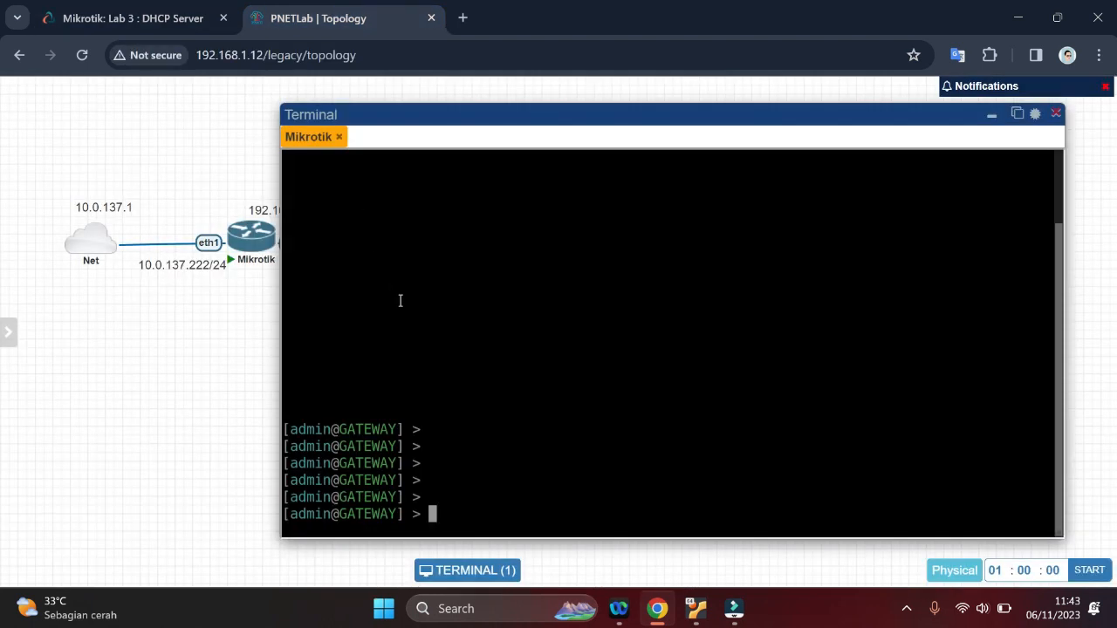
type("ip")
key("BackSpace")
key("BackSpace")
key("BackSpace")
type("ip ad")
key("Tab")
type("print")
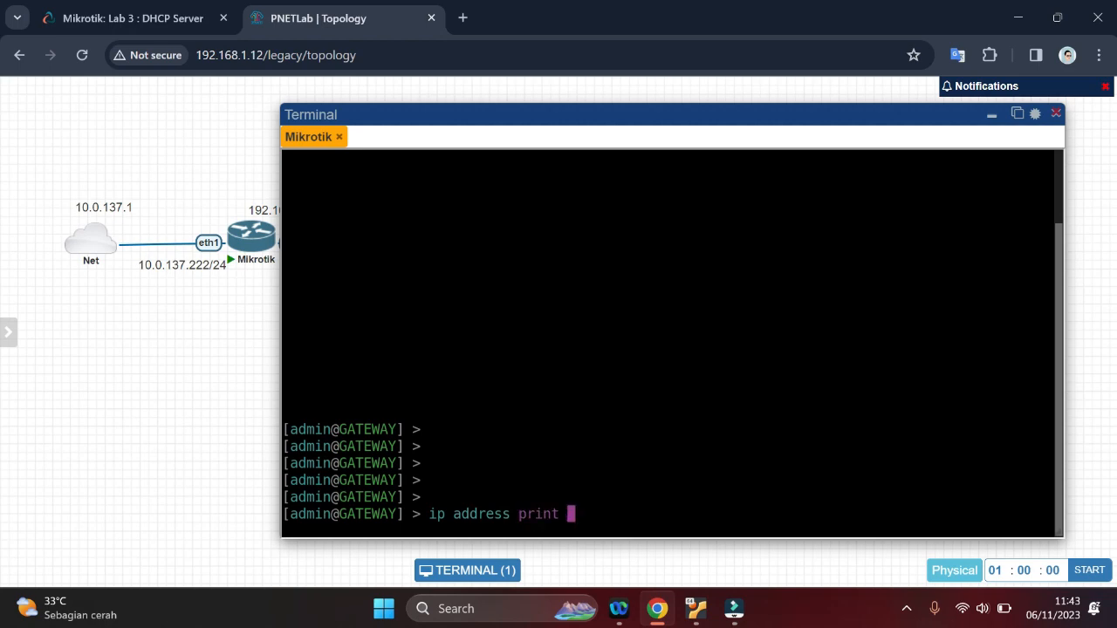
key("Return")
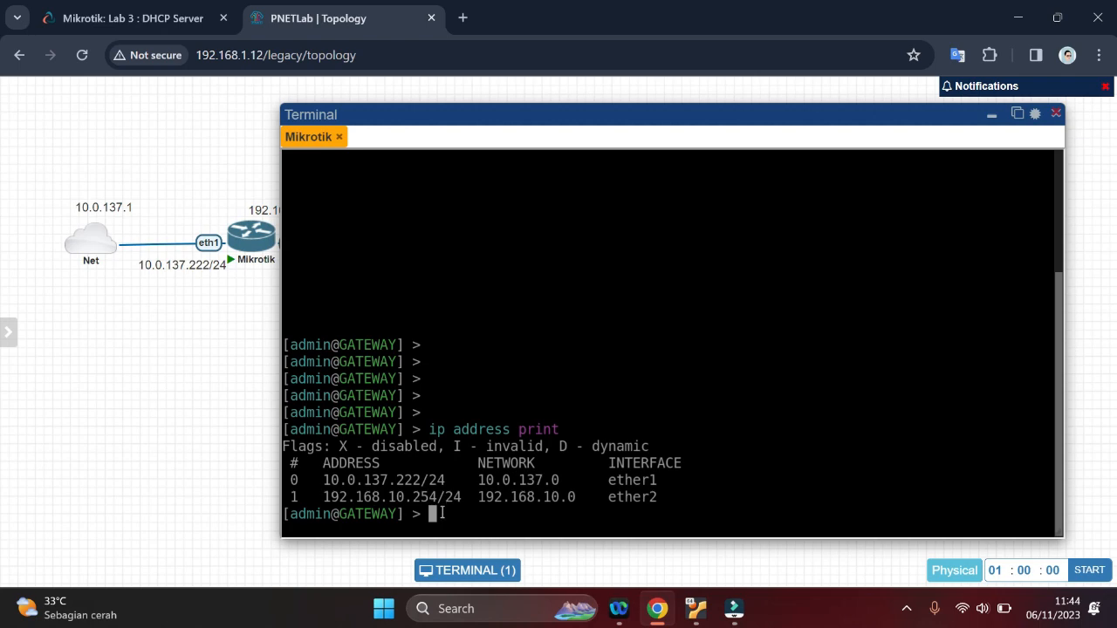
Test the gateway's internet connection by pinging google.com, and stop the ping after a few replies
type("ping")
type("google.co")
type("m")
key("Return")
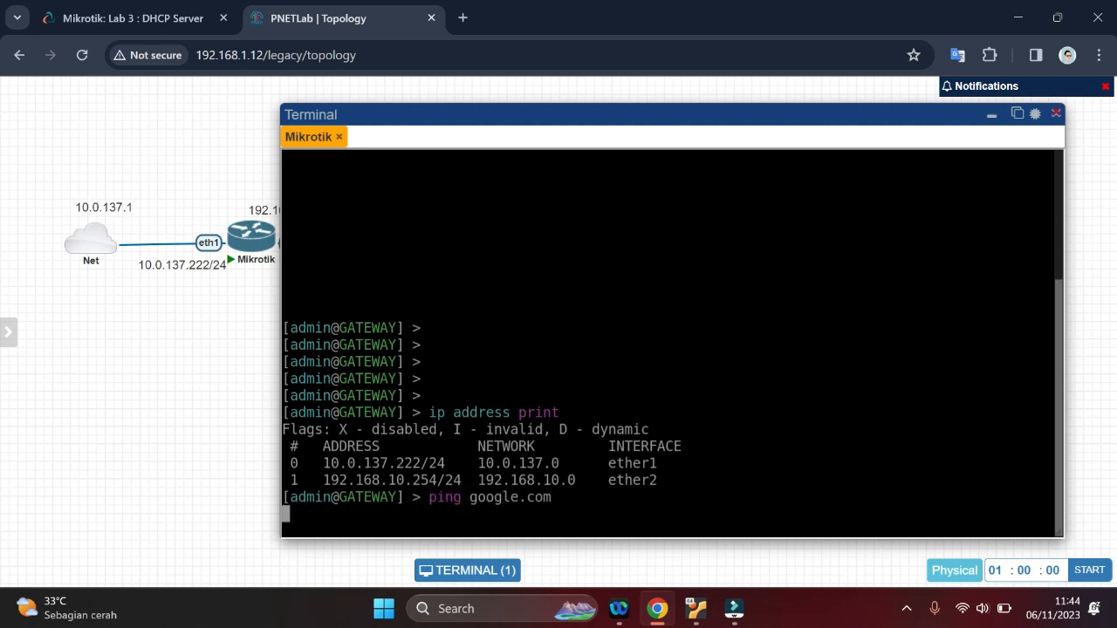
key("ctrl+c")
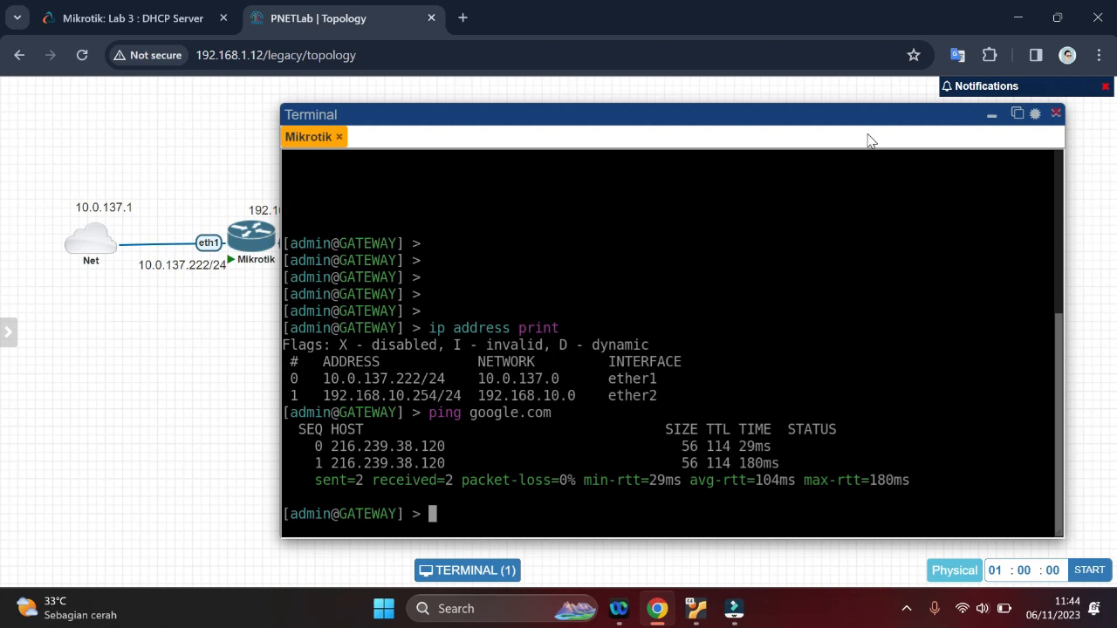
Run ip dhcp-server setup on the Mikrotik gateway and set the DHCP server interface to ether2
left_click(992, 116)
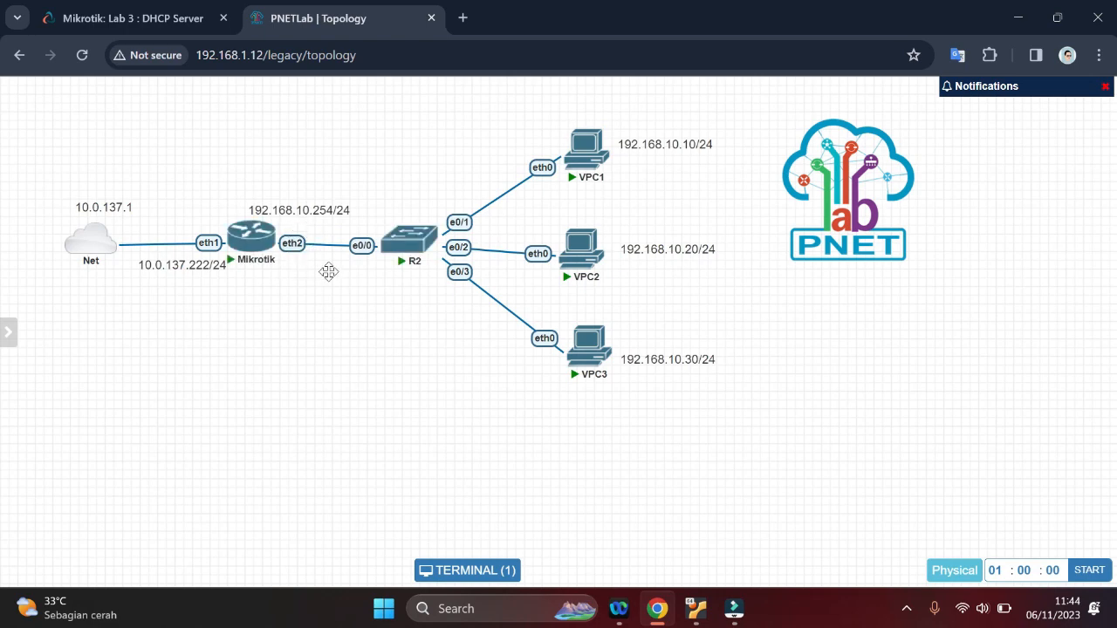
left_click(463, 568)
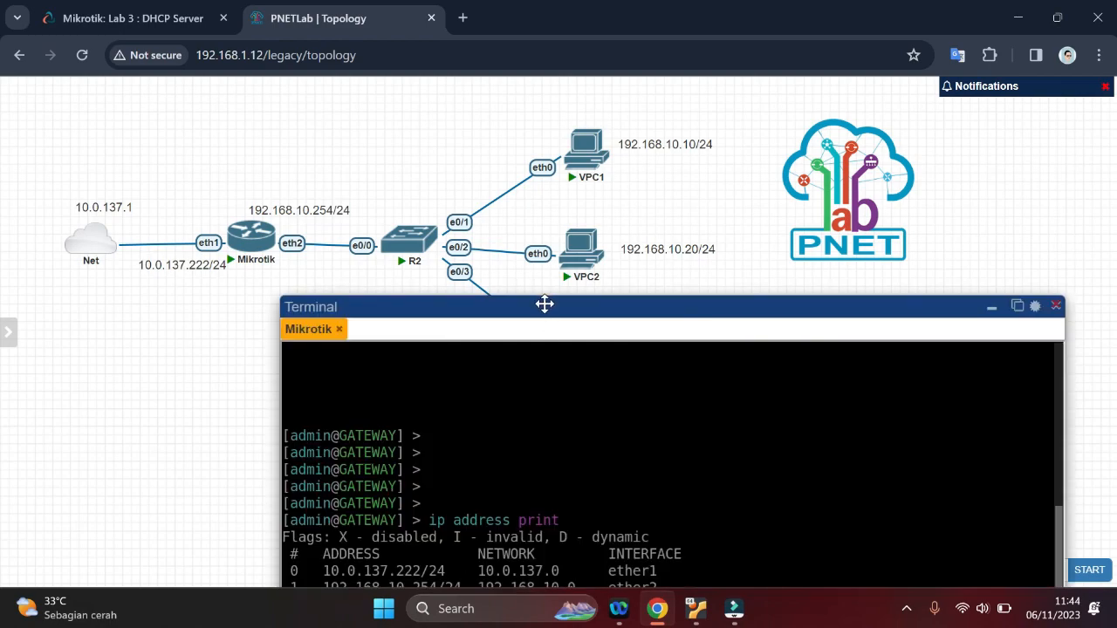
left_click_drag(546, 302, 541, 145)
left_click(133, 18)
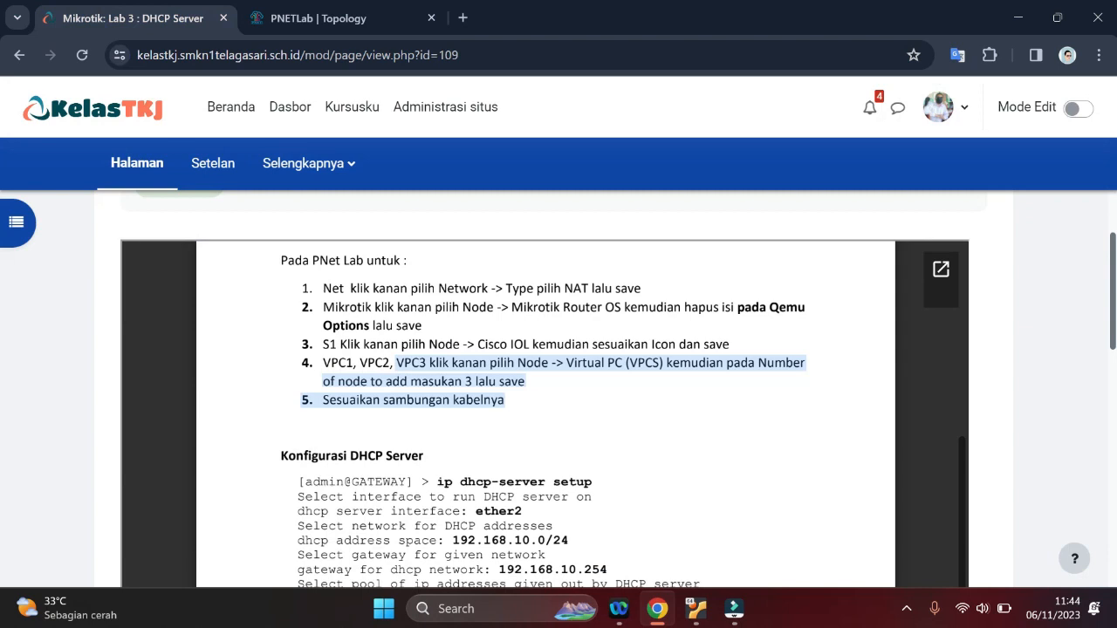
left_click(333, 7)
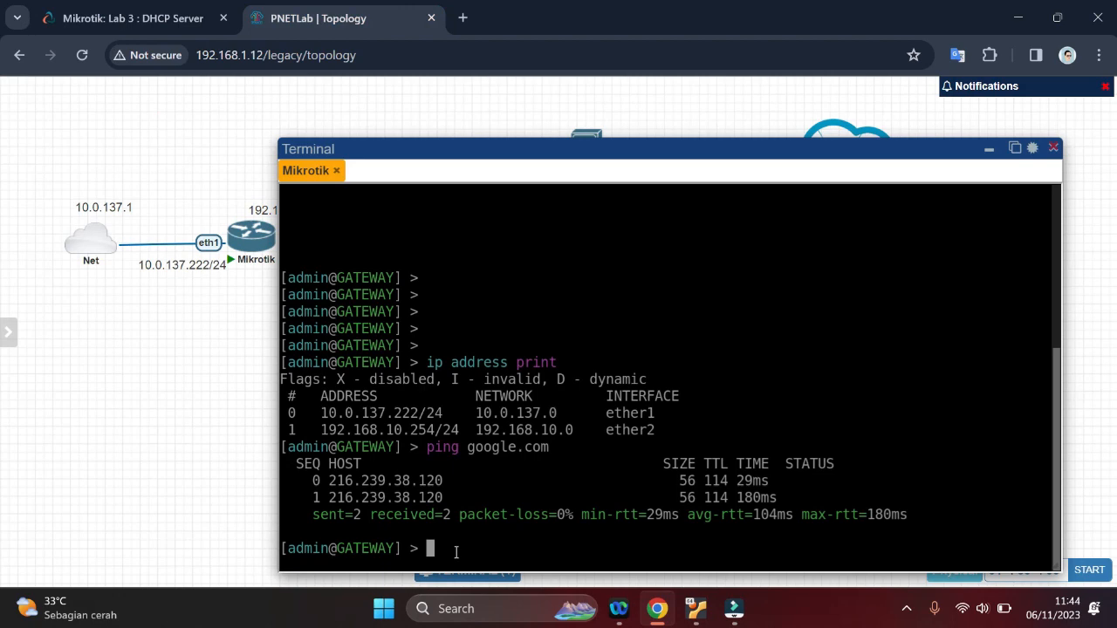
type("ip dhcp-server setup")
key("Return")
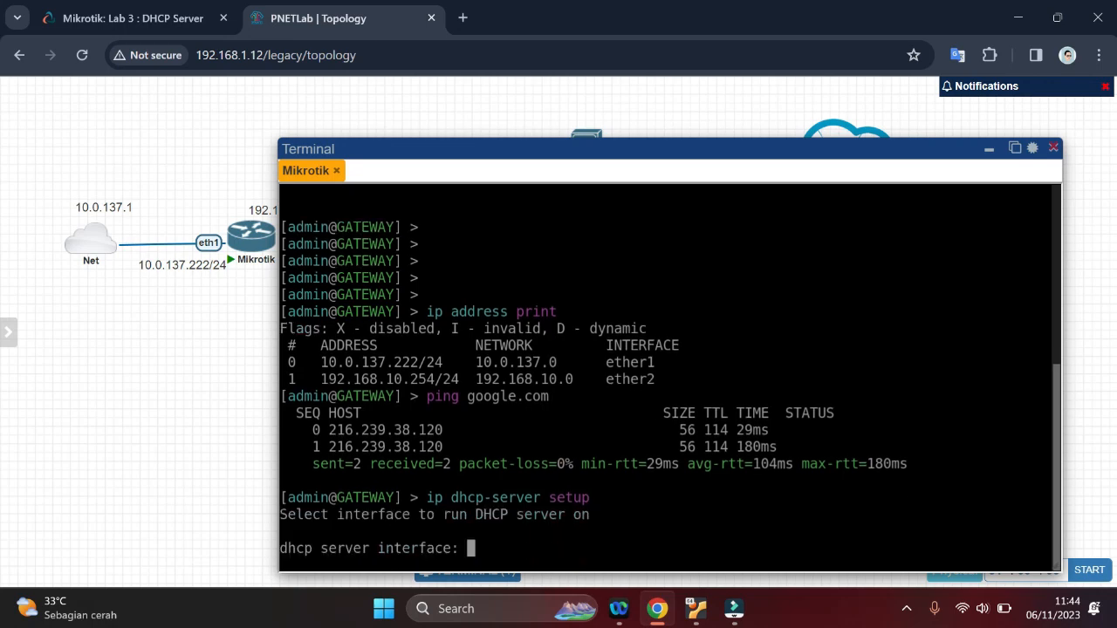
left_click_drag(515, 147, 500, 115)
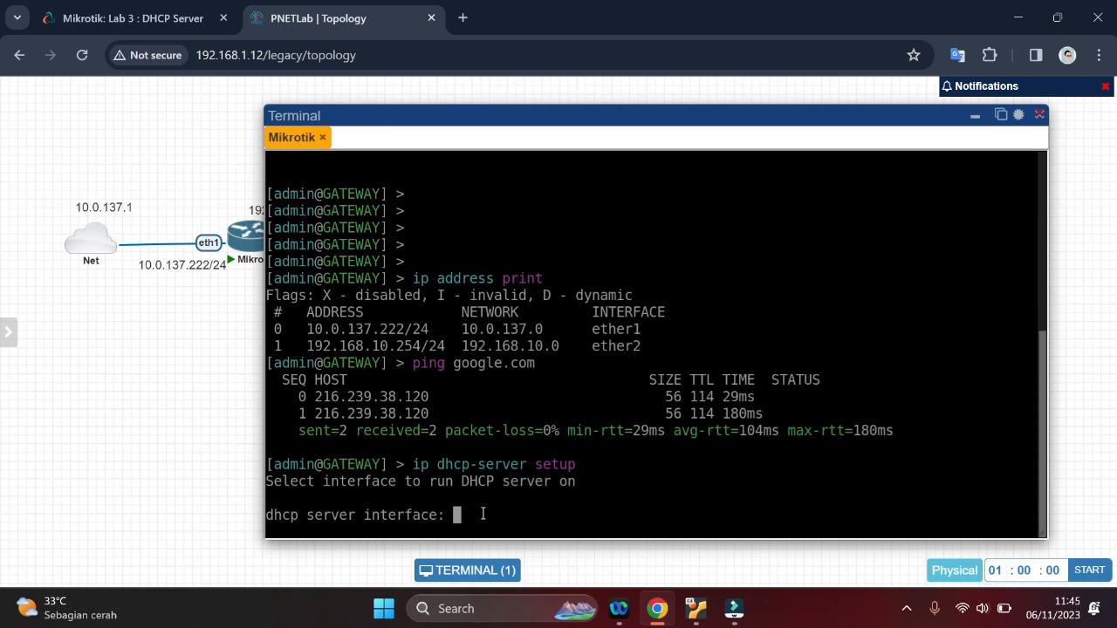
type("ether2")
key("Return")
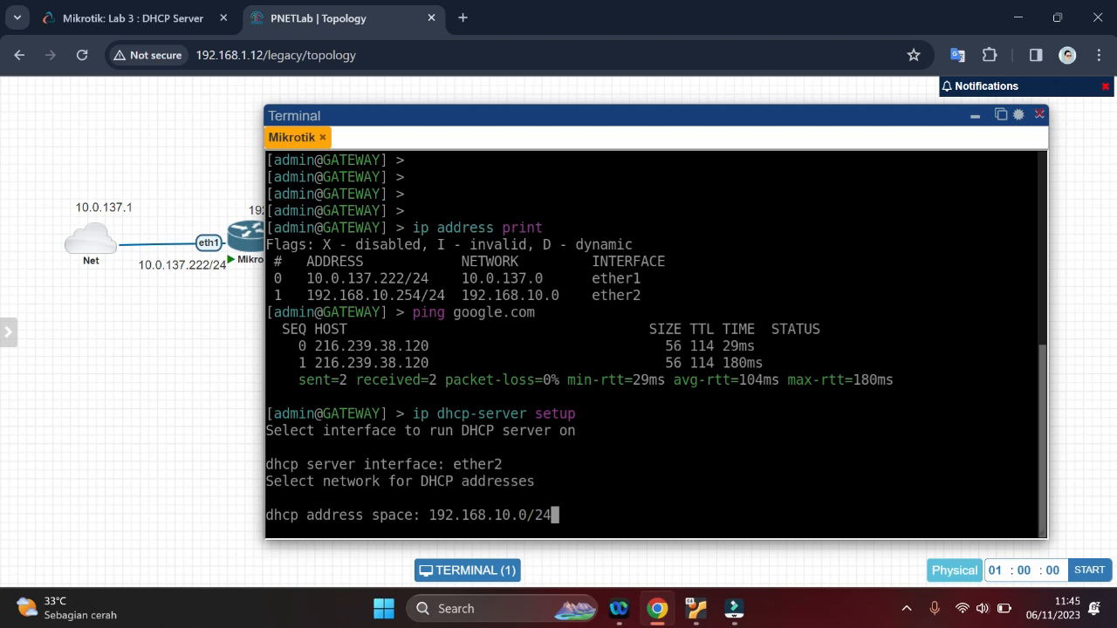
Accept 192.168.10.0/24 as the DHCP address space and 192.168.10.254 as the gateway, checking the gateway against the topology
key("Return")
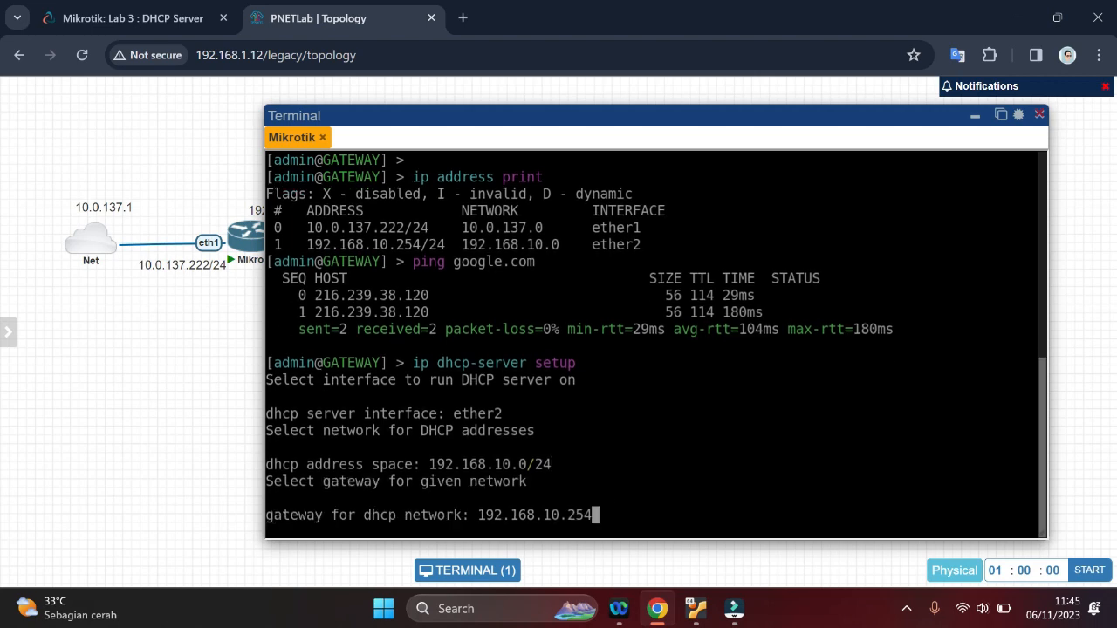
left_click(976, 117)
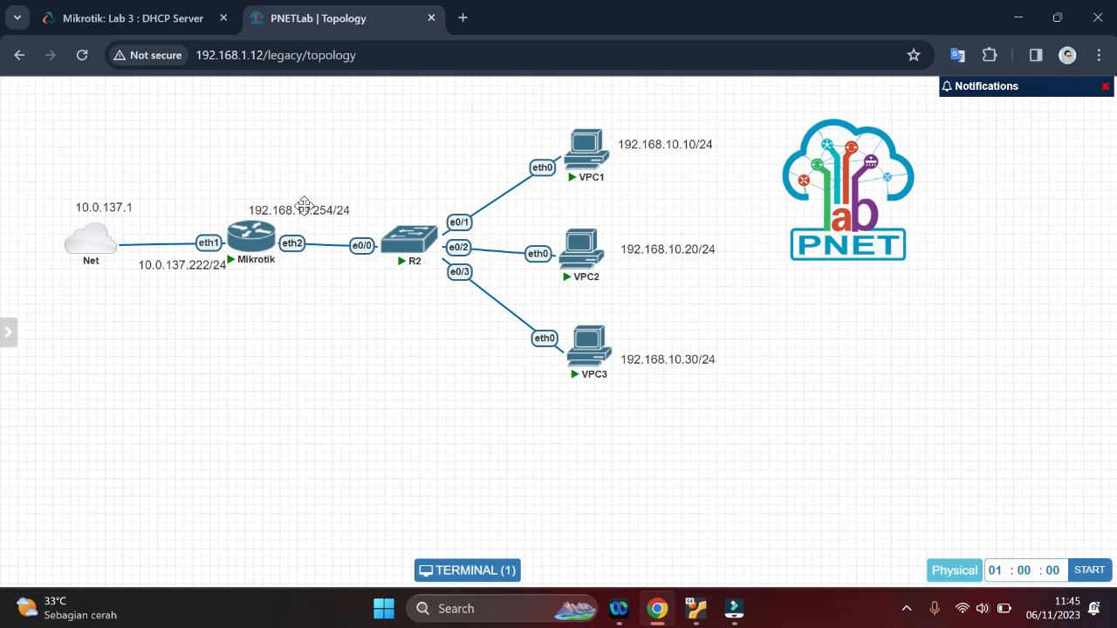
left_click(459, 571)
left_click_drag(583, 311, 546, 132)
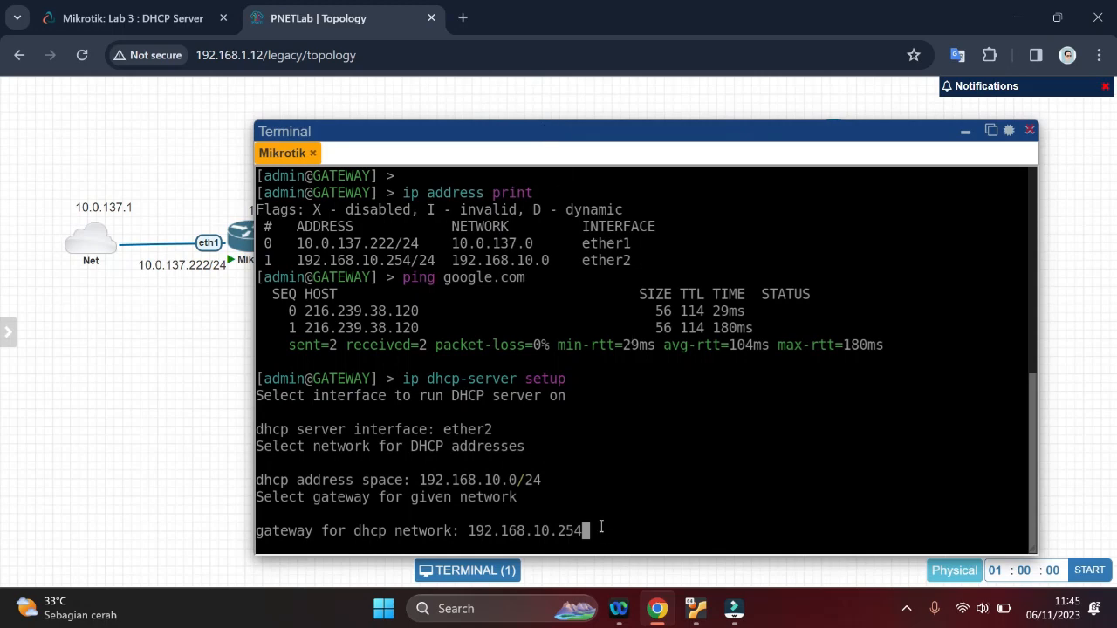
key("Return")
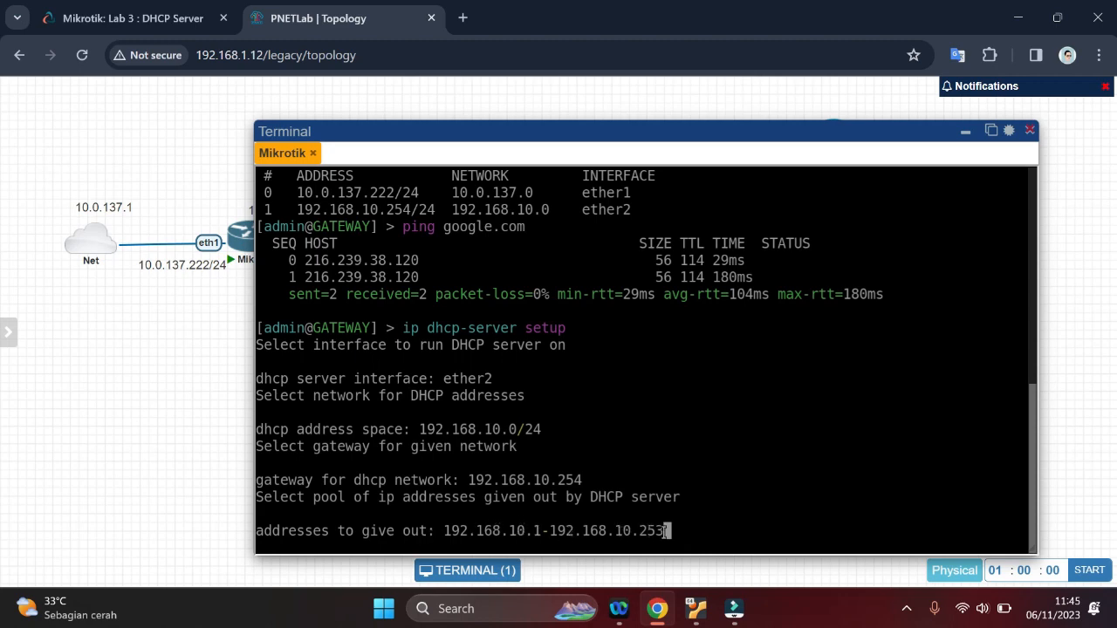
Finish the DHCP setup with the pool 192.168.10.1-192.168.10.253, DNS servers 8.8.8.8,1.1.1.1 and a 10m lease time
key("Return")
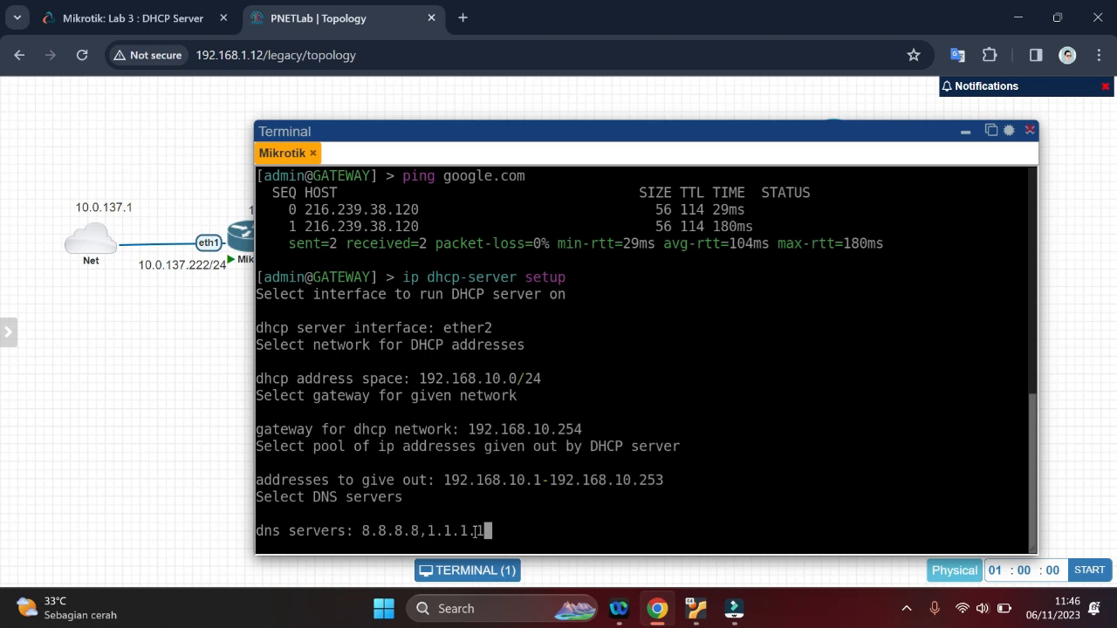
key("Return")
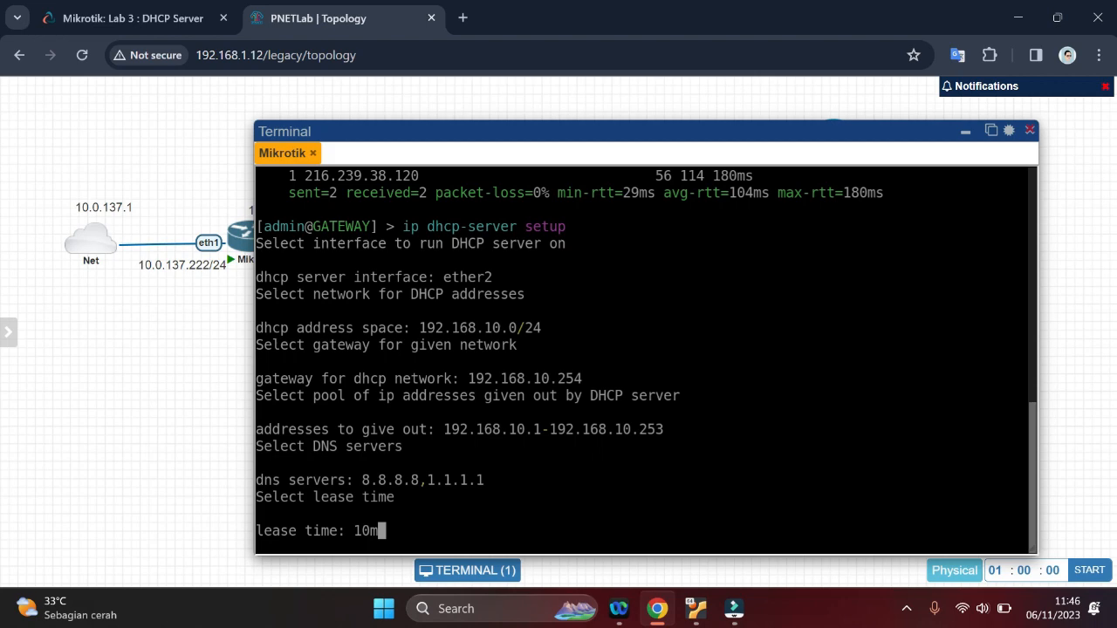
key("Return")
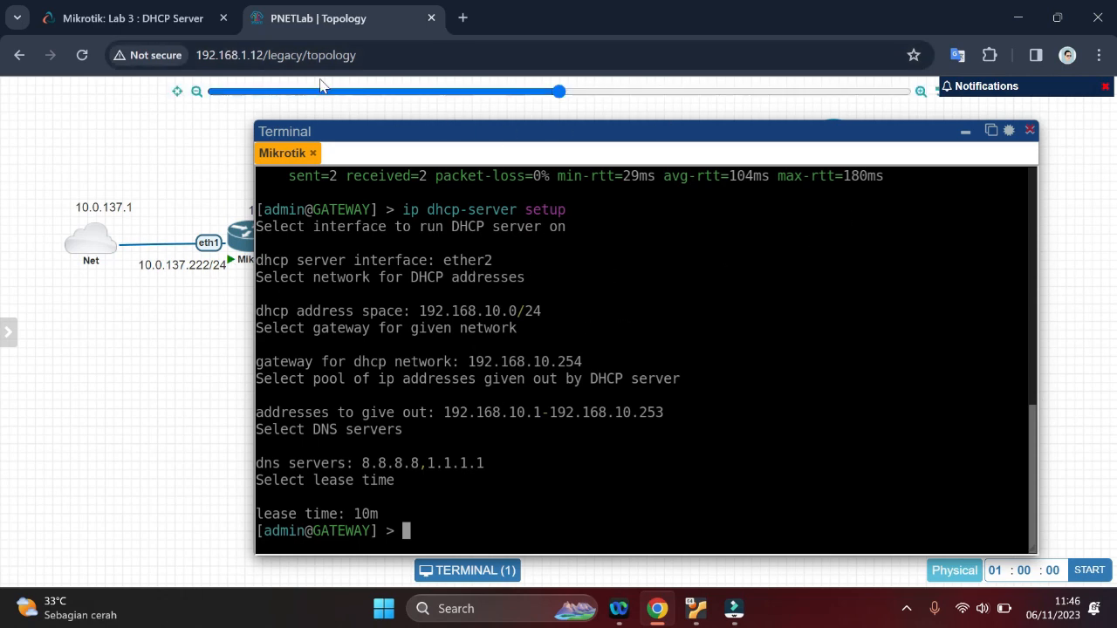
Open VPC1's console from the topology and read the handout's testing instructions for the DHCP clients
left_click(964, 133)
mouse_move(575, 146)
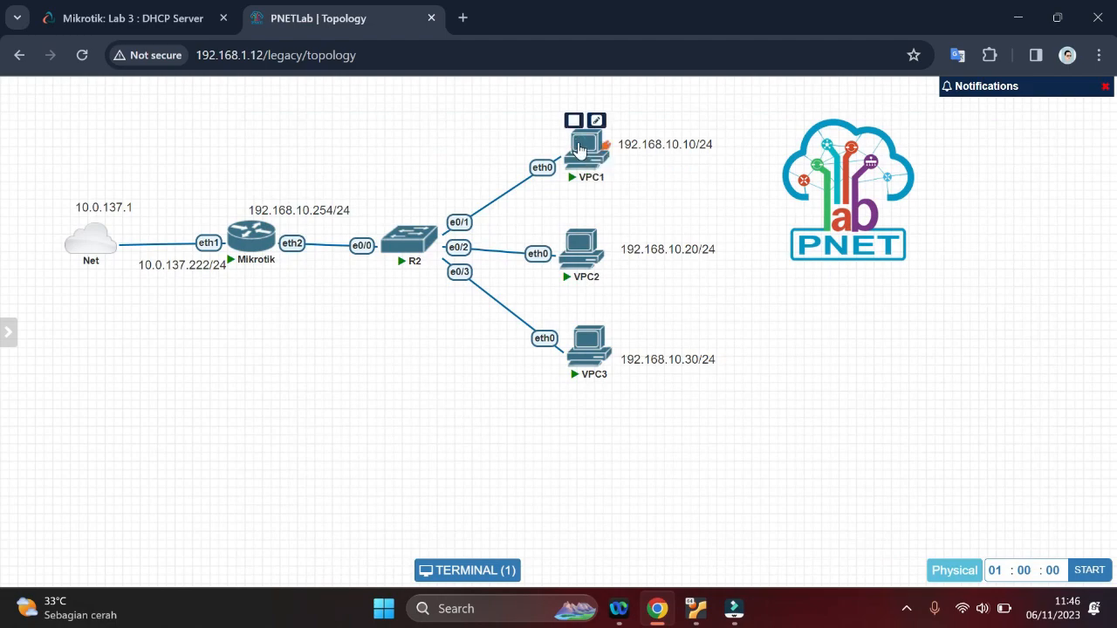
left_click(581, 148)
left_click(87, 9)
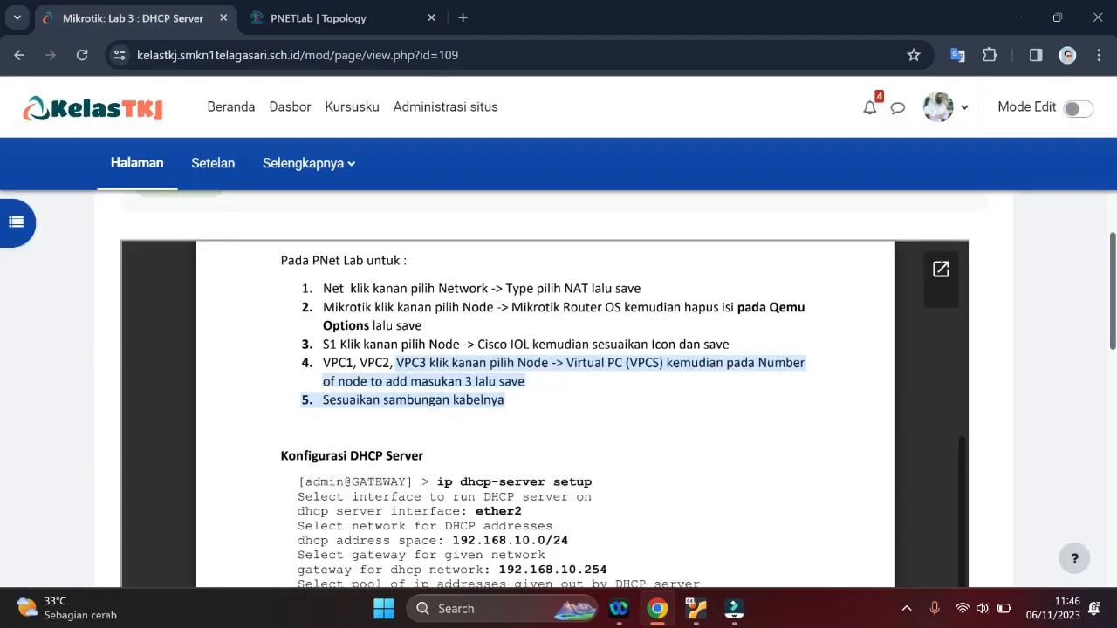
scroll(545, 414, "down", 6)
scroll(545, 414, "up", 2)
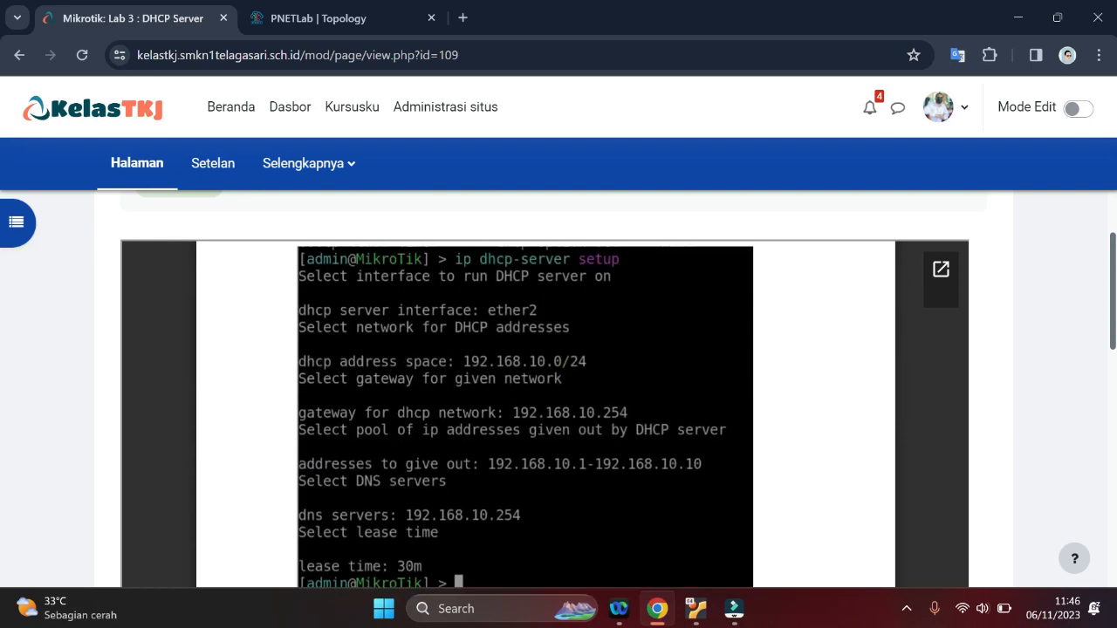
scroll(546, 415, "down", 3)
scroll(545, 415, "down", 2)
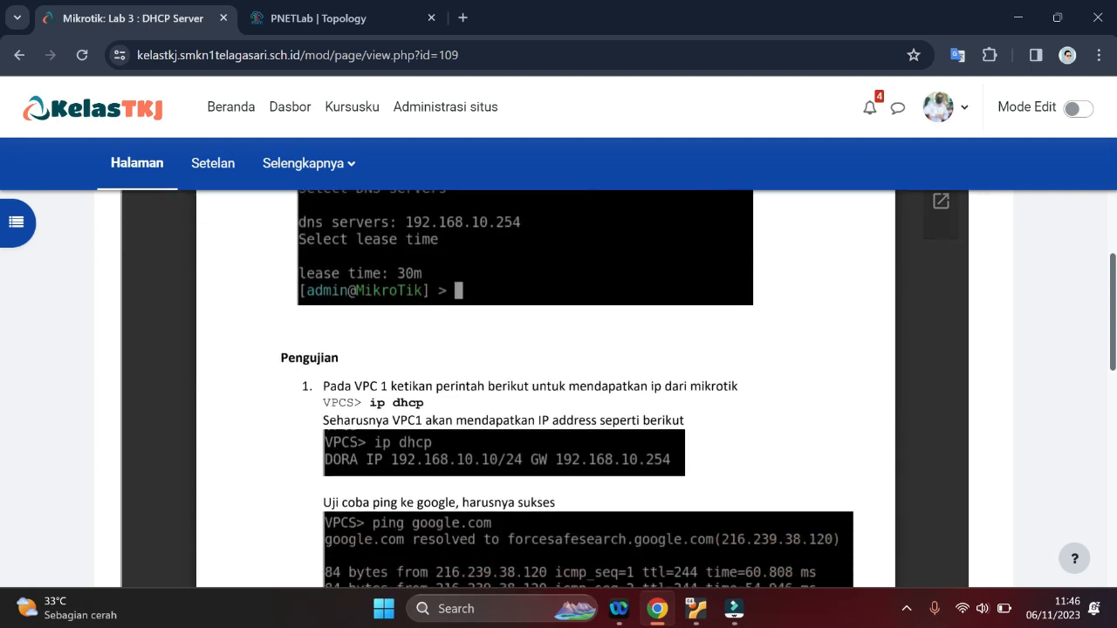
scroll(545, 415, "down", 5)
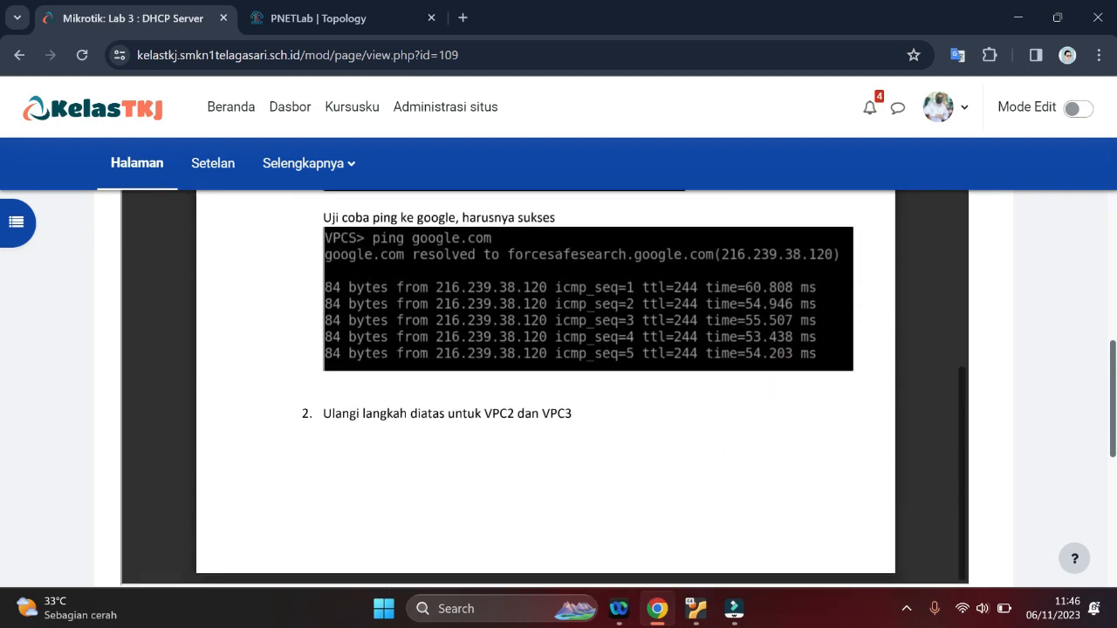
Return to VPC1's console in the topology and request an address from the DHCP server with ip dhcp
left_click(318, 18)
type("i")
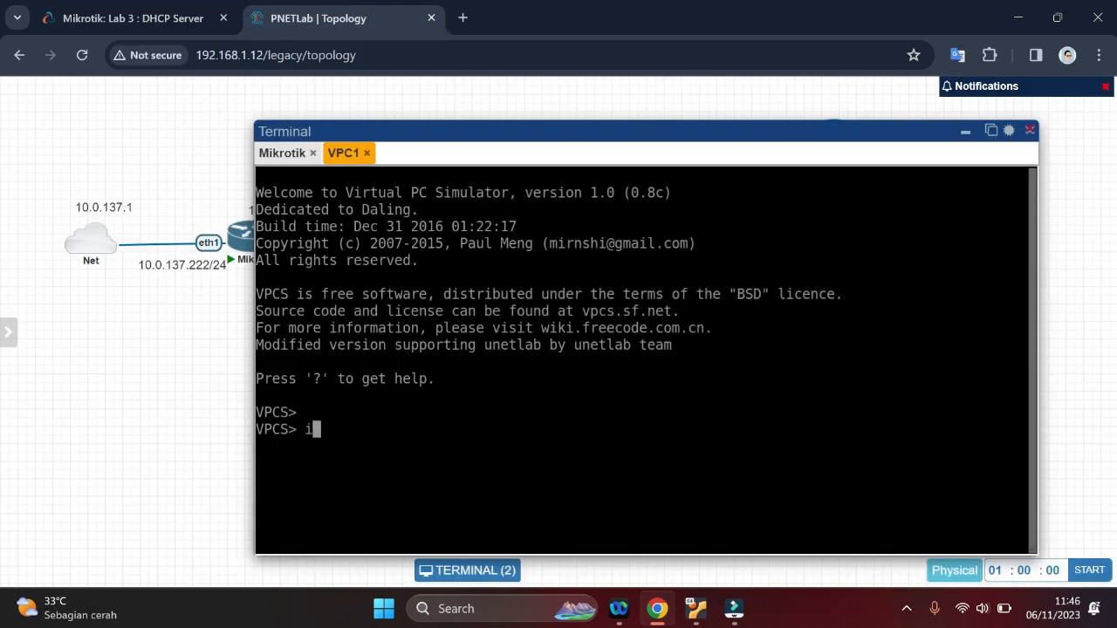
type("p dhcp")
key("Return")
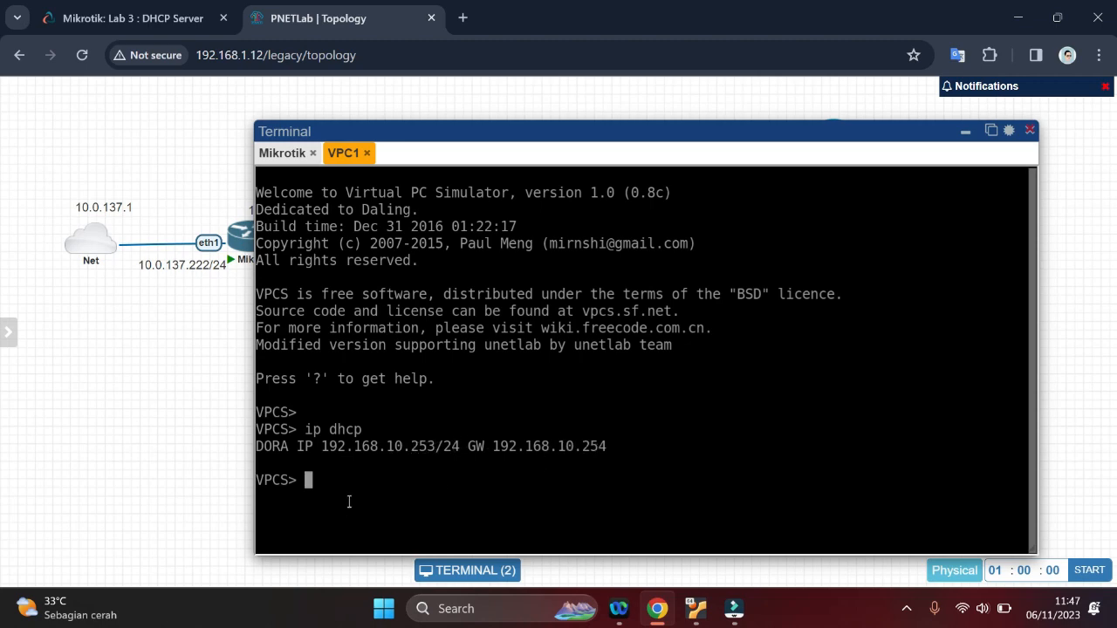
Test VPC1's internet connection by pinging google.com
type("ping google.com")
key("Return")
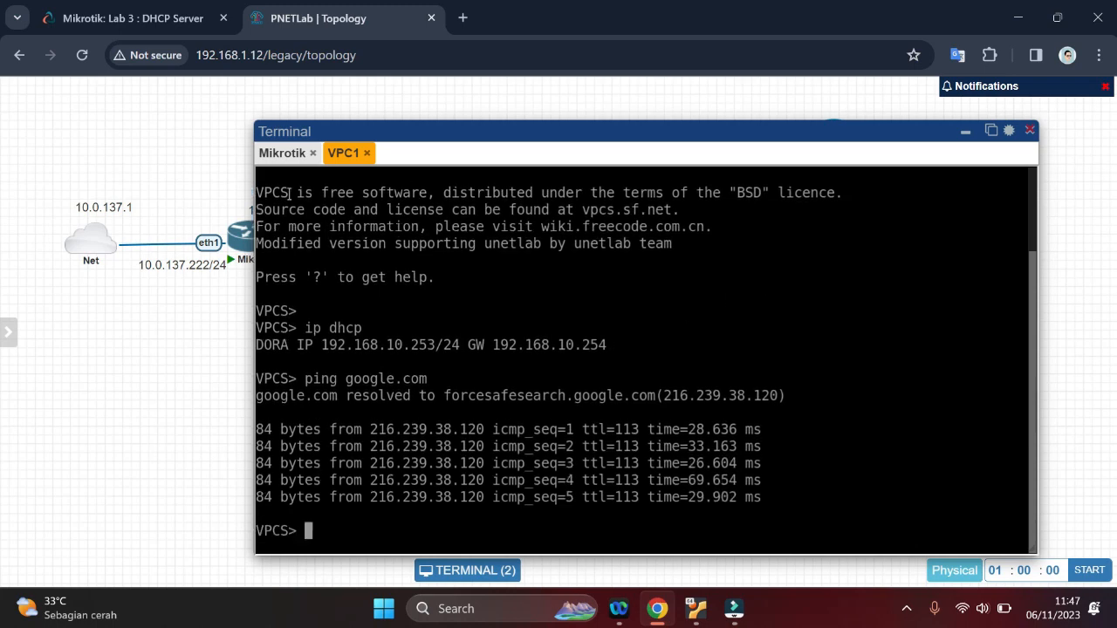
Open VPC2's console from the topology and request an address from the DHCP server with ip dhcp
left_click(963, 132)
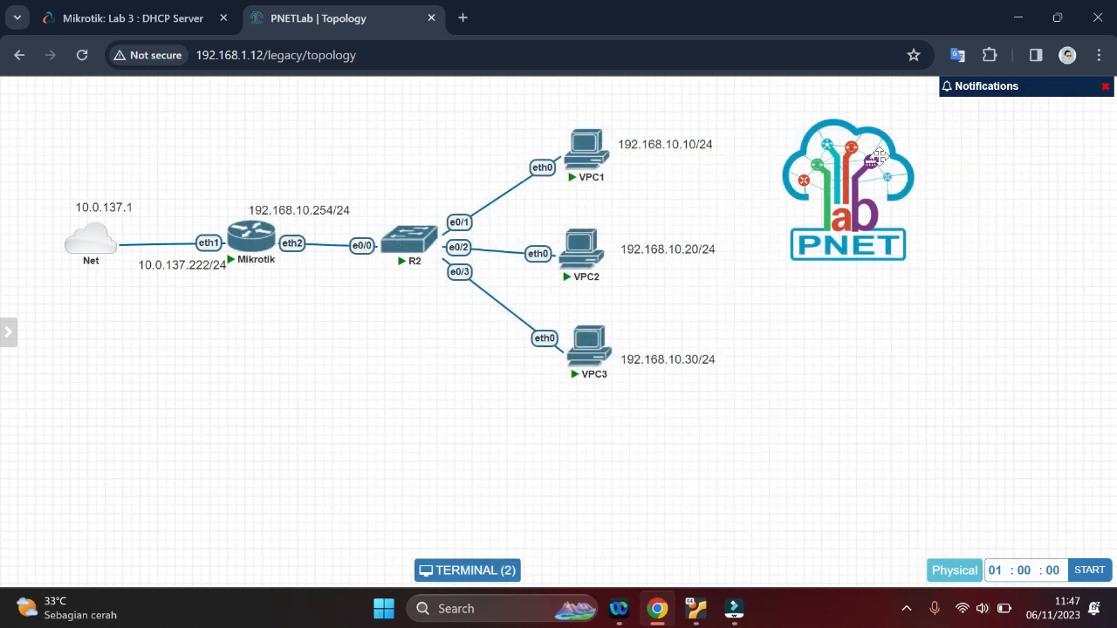
left_click(579, 246)
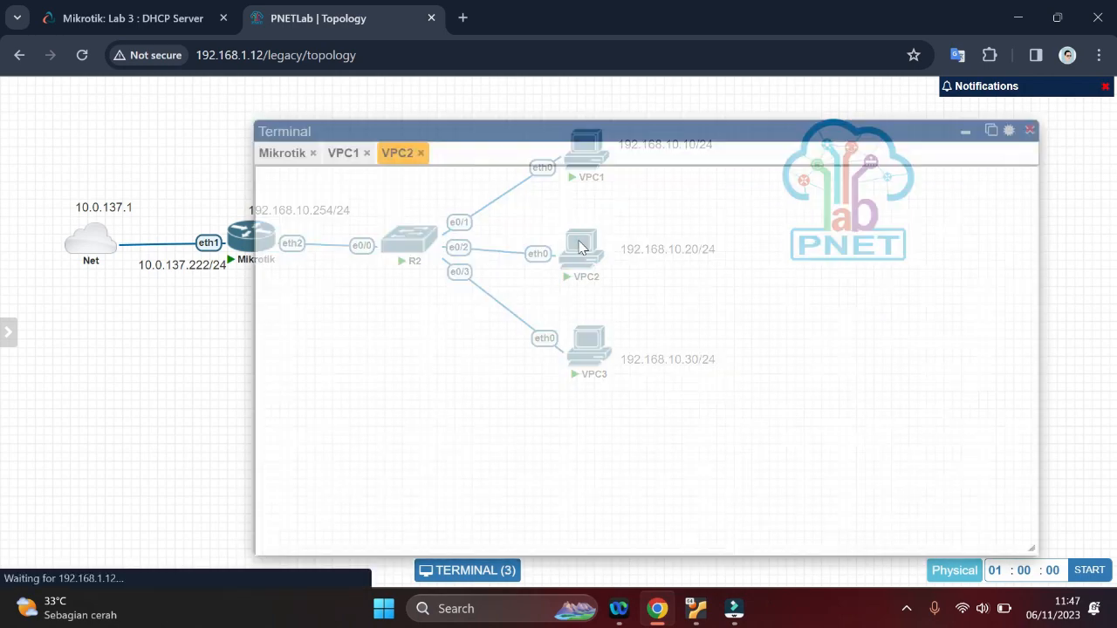
type("ip dhcp")
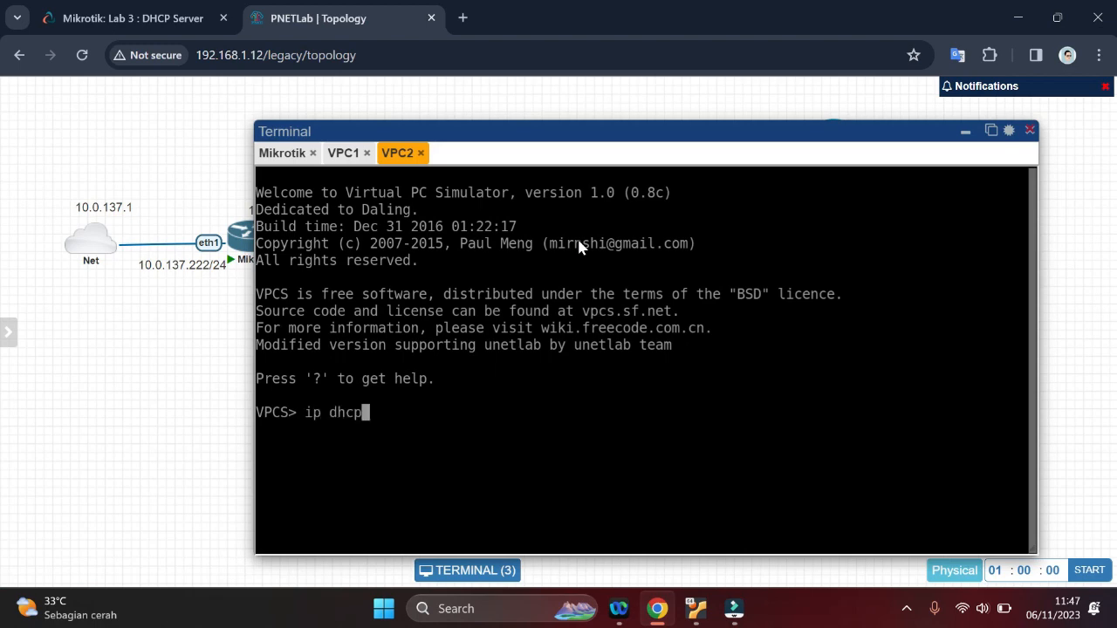
key("Return")
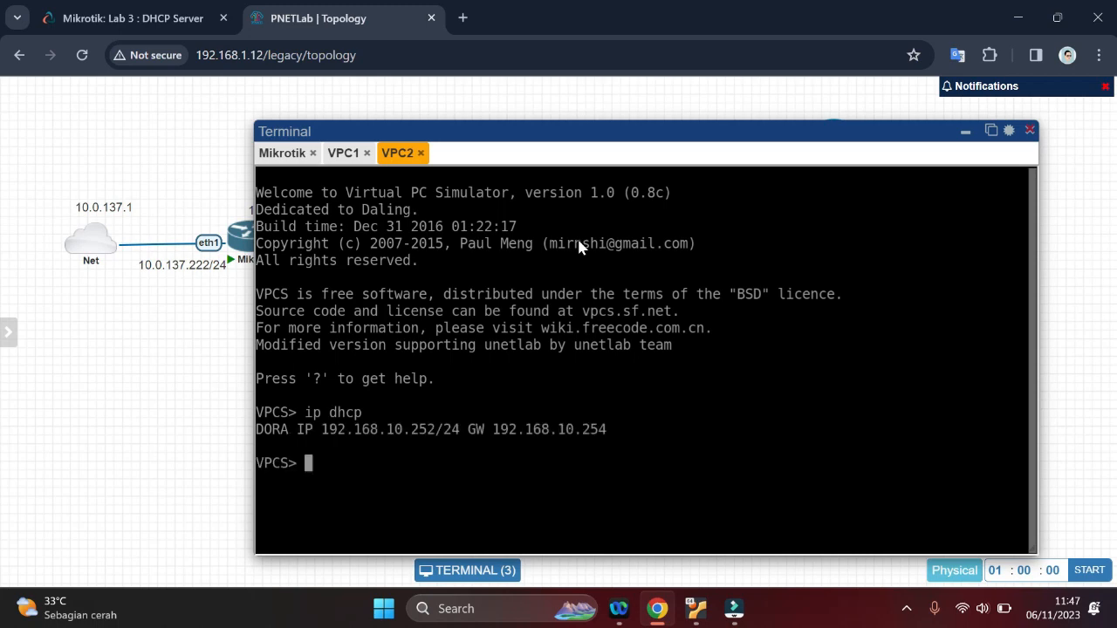
Test VPC2's internet connection by pinging google.com, stopping the ping after a few replies
type("ping google.com")
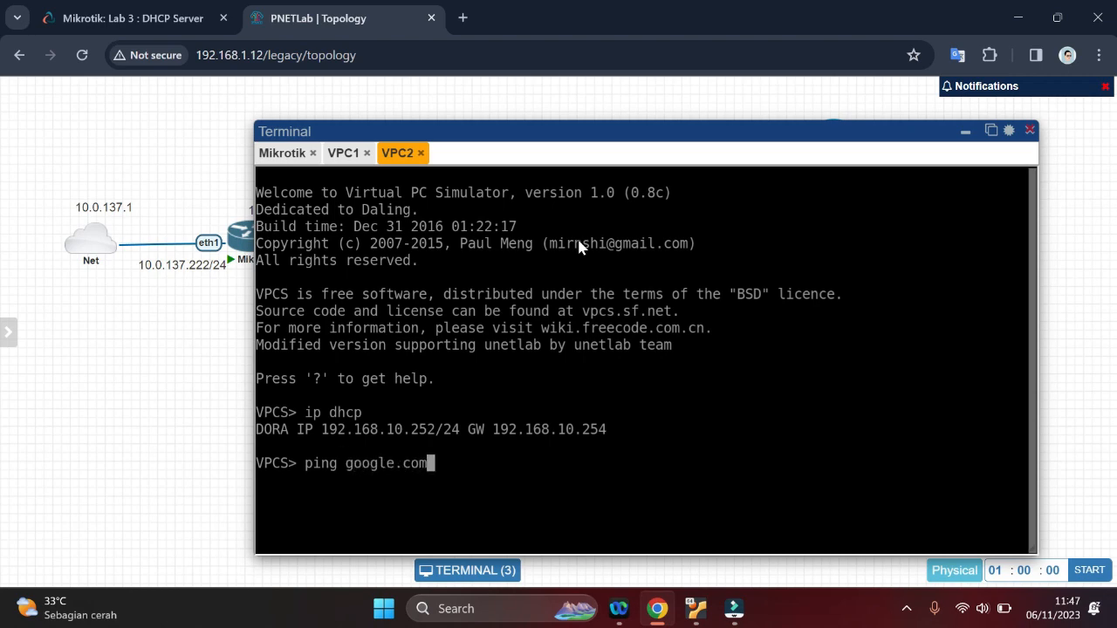
key("Return")
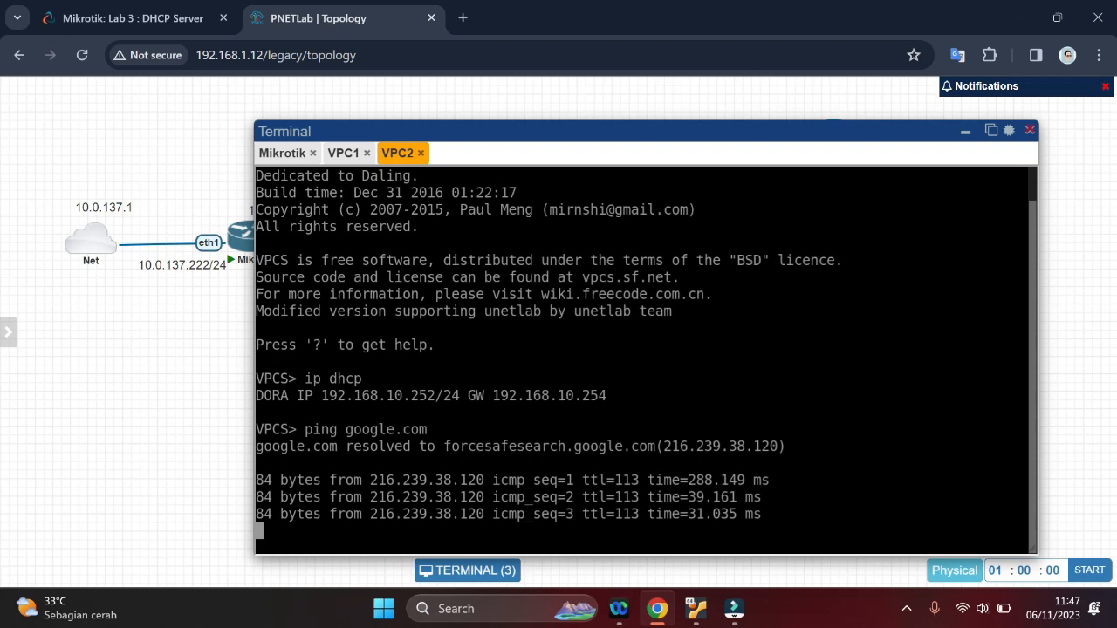
key("ctrl+c")
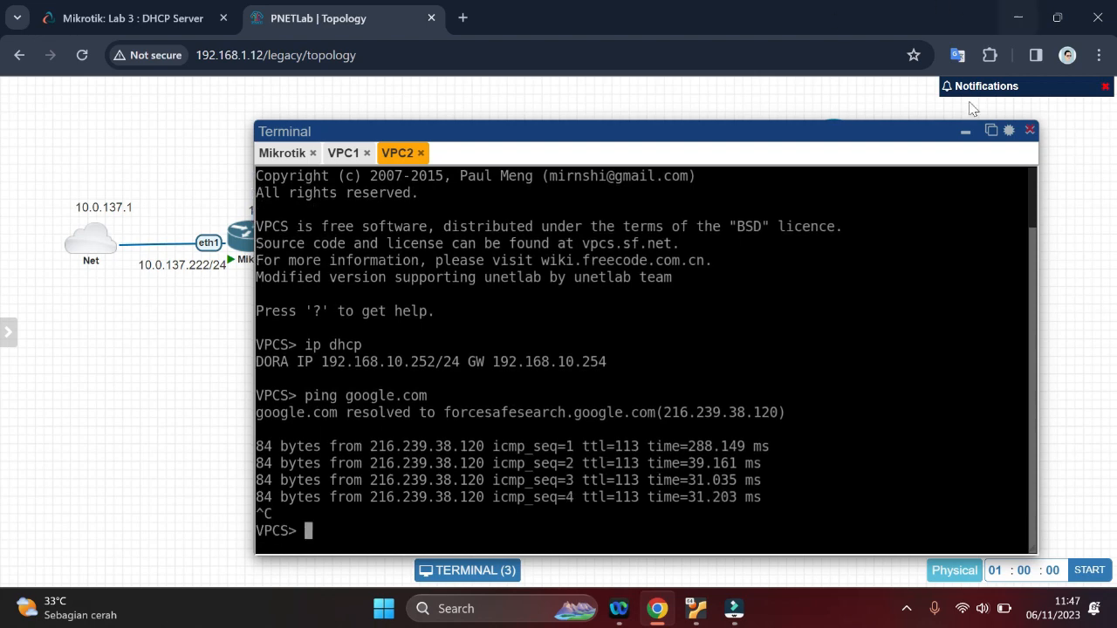
Open VPC3's console from the topology and request an address from the DHCP server with ip dhcp
left_click(965, 133)
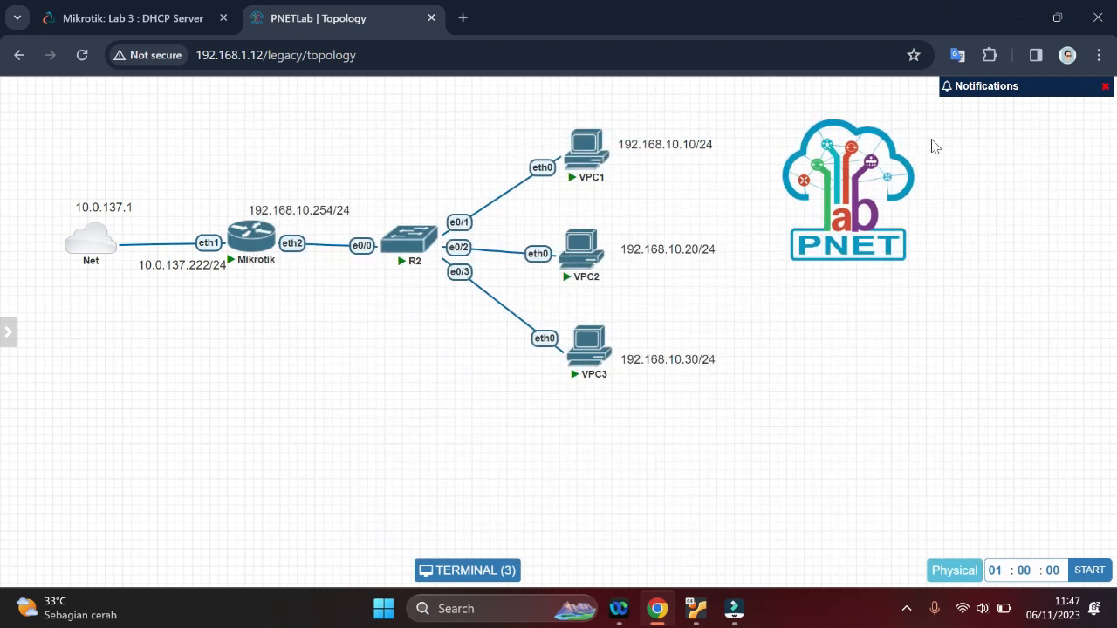
left_click(584, 347)
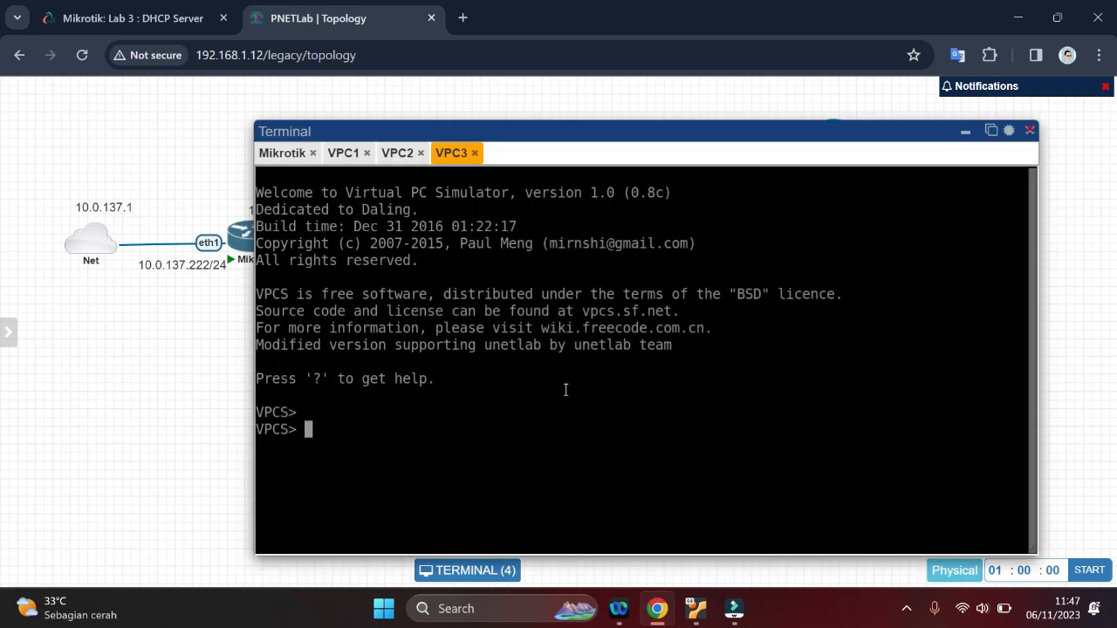
type("ip dhcp")
key("Return")
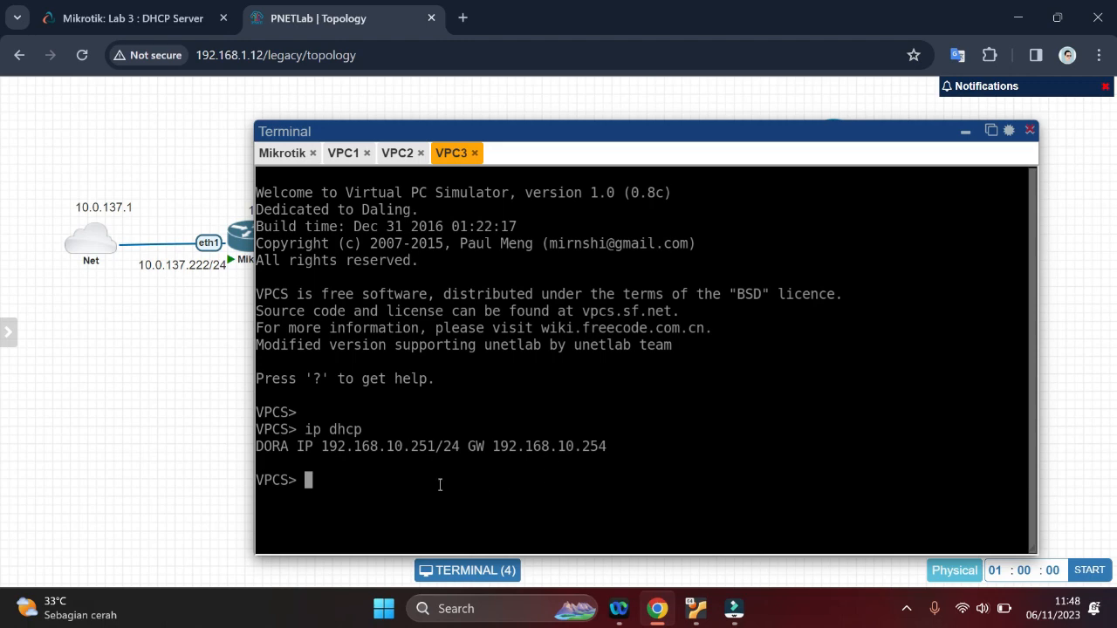
Test VPC3's internet connection by pinging google.com
type("ping google.com")
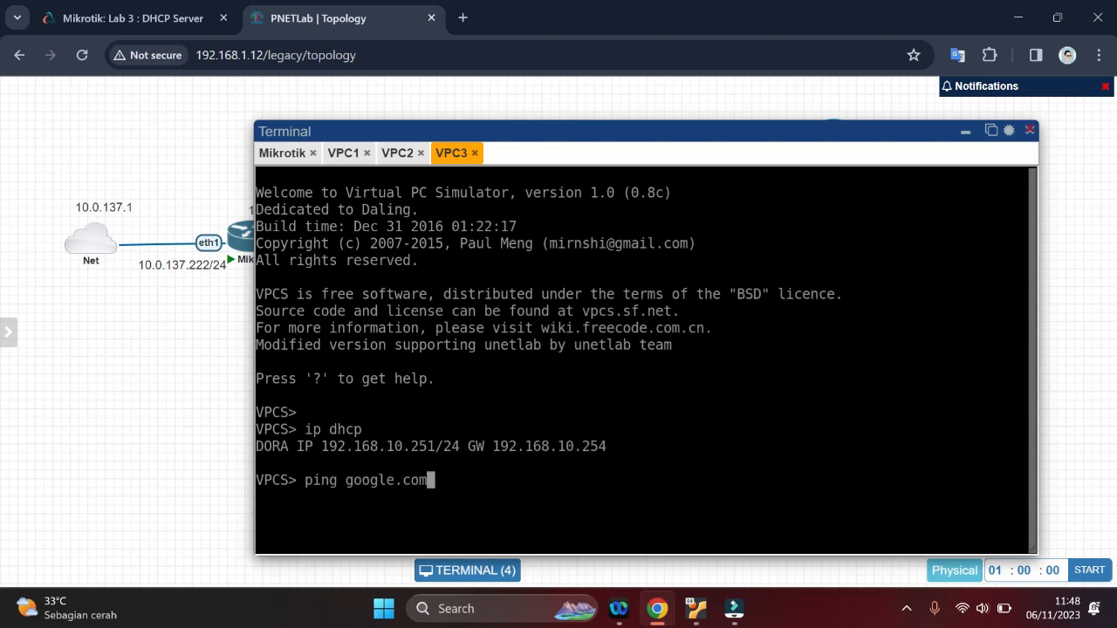
key("Return")
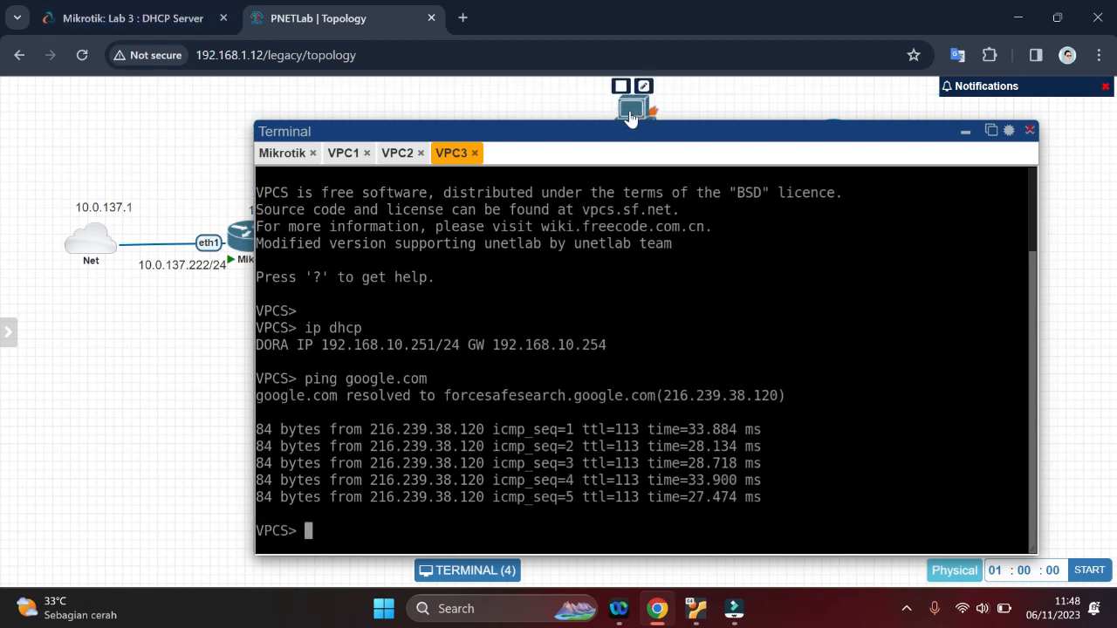
Minimize the terminal and check the end of the Lab 3 handout for any remaining instructions
left_click(965, 131)
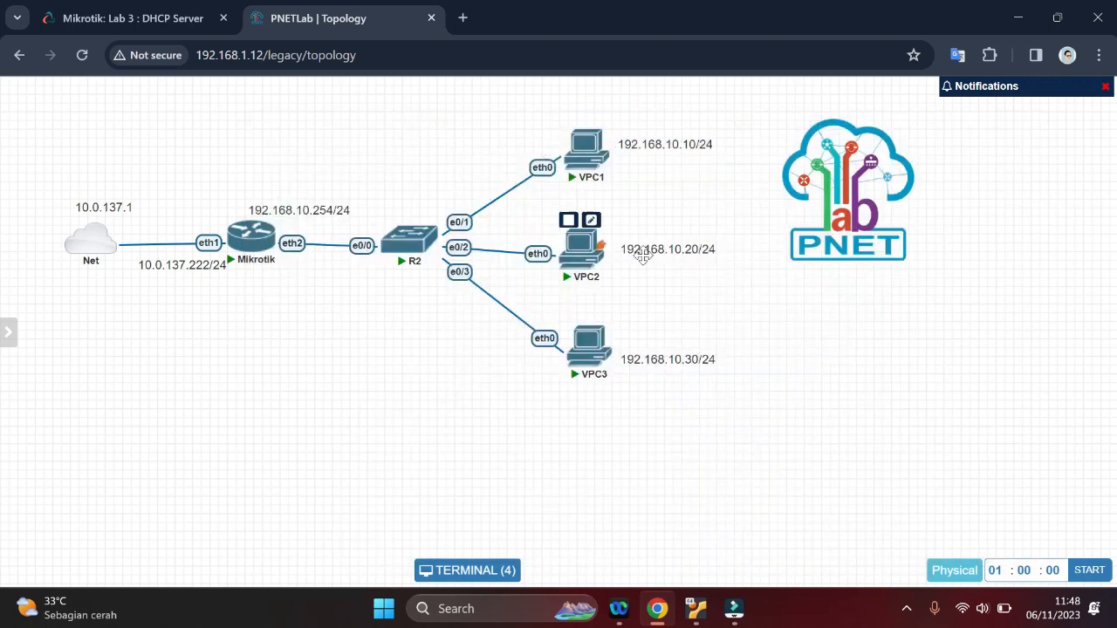
left_click(131, 18)
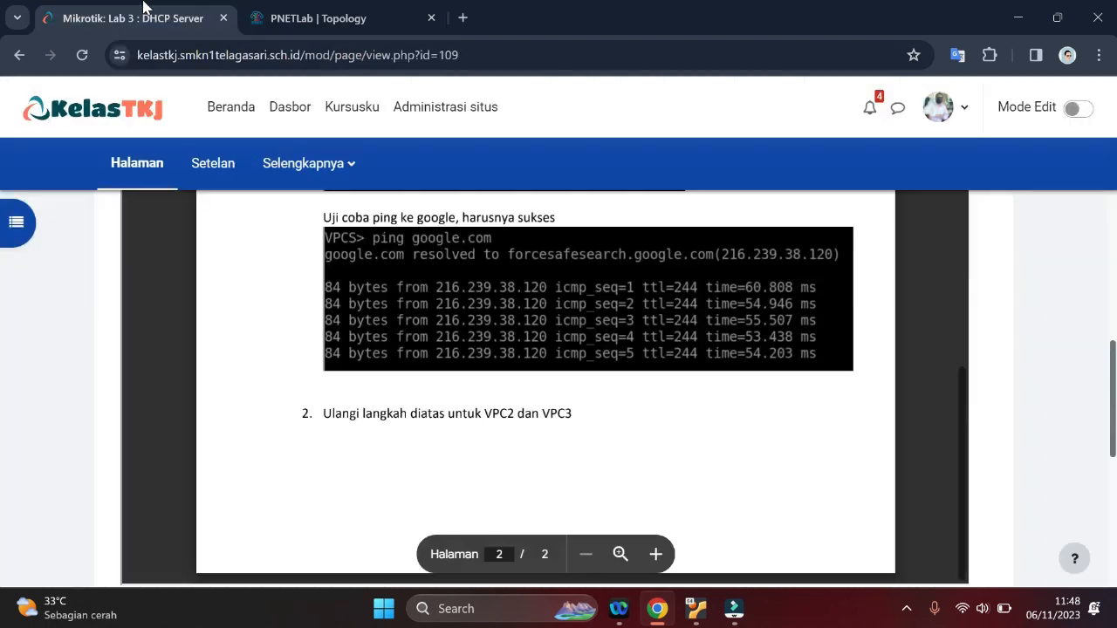
scroll(559, 349, "down", 4)
scroll(558, 349, "up", 2)
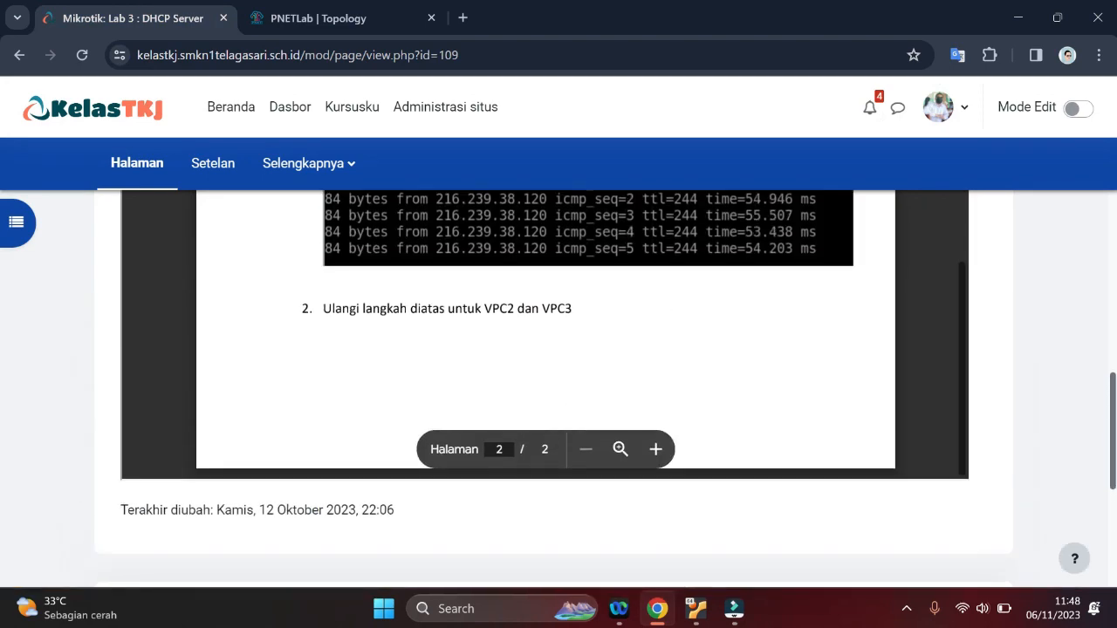
Return to the topology, open the Mikrotik console and list its interface addresses with ip address print
left_click(337, 9)
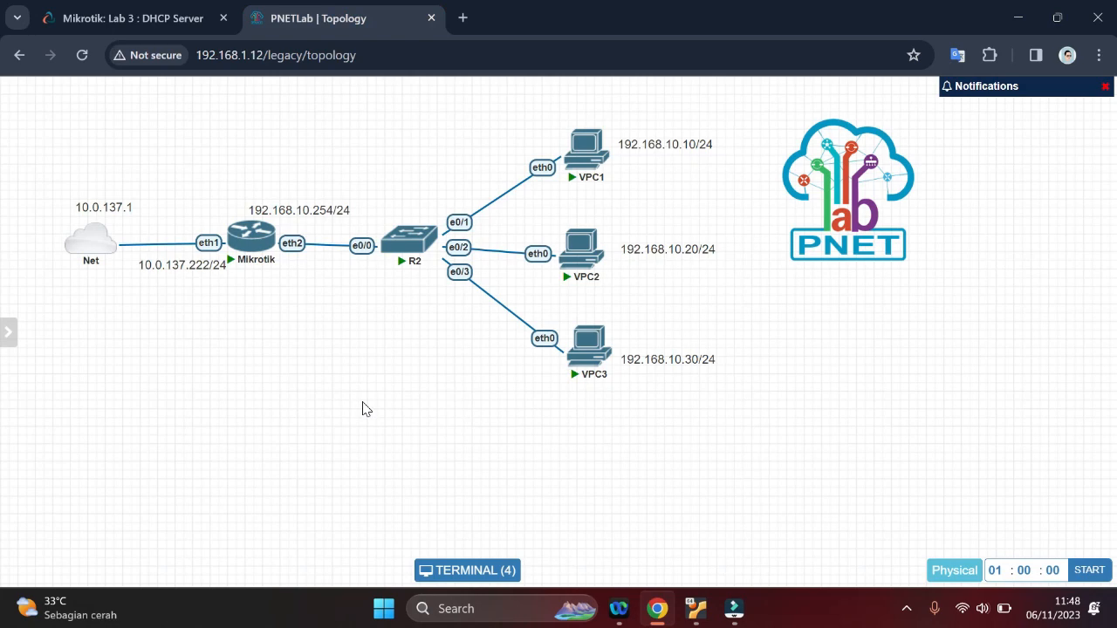
left_click(249, 242)
left_click_drag(574, 131, 574, 94)
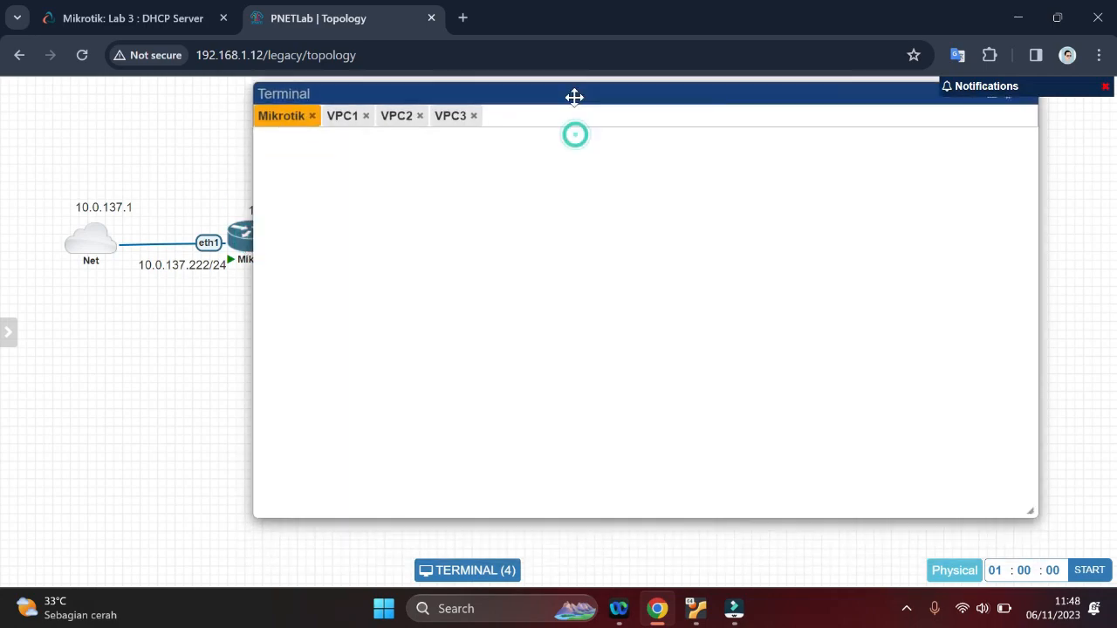
type("ip ad")
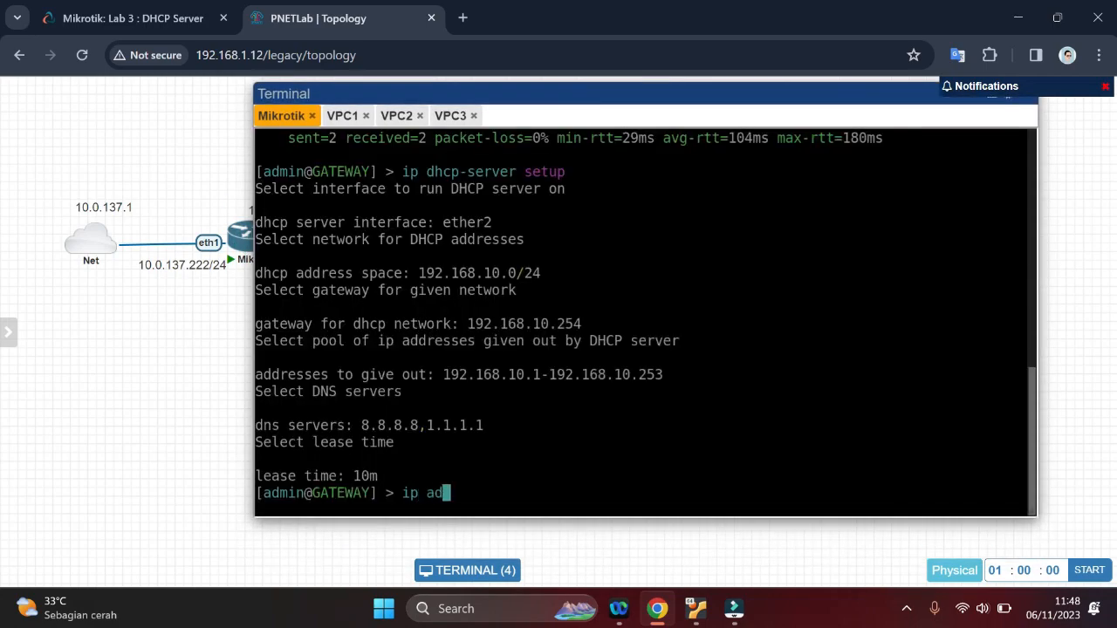
type("dress print")
key("Return")
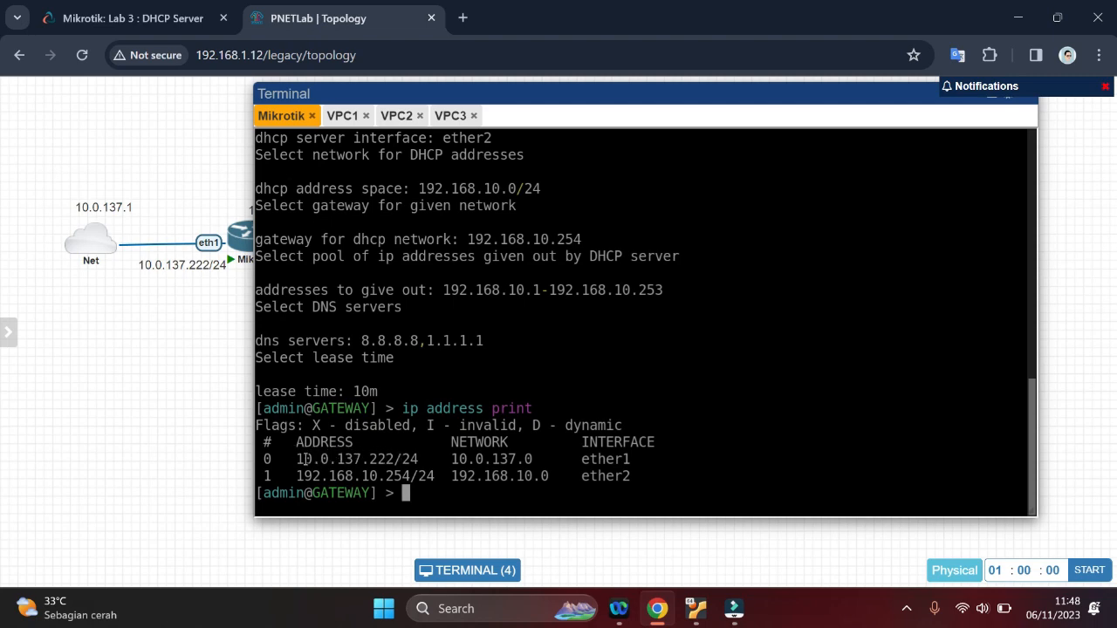
Launch the Windows Command Prompt as administrator and move its window aside so the Mikrotik address list stays readable
left_click(384, 608)
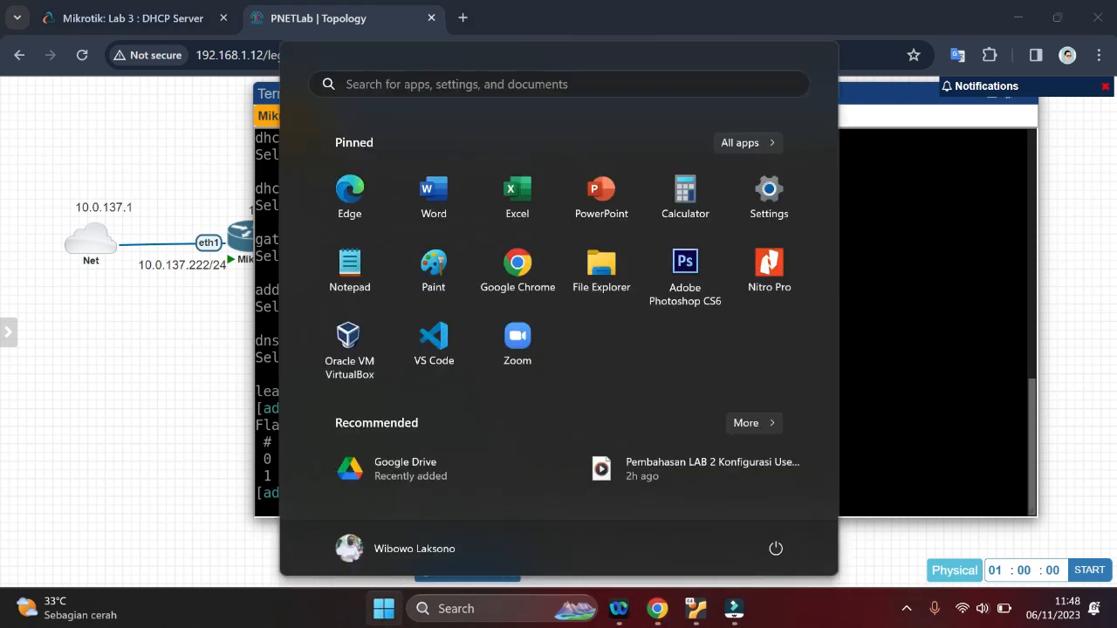
type("cmd")
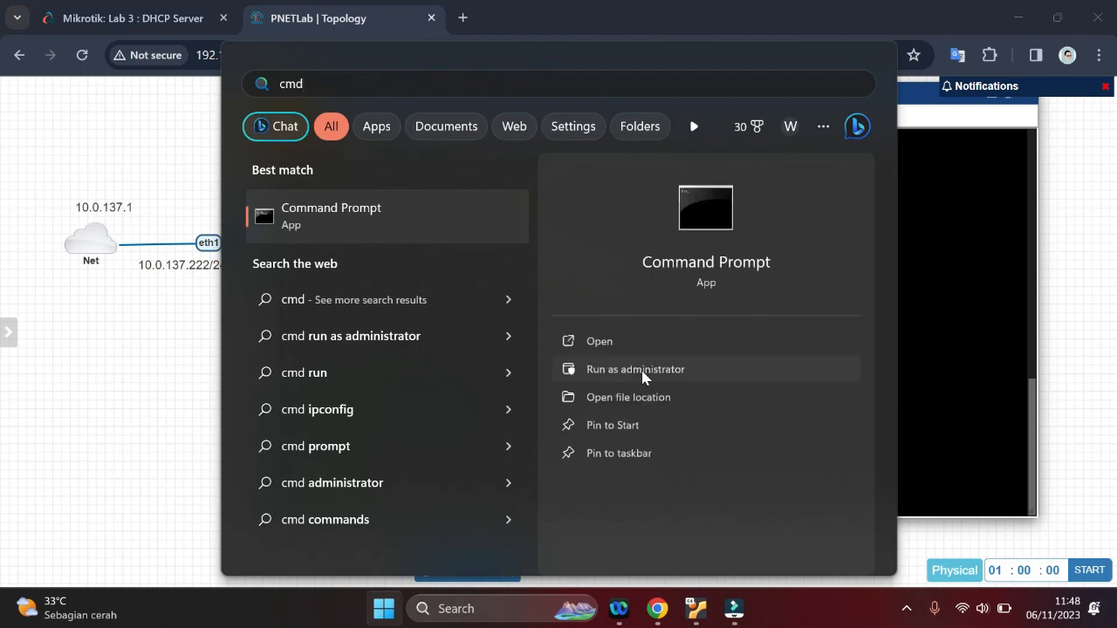
left_click(643, 370)
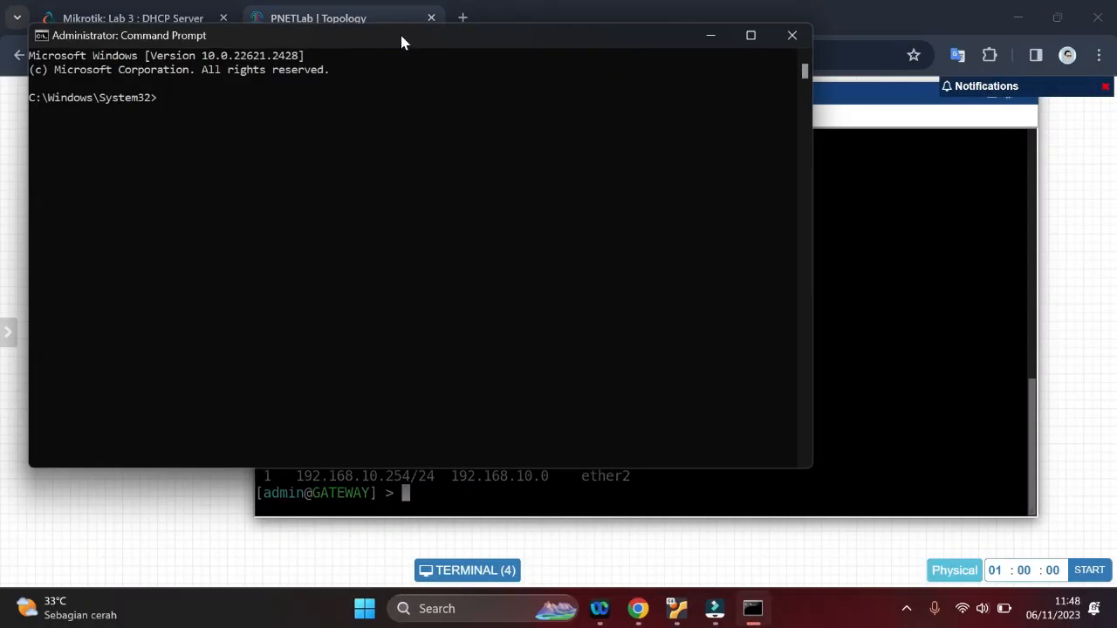
left_click_drag(401, 40, 725, 54)
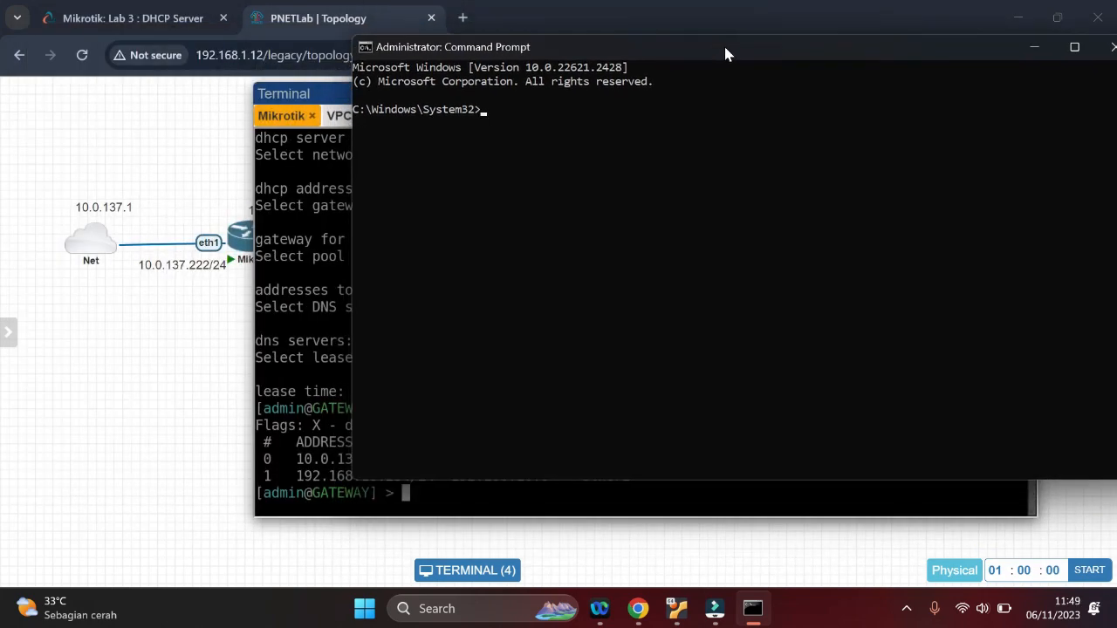
Add a Windows route to network 10.0.137.0 with mask 255.255.255.0 through gateway 192.168.1.12
type("route ADD")
left_click_drag(724, 43, 820, 117)
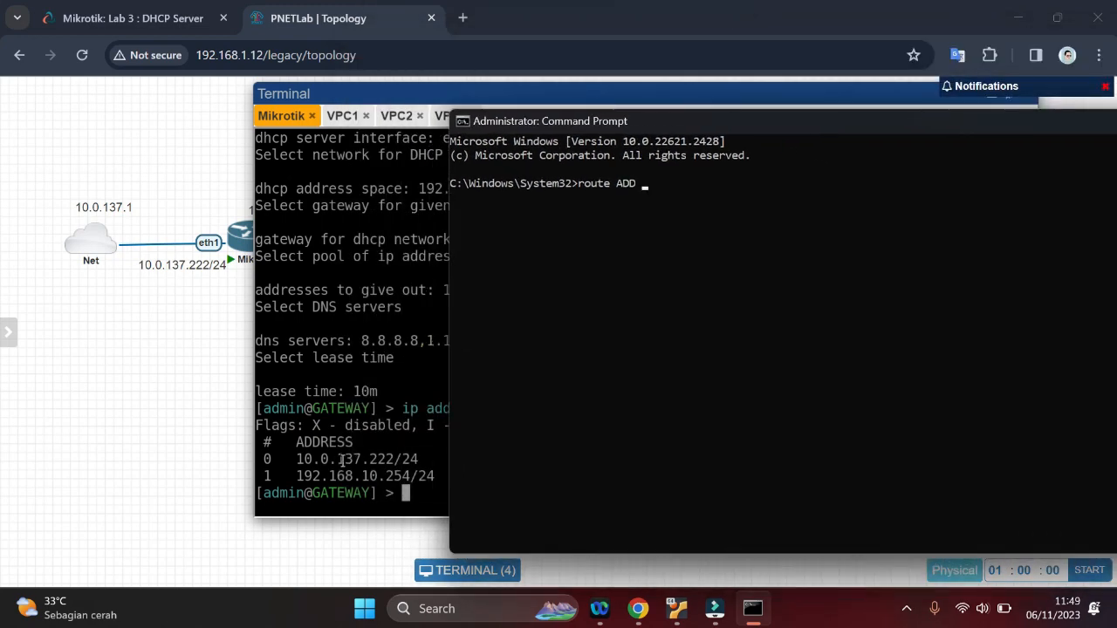
type("10.0.137.0 MASK 255")
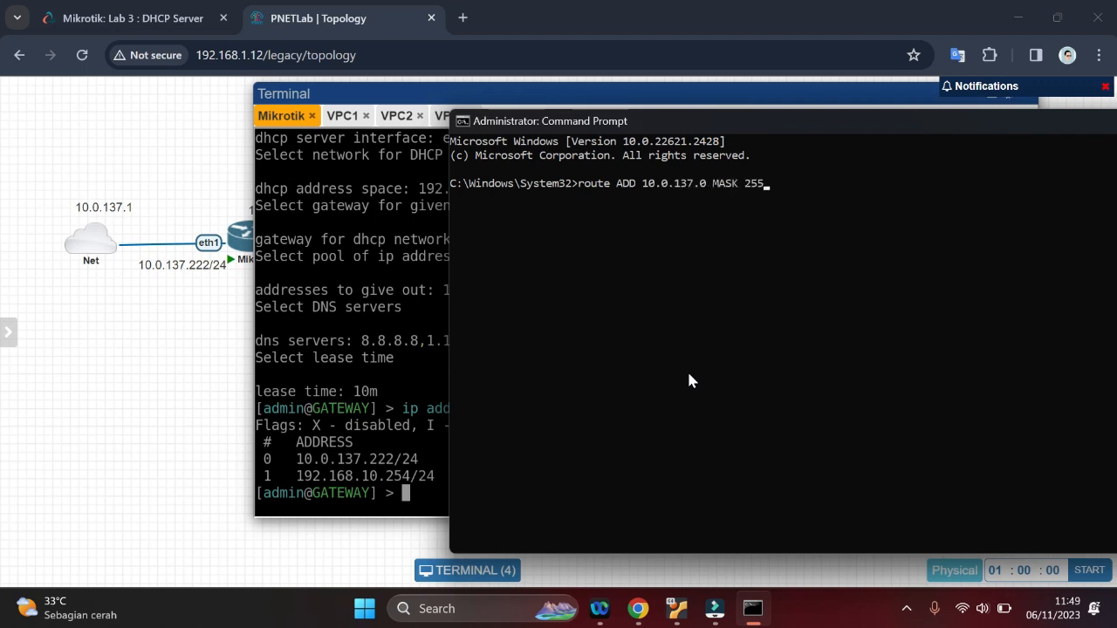
type(".255.255.2")
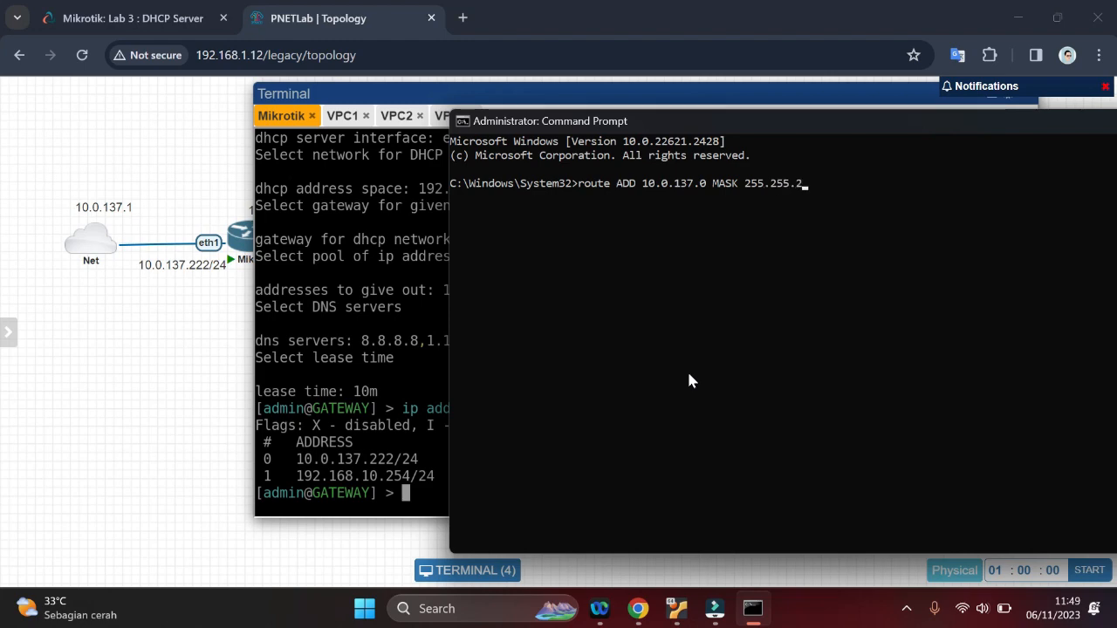
type("55.0")
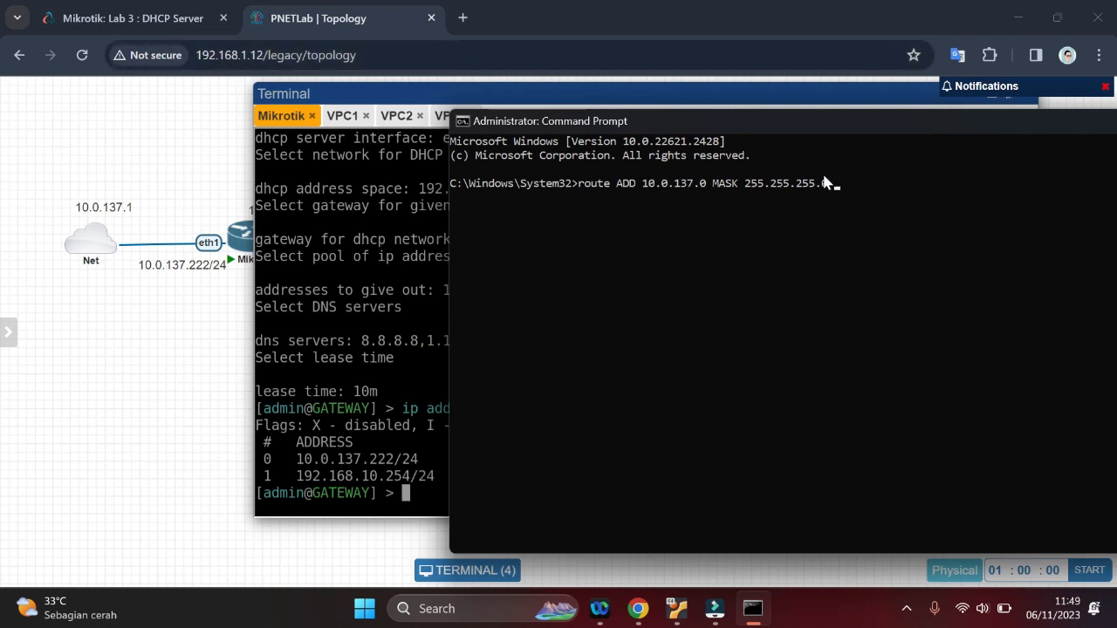
type(" 192.168.1.12")
key("Return")
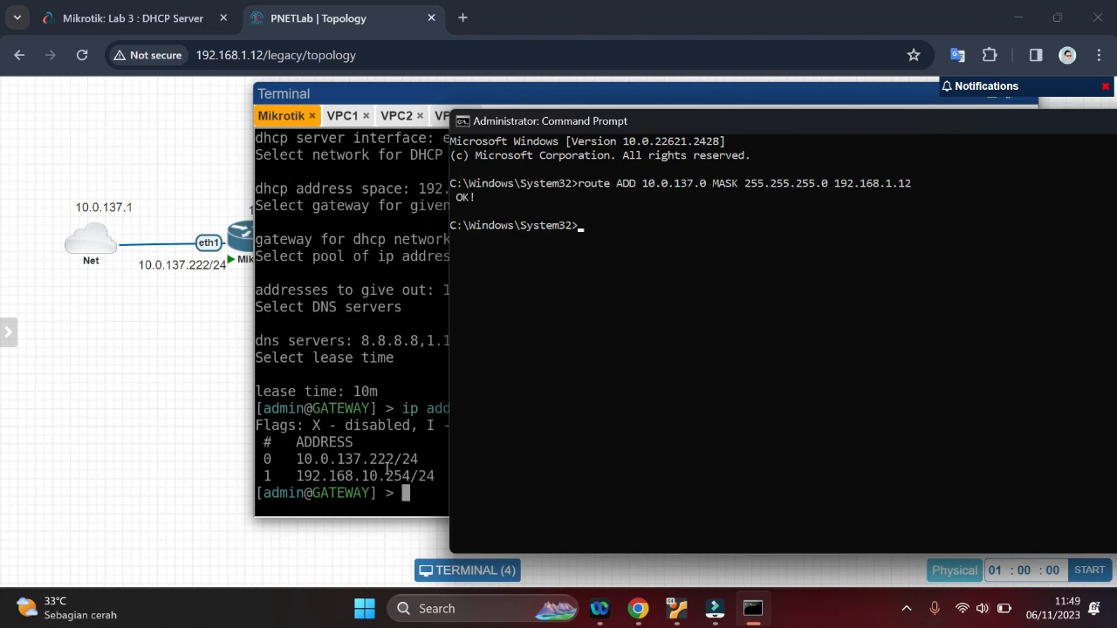
Test the host's connection to the Mikrotik by pinging 10.0.137.222, and close the Command Prompt
left_click(614, 300)
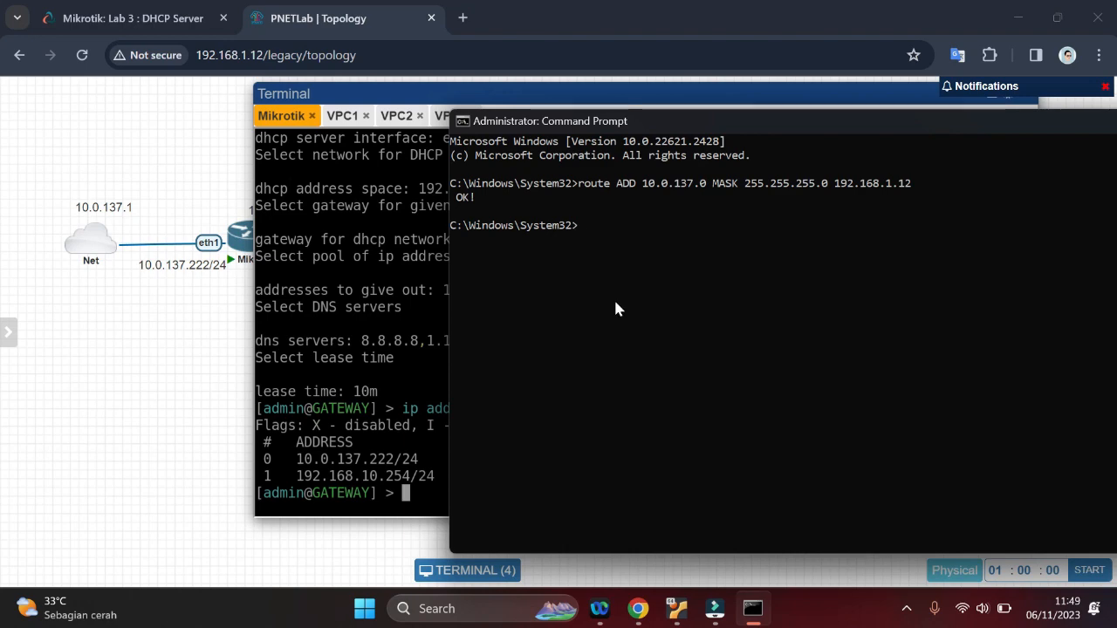
type("ping 10.137")
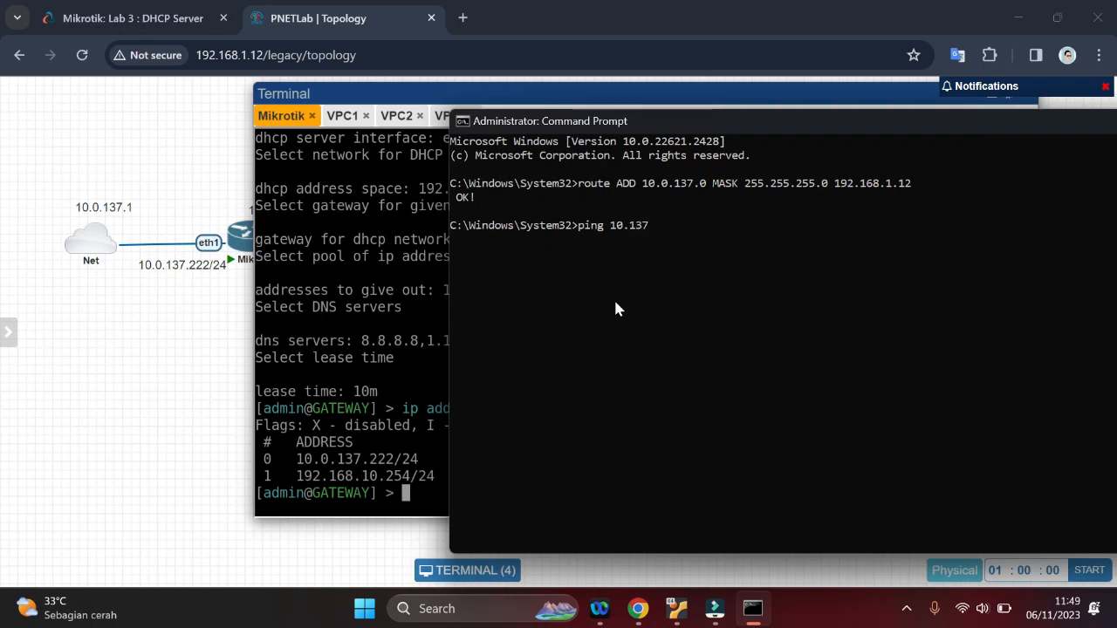
key("BackSpace")
key("BackSpace")
key("BackSpace")
type("0.2")
key("BackSpace")
type("137.222")
key("Return")
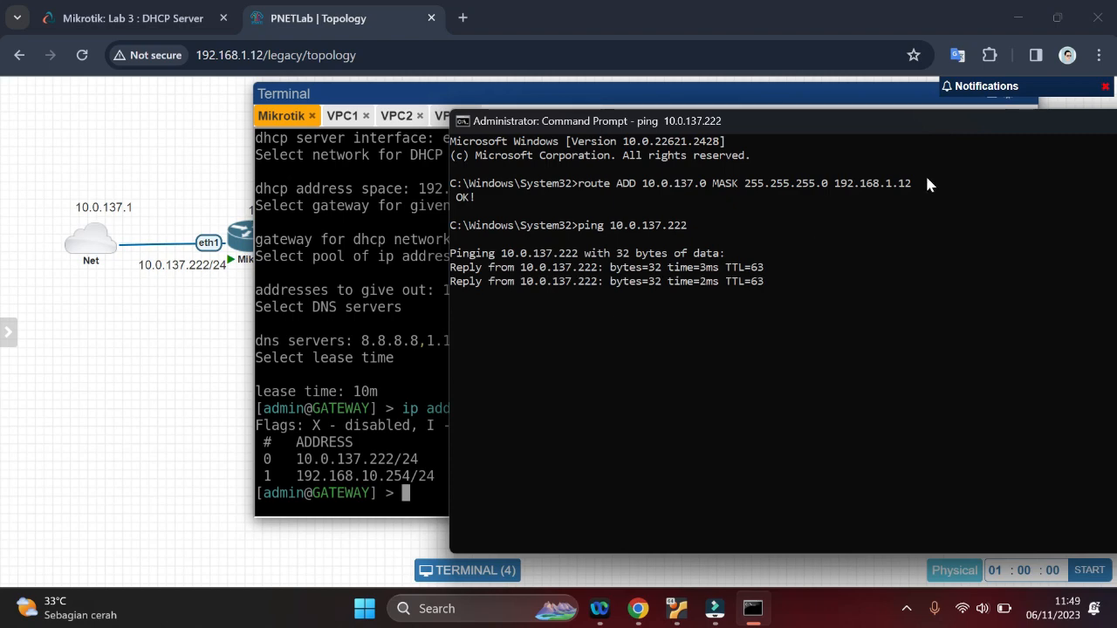
left_click_drag(790, 120, 555, 162)
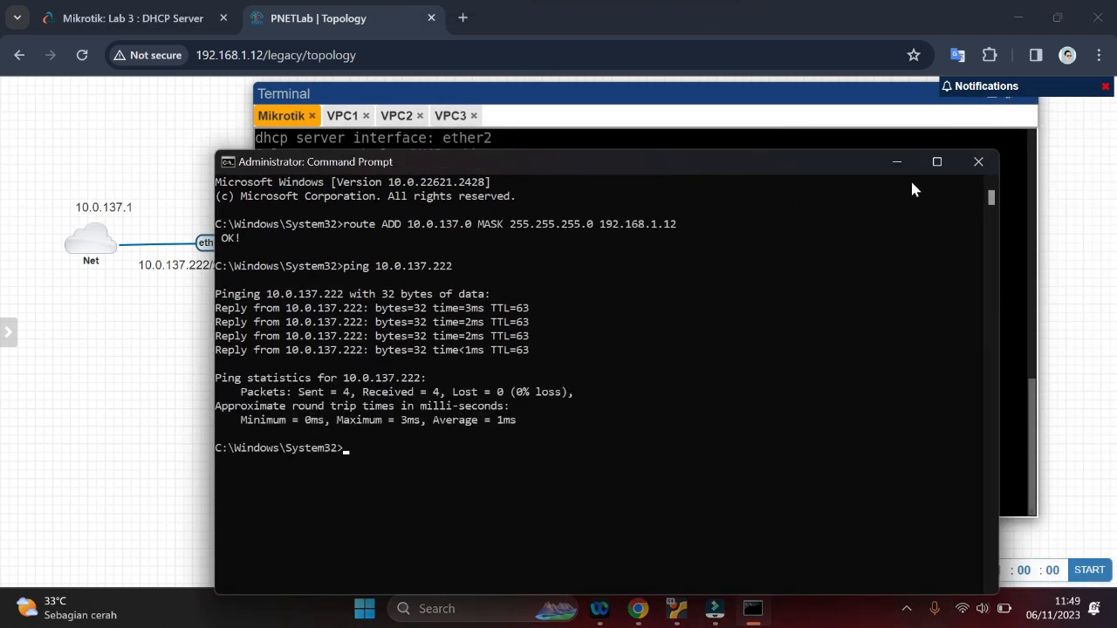
left_click(986, 162)
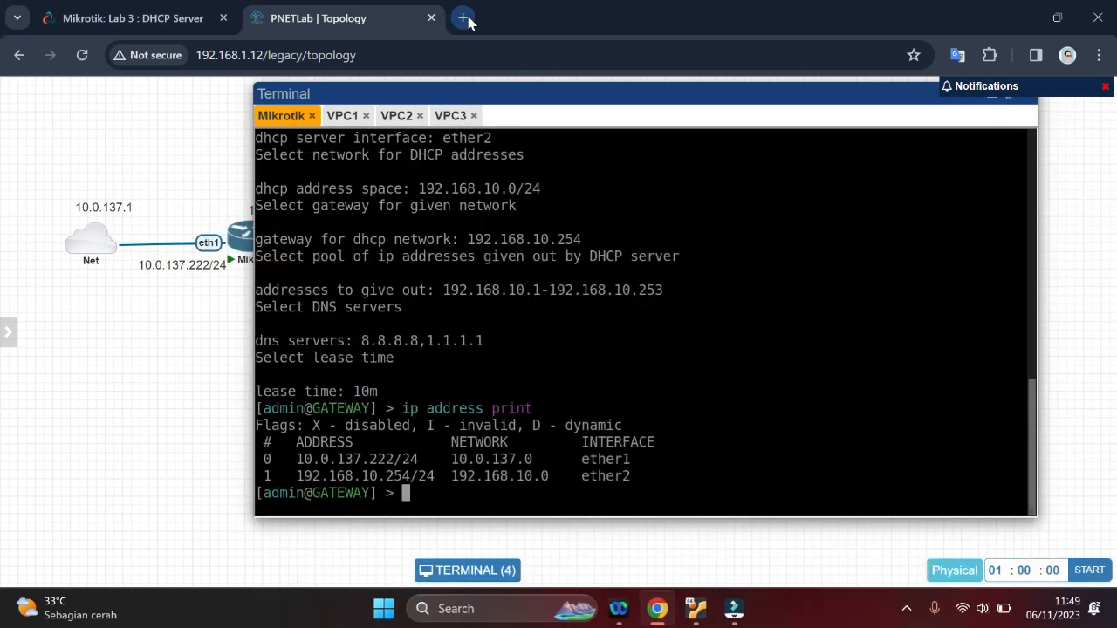
Find winbox64 (2).exe in the browser's download history by searching "winb" and launch WinBox
left_click(464, 18)
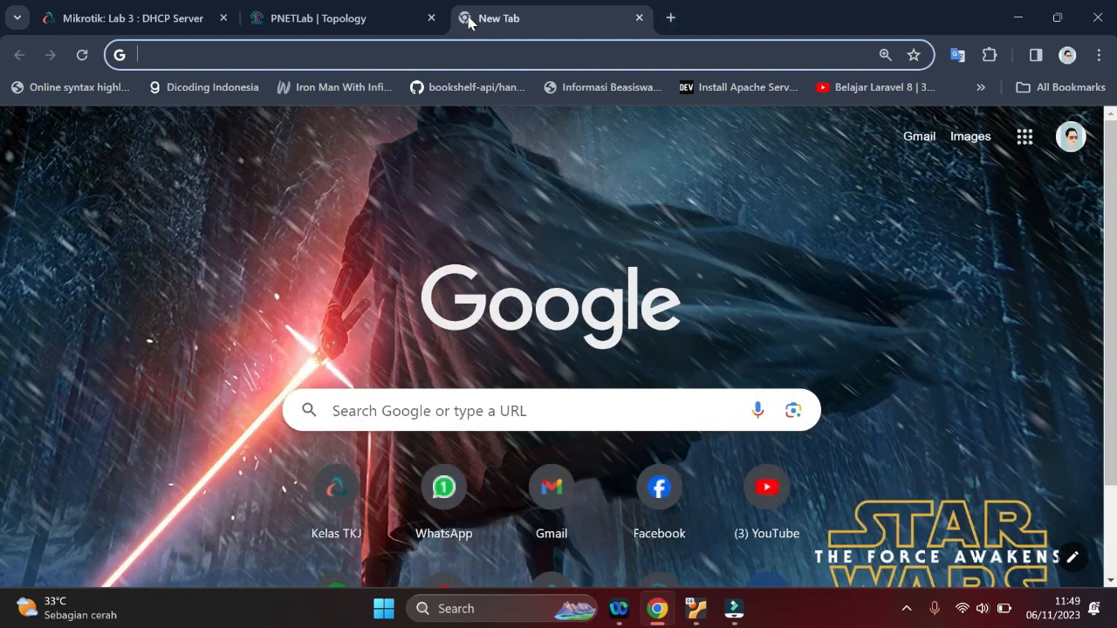
key("ctrl+j")
type("wi")
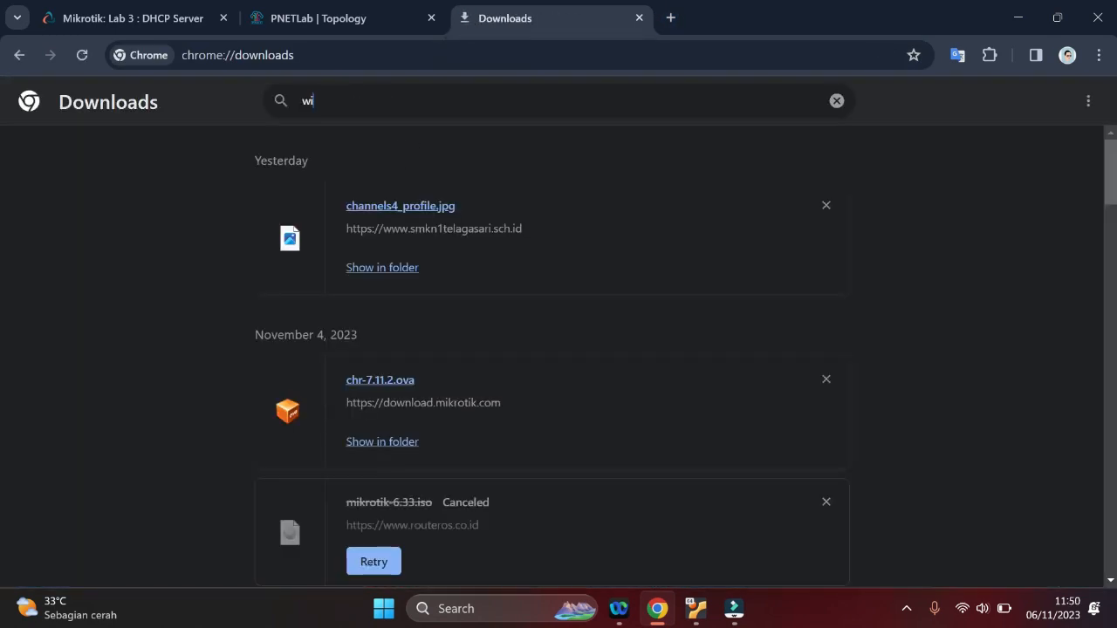
type("nb")
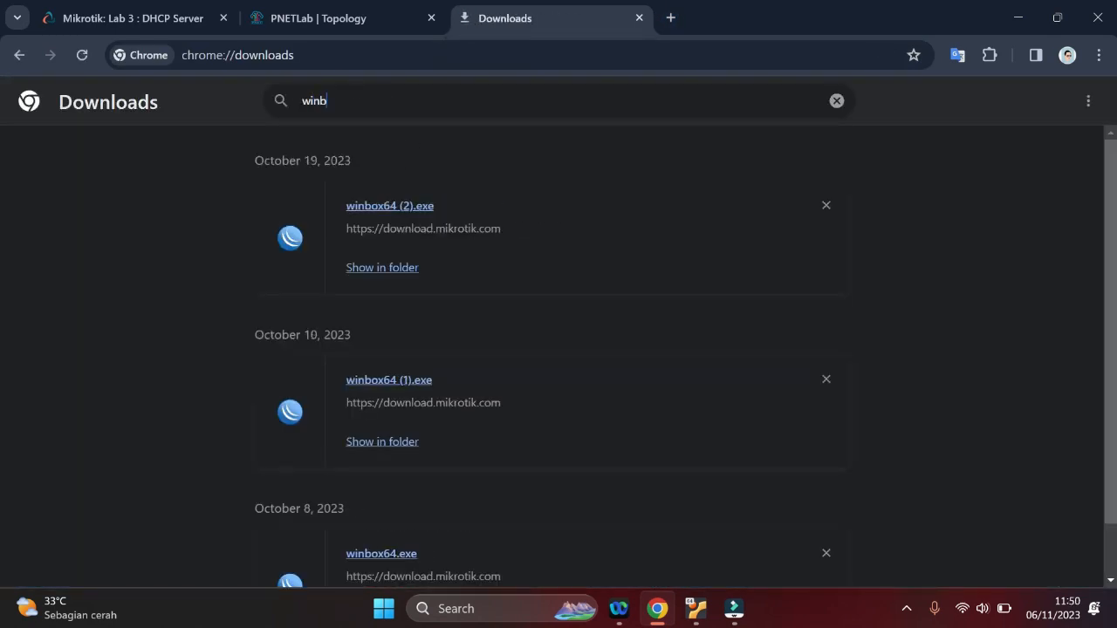
left_click(366, 207)
double_click(393, 12)
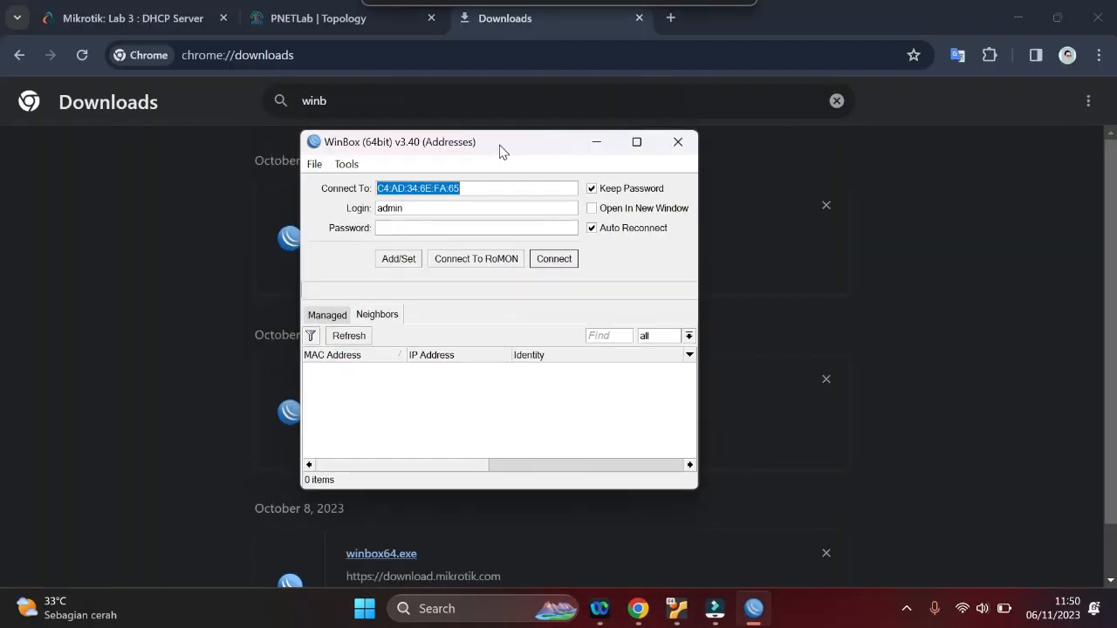
Place WinBox beside the Mikrotik console's address list and connect to 10.0.137.222 as admin with the login password
left_click(347, 8)
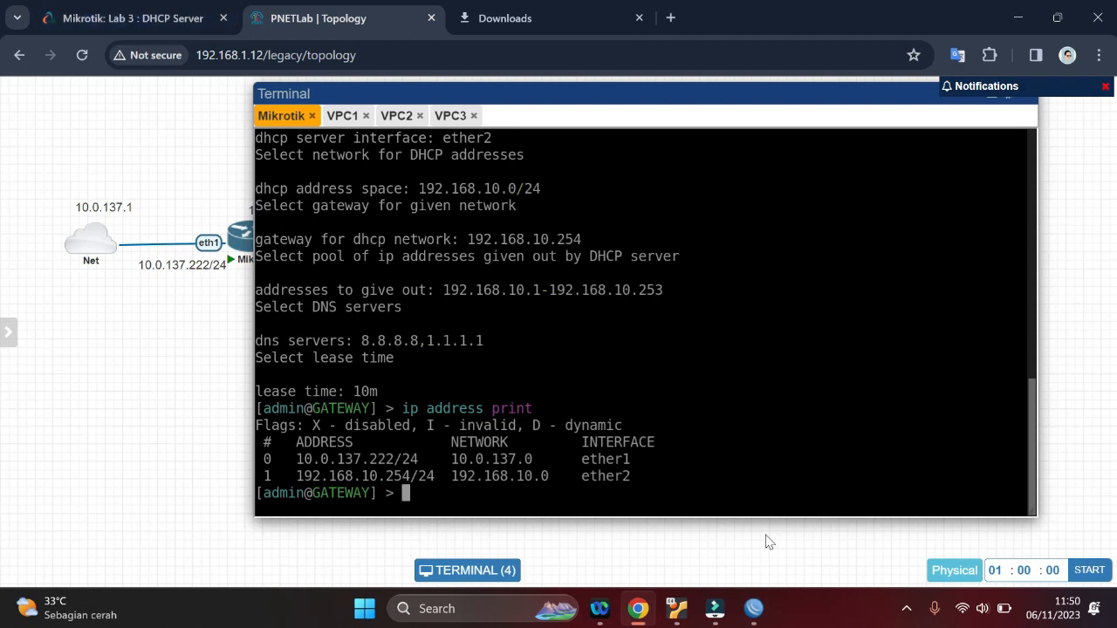
left_click(754, 608)
left_click_drag(488, 145, 827, 135)
type("10")
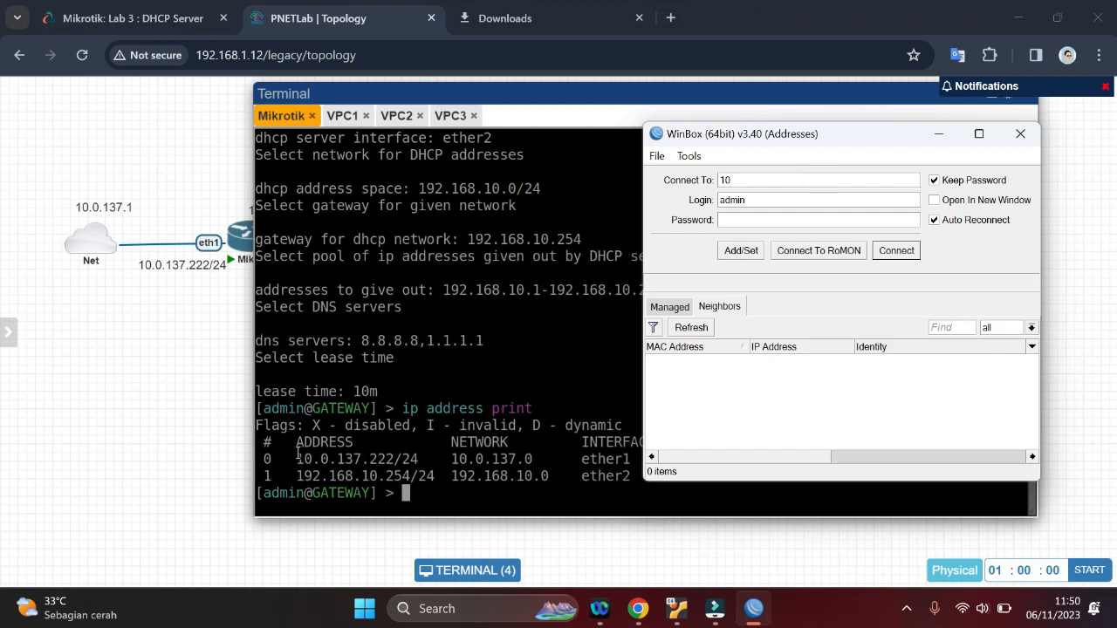
type(".0.137.222******")
left_click(896, 250)
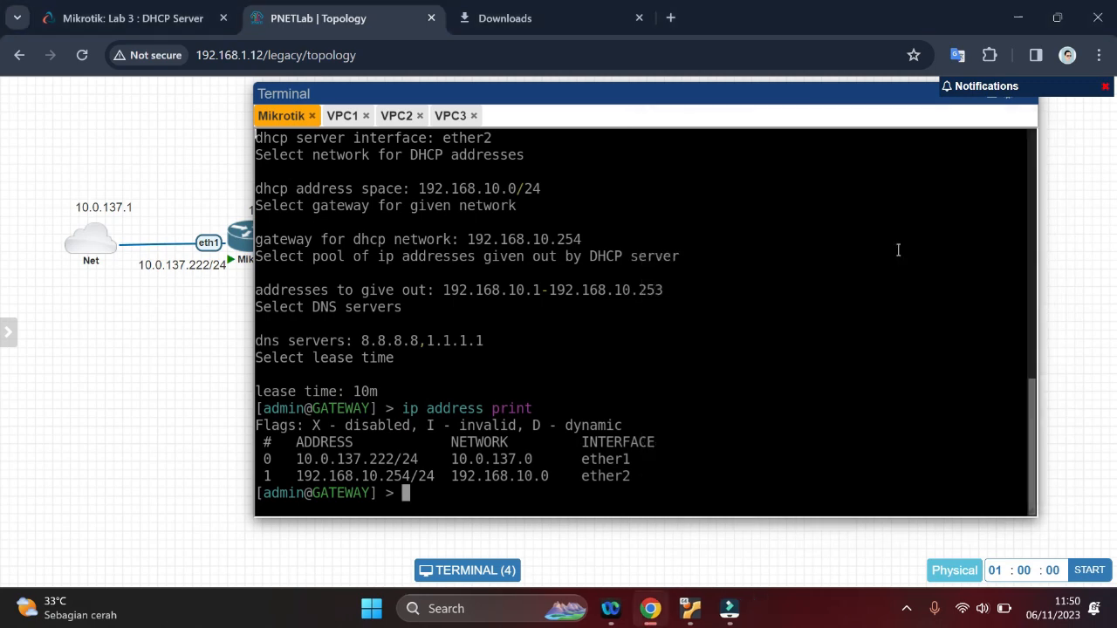
left_click(1045, 142)
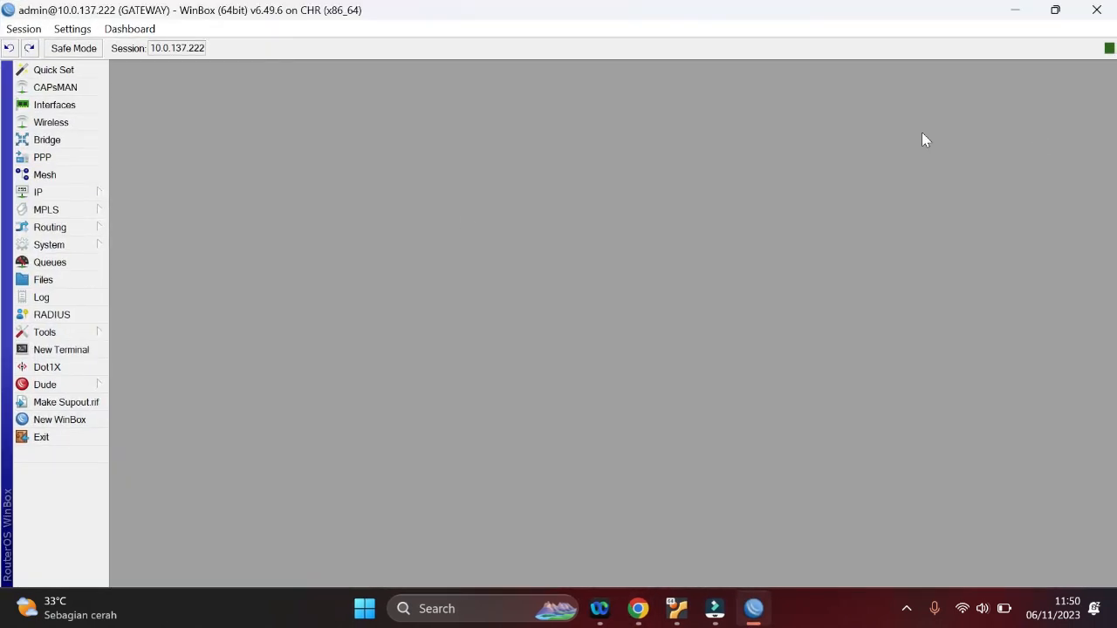
Review the DHCP setup entries in the Mikrotik console and open the router's DHCP server list in WinBox to compare
left_click(634, 617)
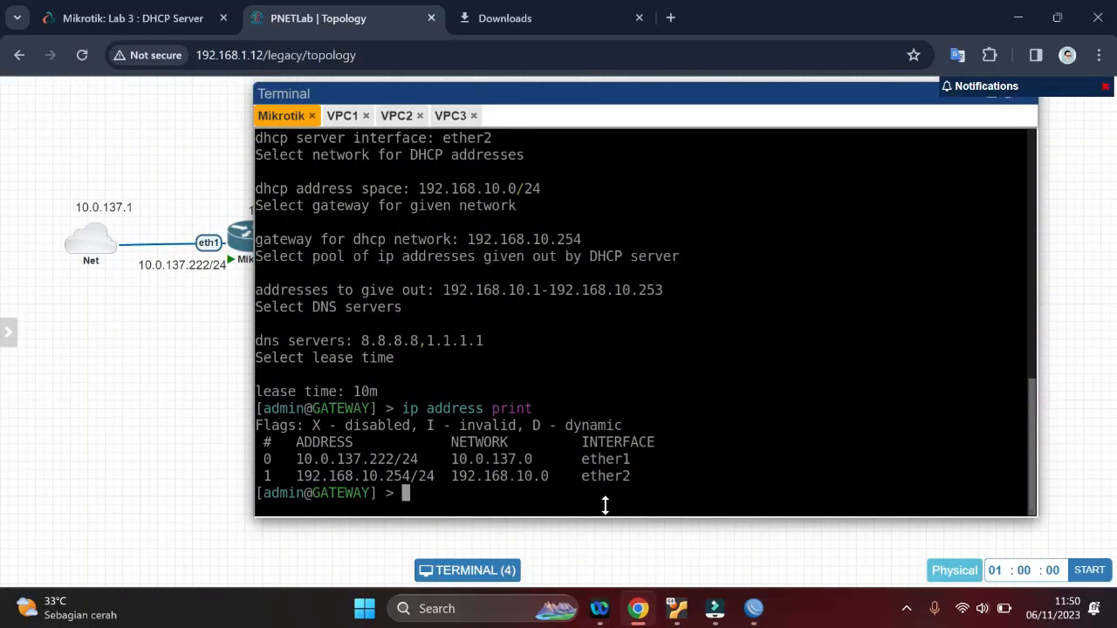
scroll(587, 390, "up", 1)
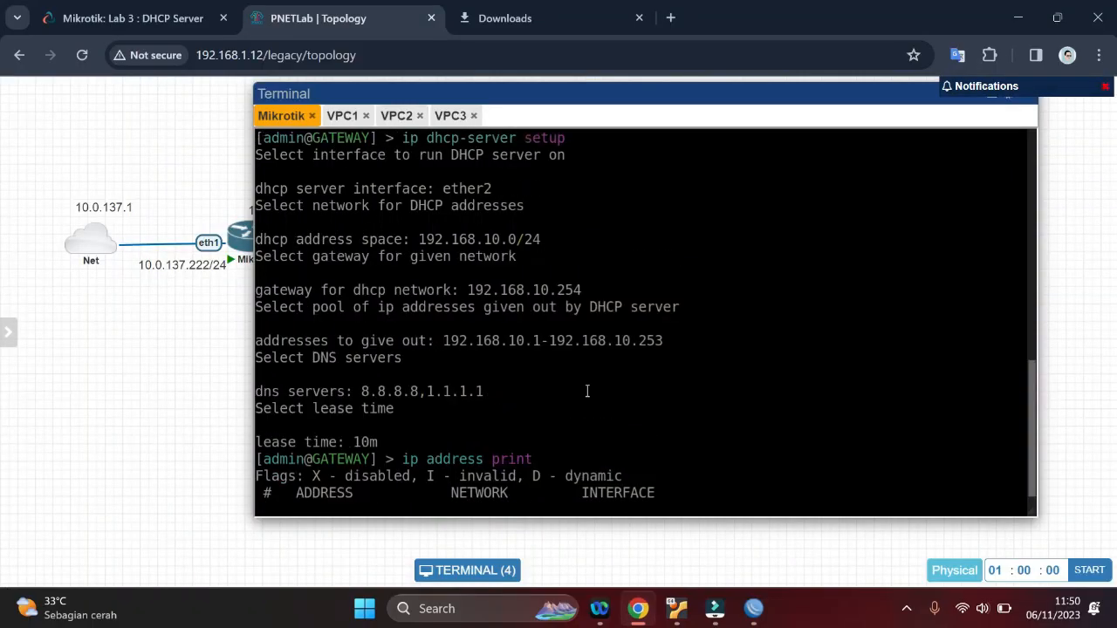
scroll(587, 391, "up", 1)
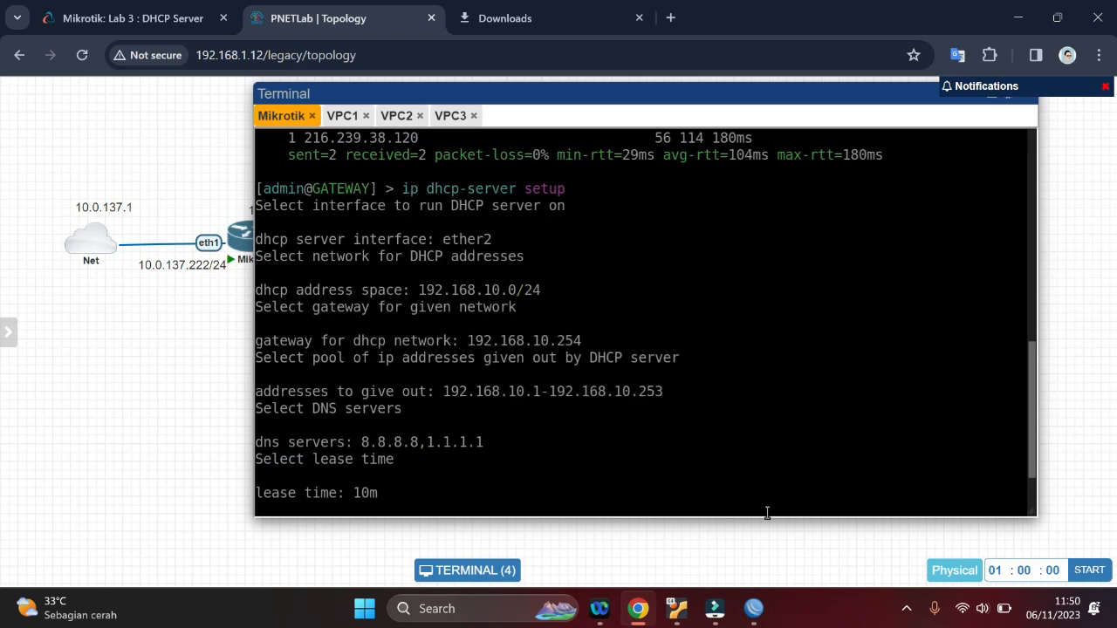
left_click(753, 608)
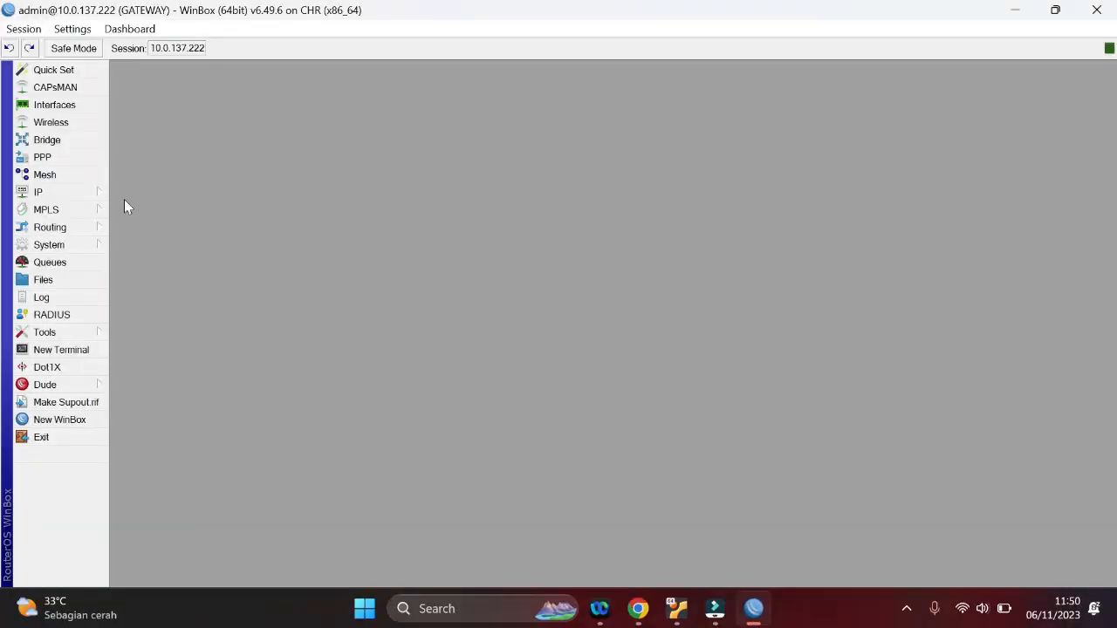
left_click(69, 191)
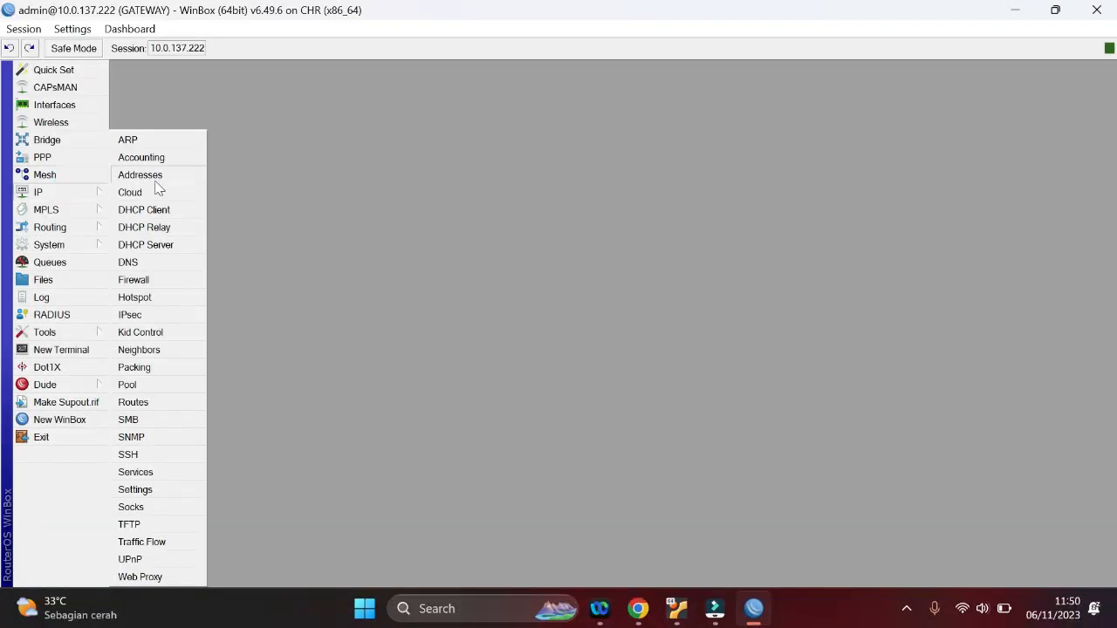
left_click(169, 245)
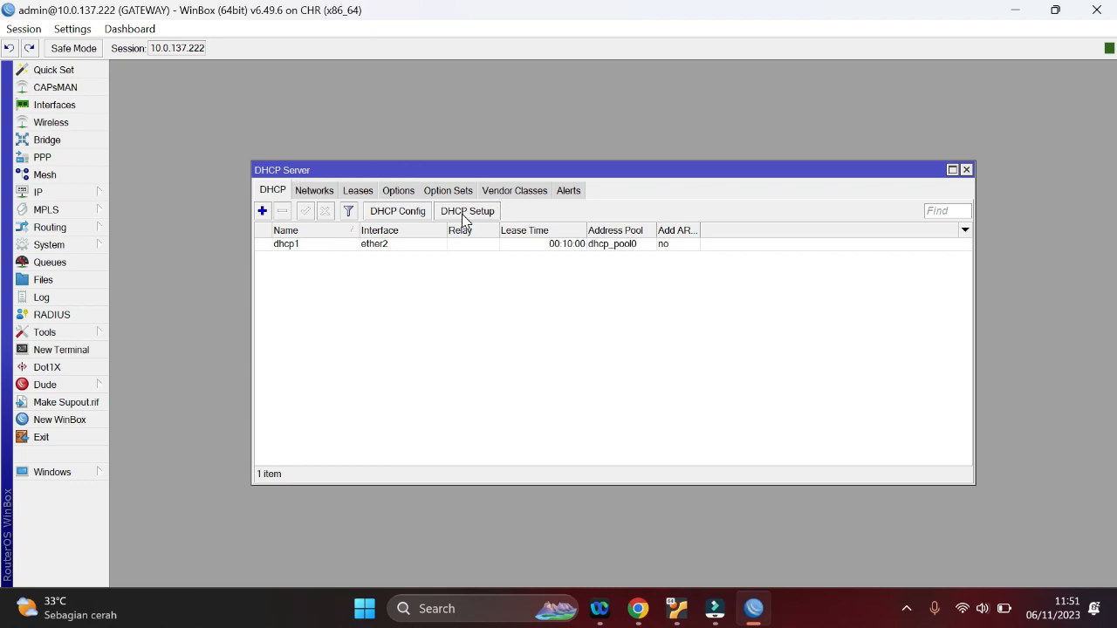
left_click(638, 608)
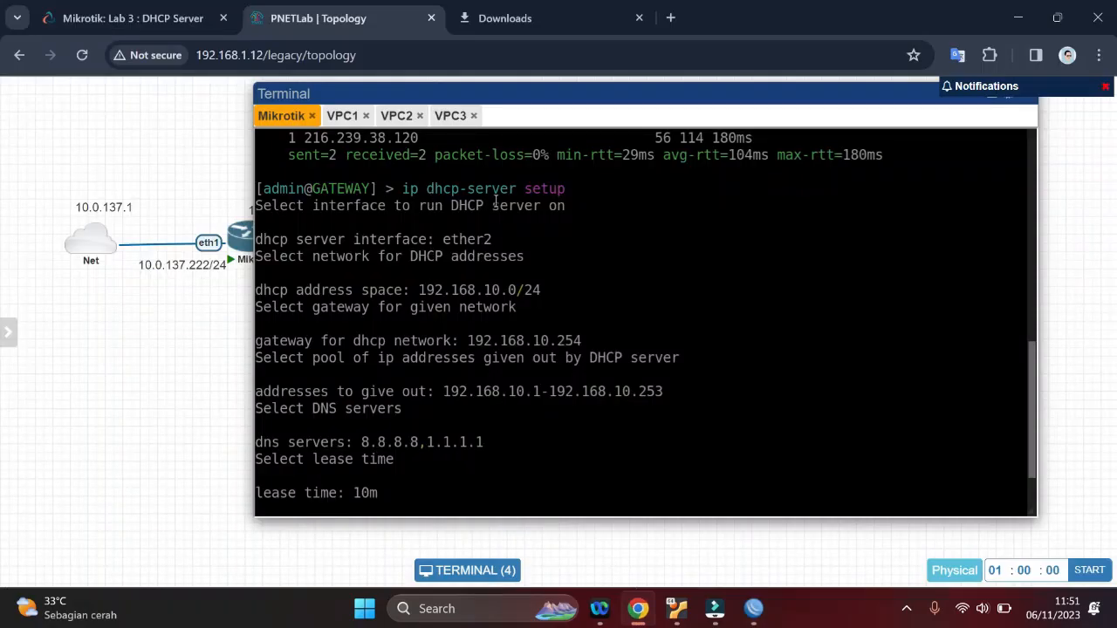
mouse_move(752, 604)
left_click(688, 515)
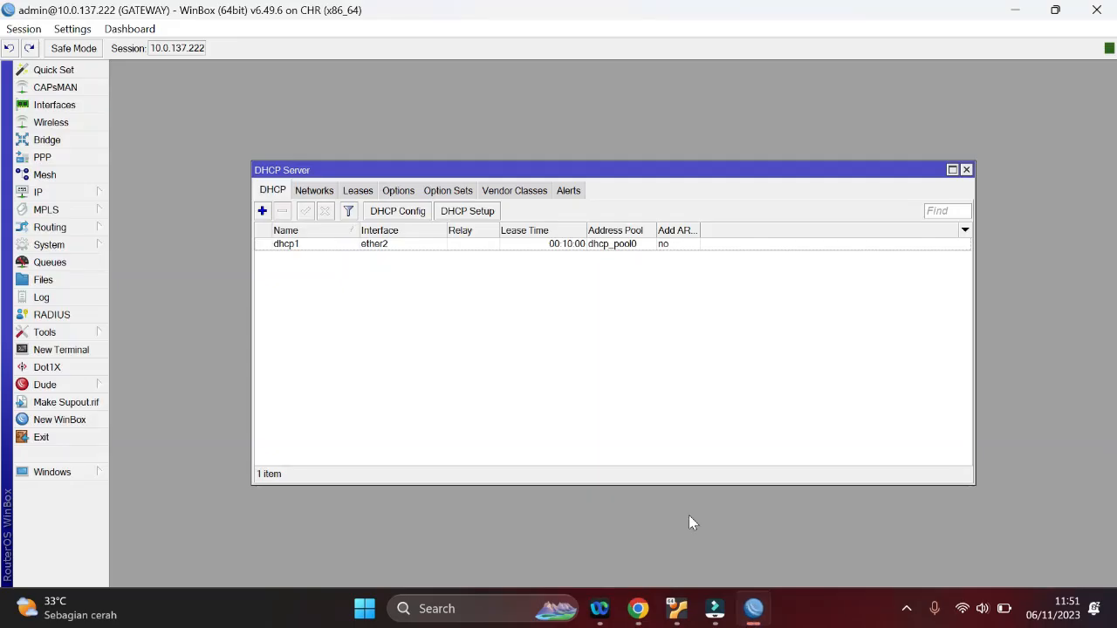
Try the DHCP Setup wizard on ether2 with address space 192.168.10.0/24, gateway 192.168.10.254 and no DHCP relay
left_click(455, 214)
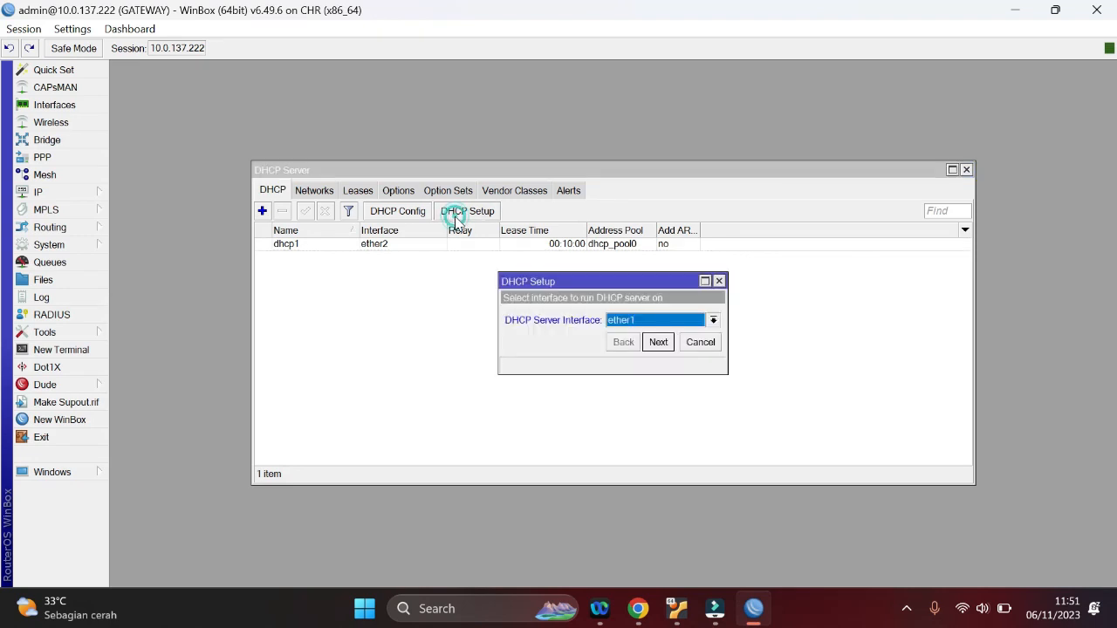
left_click(714, 320)
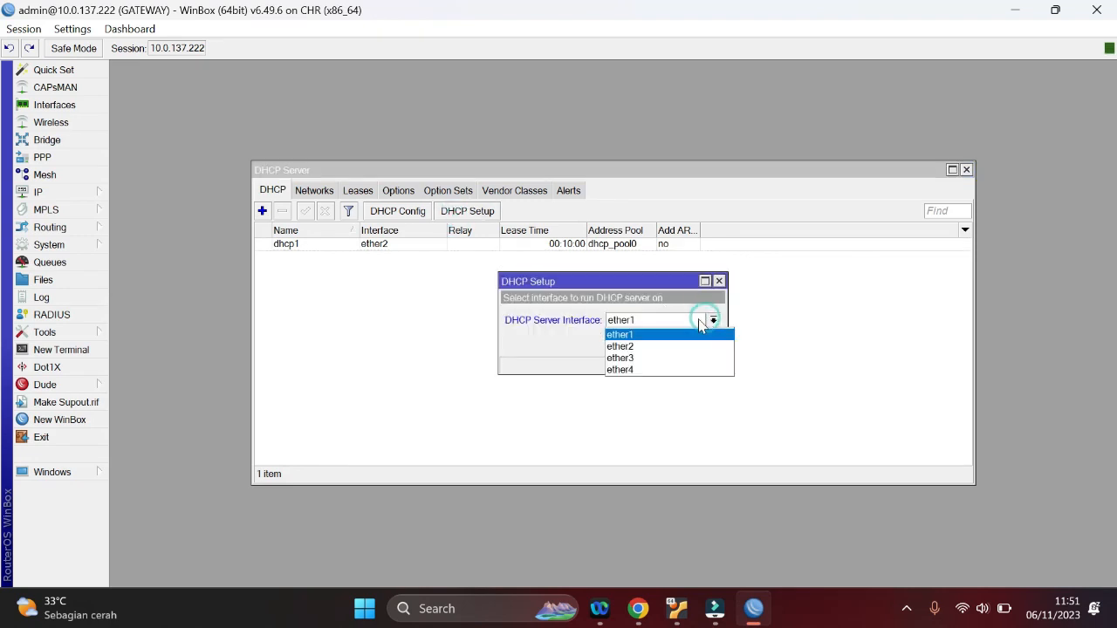
left_click(644, 347)
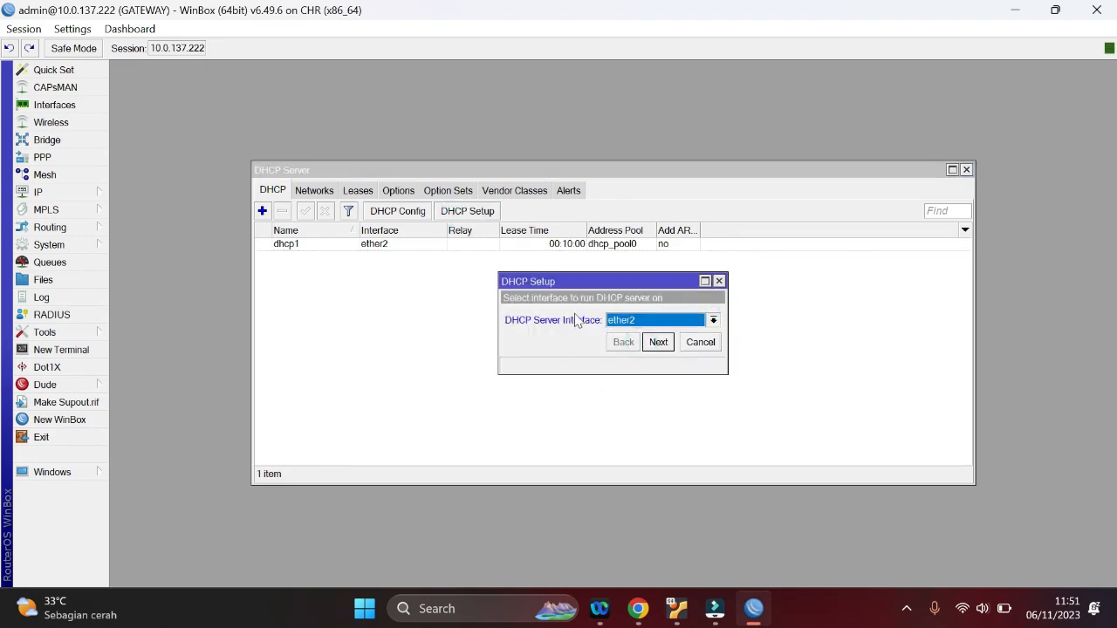
left_click(658, 342)
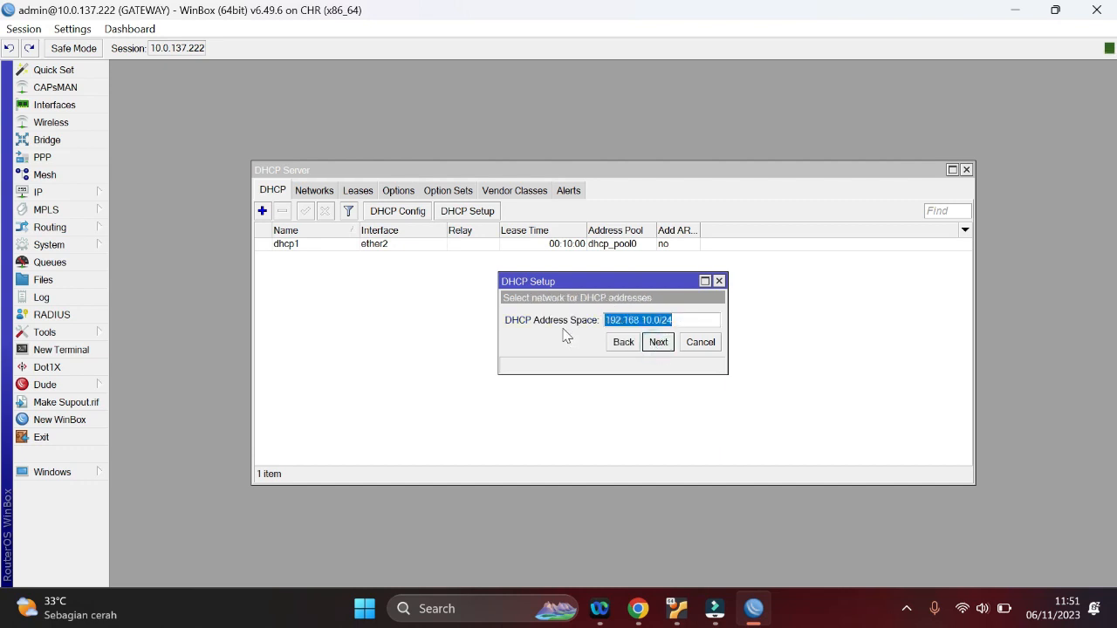
left_click(659, 342)
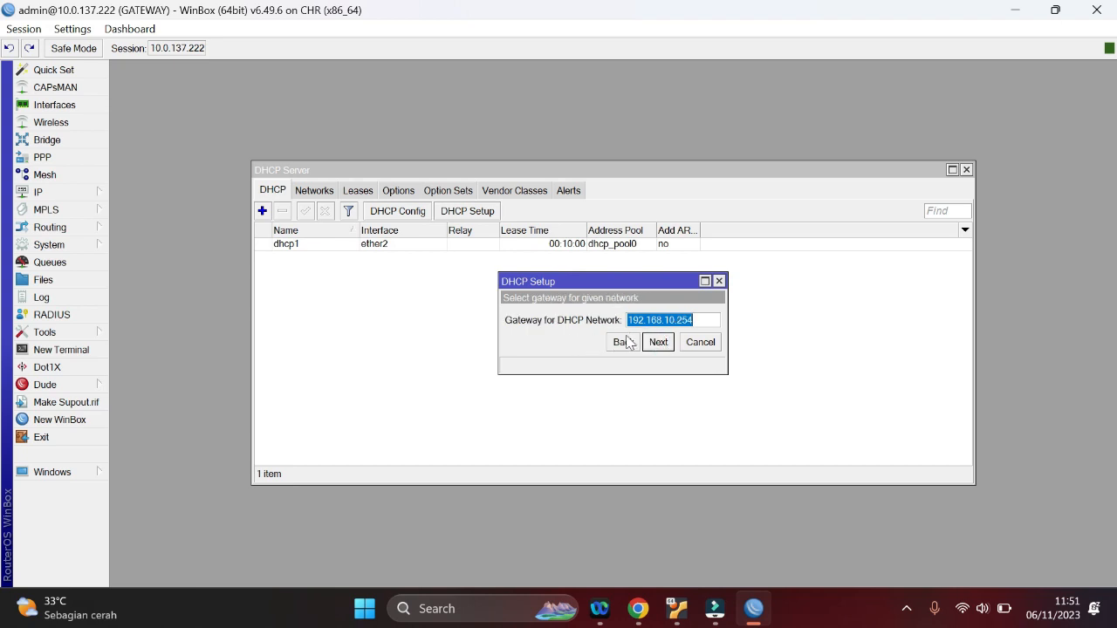
left_click(658, 342)
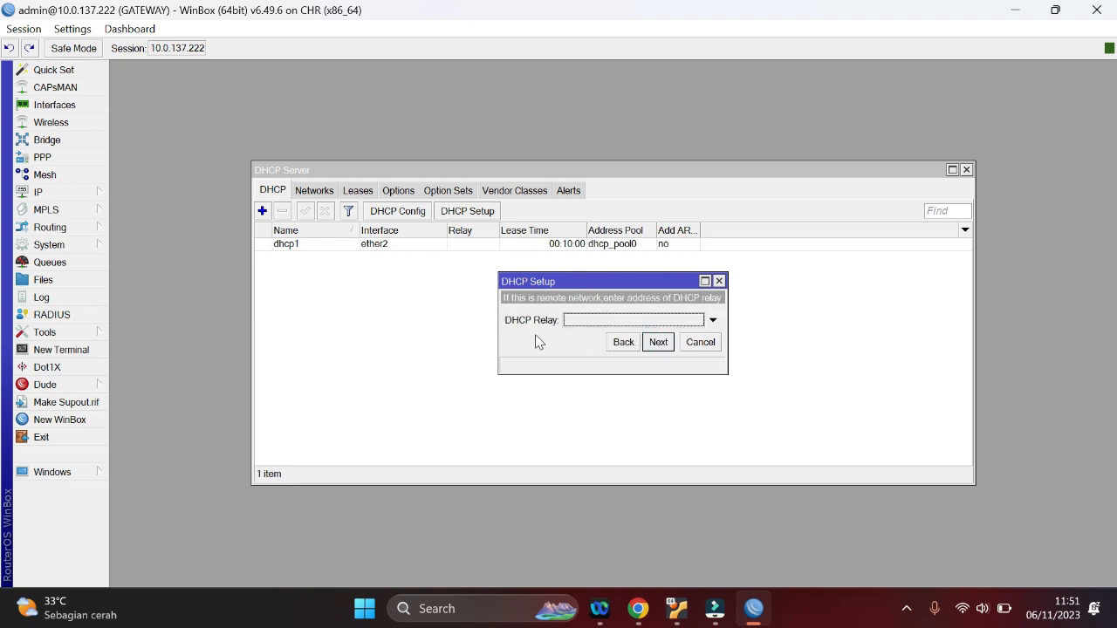
left_click(657, 342)
left_click(664, 317)
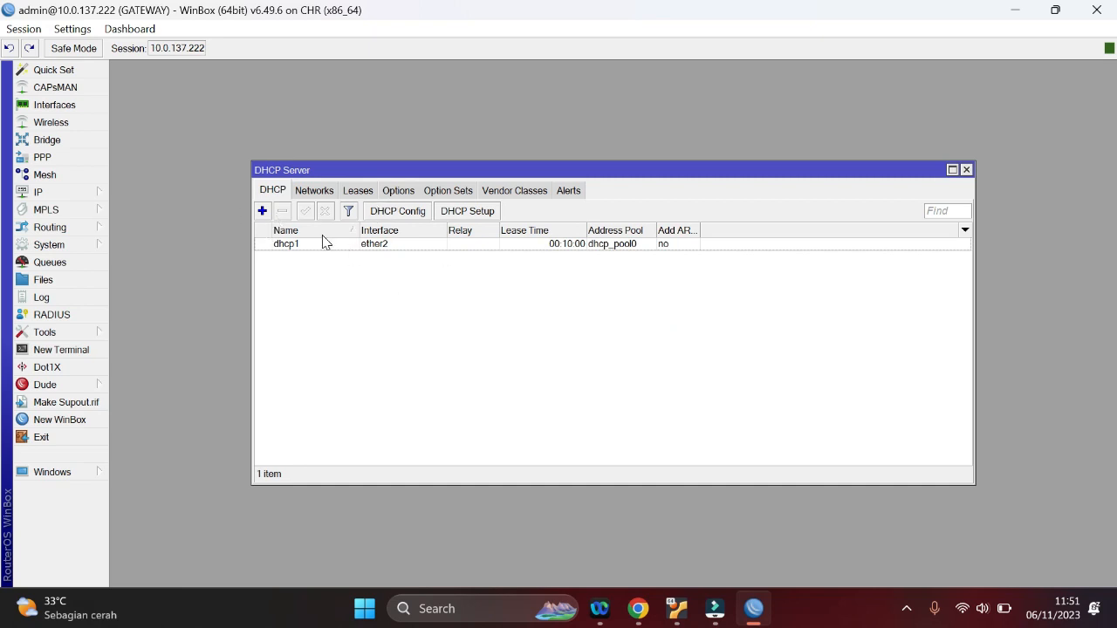
Add the IP address 192.168.30.1/24 to interface ether3 in the router's address list, and close the list
left_click(75, 193)
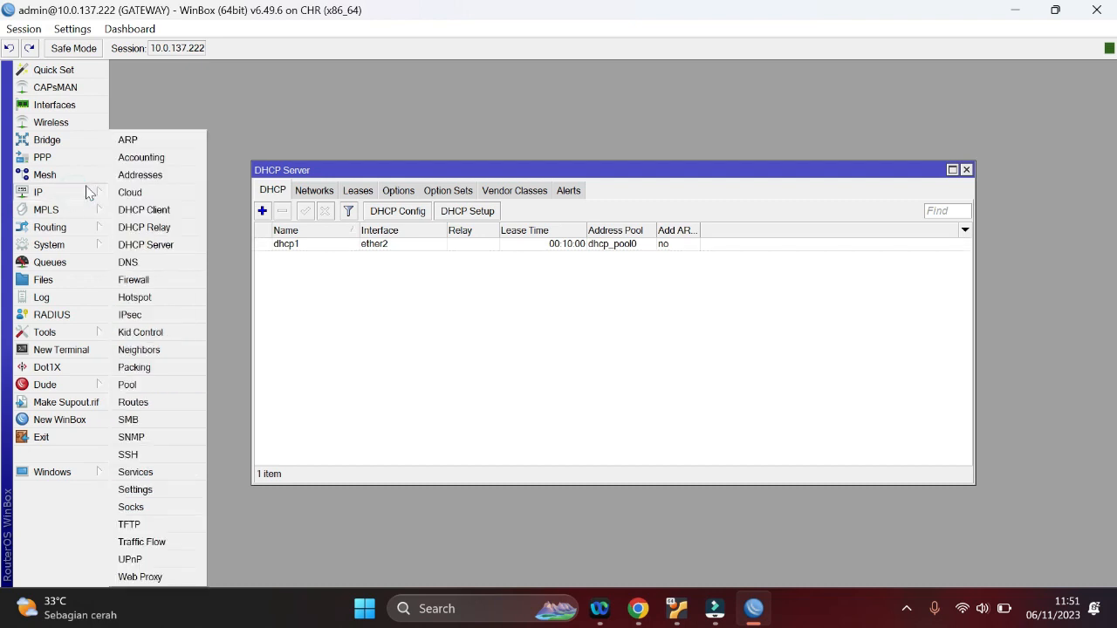
left_click(137, 178)
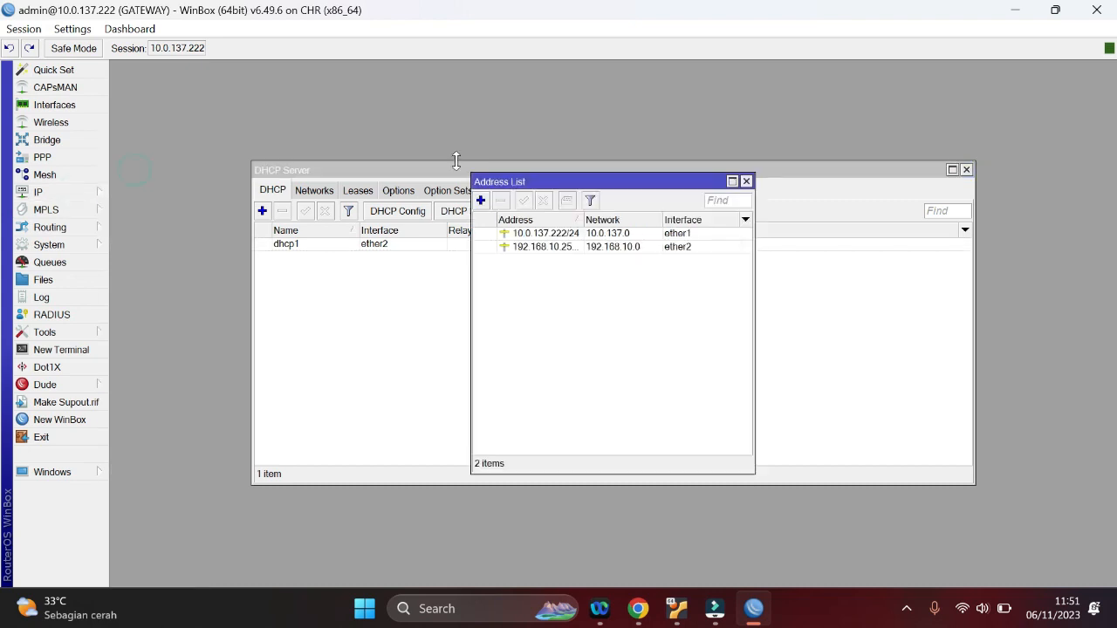
left_click(479, 201)
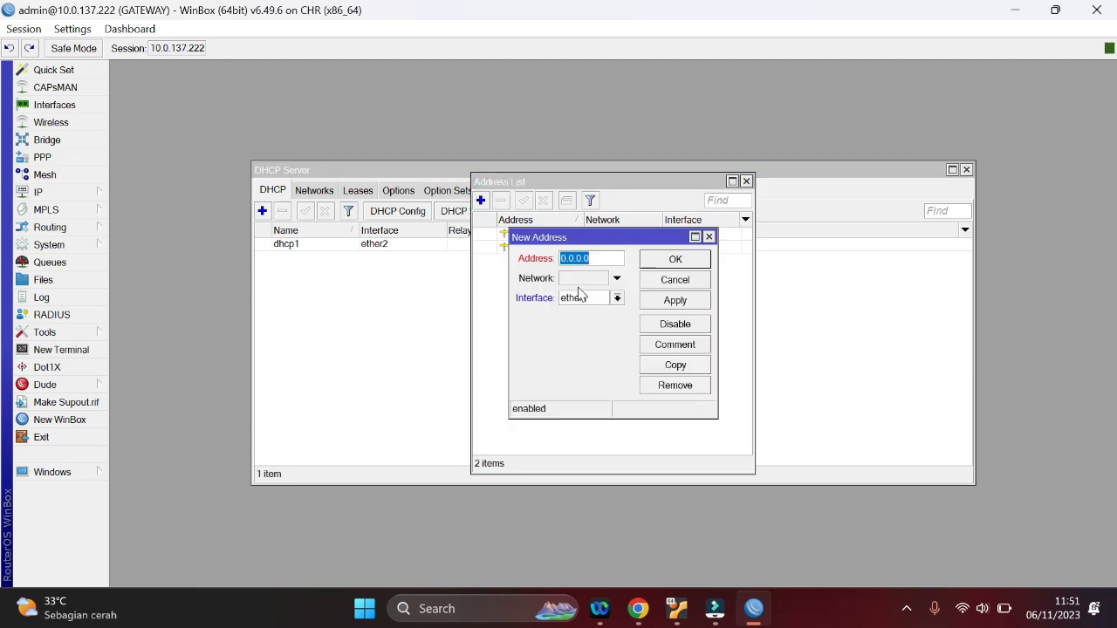
type("1")
type("92.168.30.1/24")
left_click(617, 298)
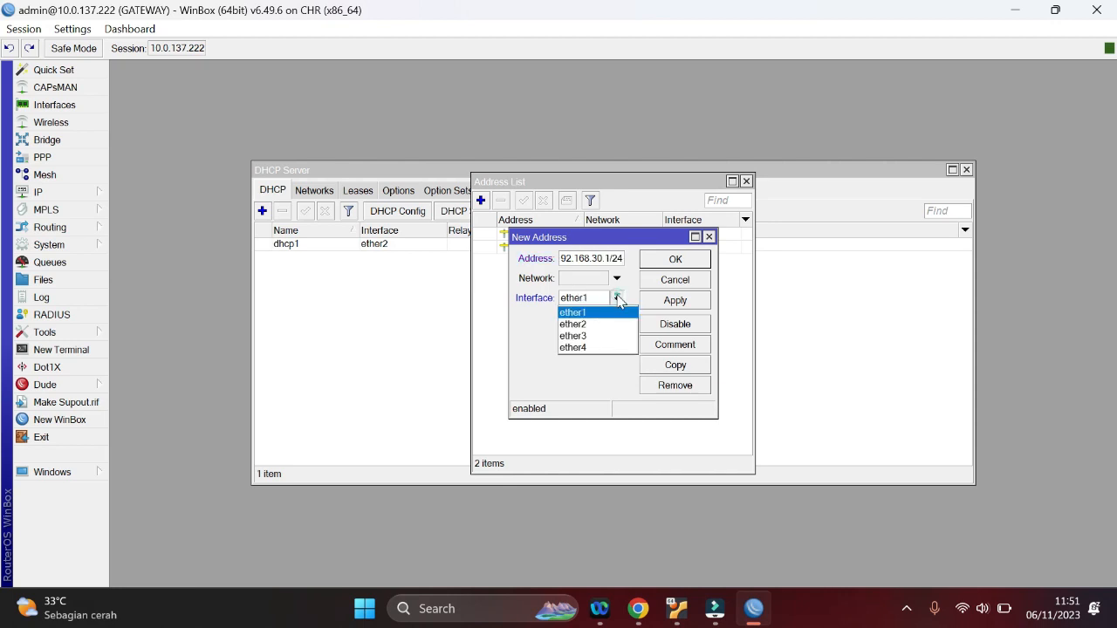
left_click(591, 336)
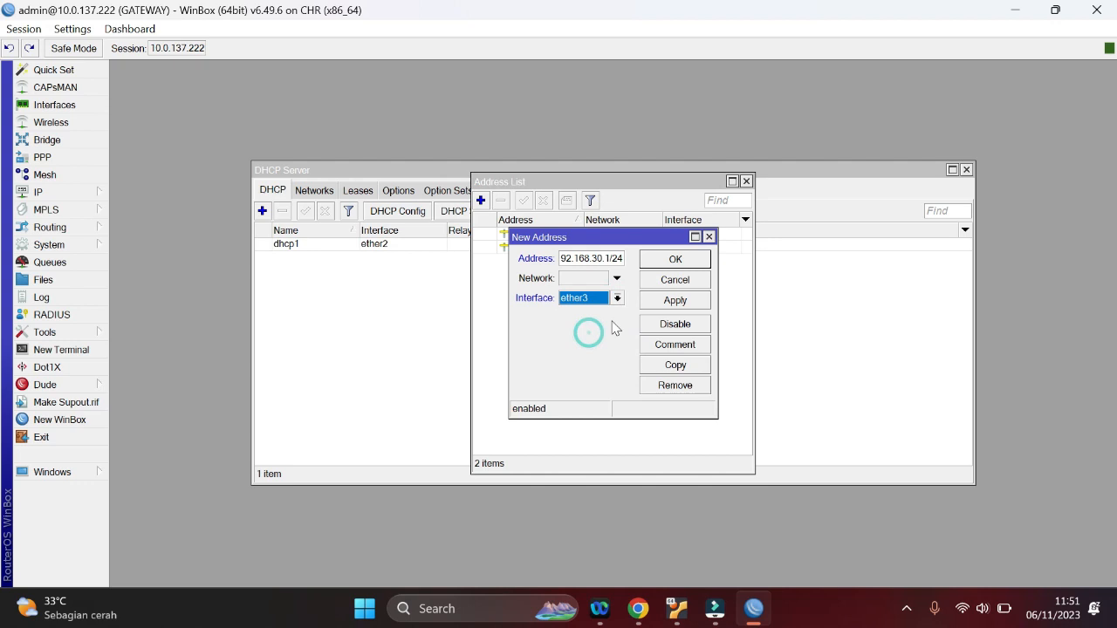
left_click(677, 300)
left_click(715, 259)
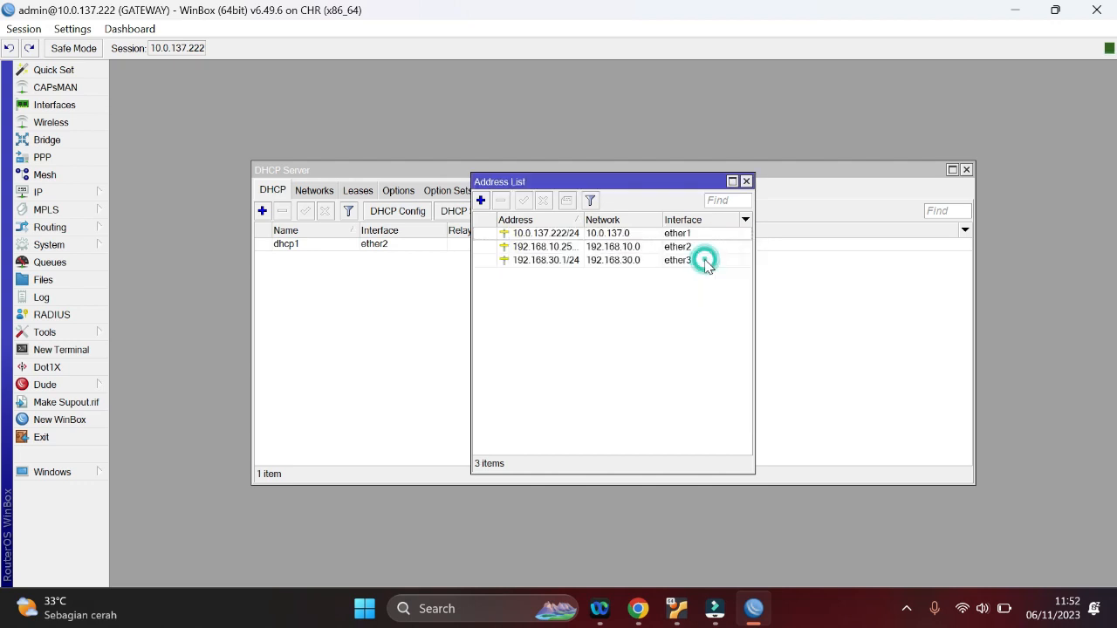
left_click(745, 182)
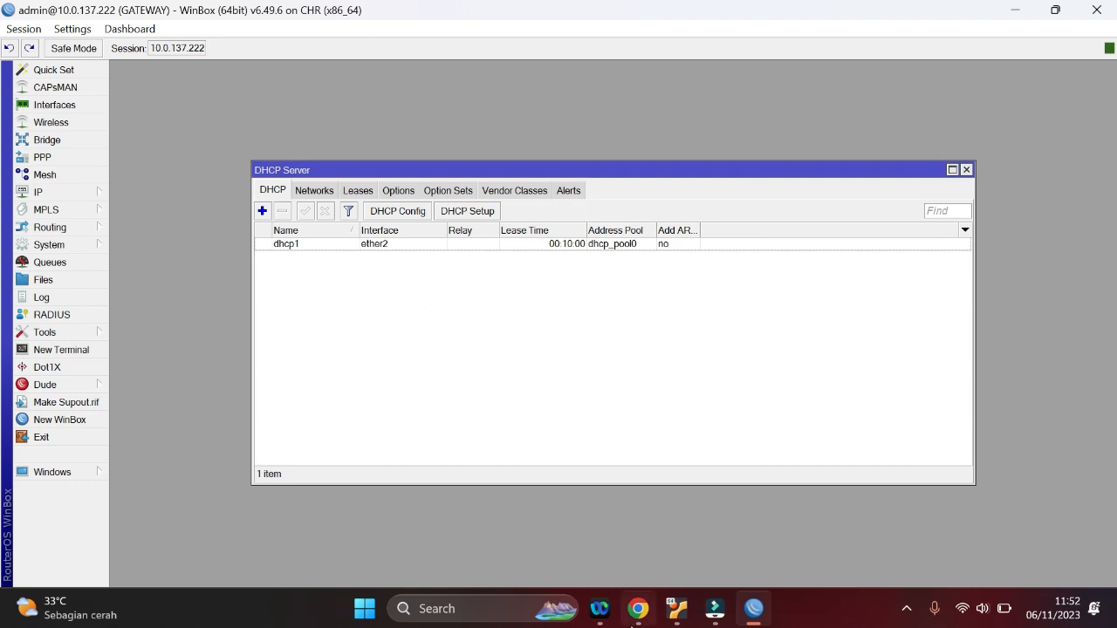
Glance at the Mikrotik console, reopen the address list in WinBox and widen its Address column to read full addresses
left_click(638, 608)
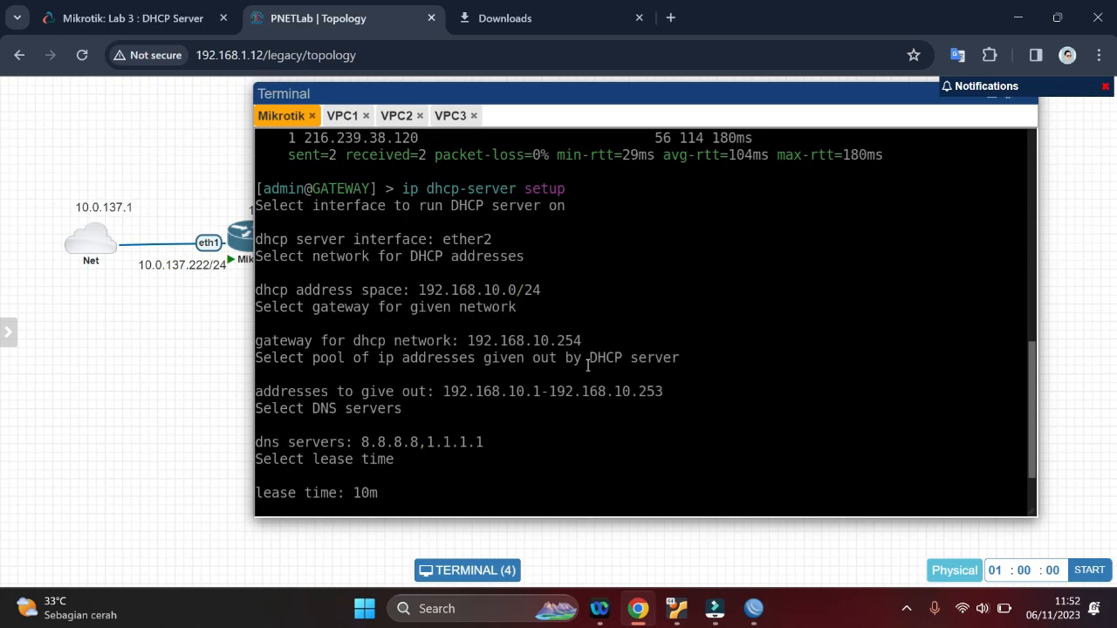
left_click(753, 608)
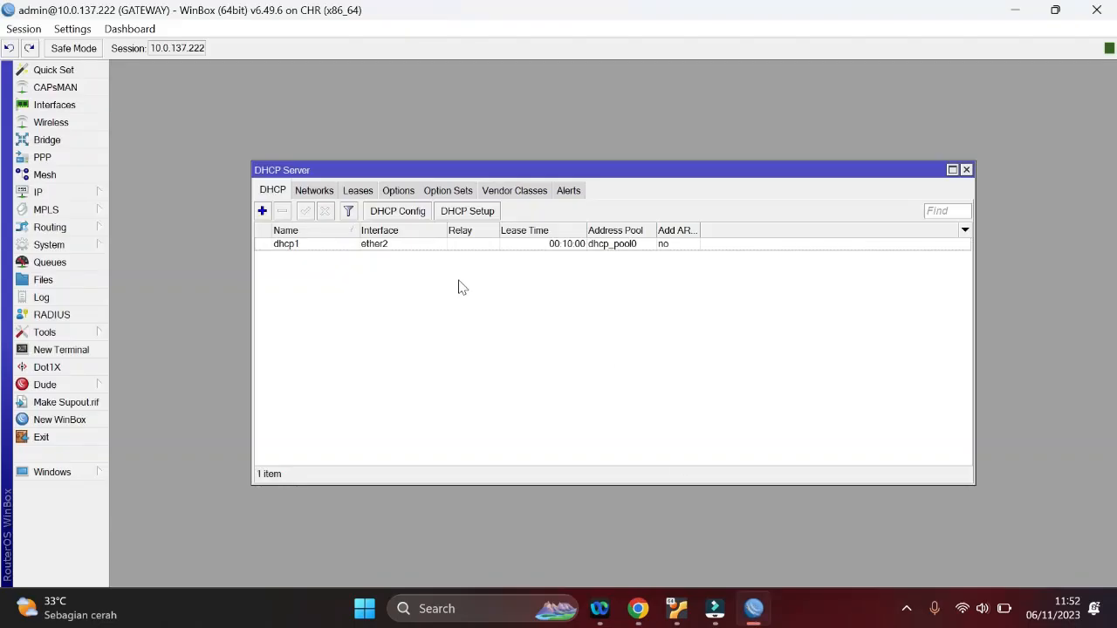
left_click(78, 192)
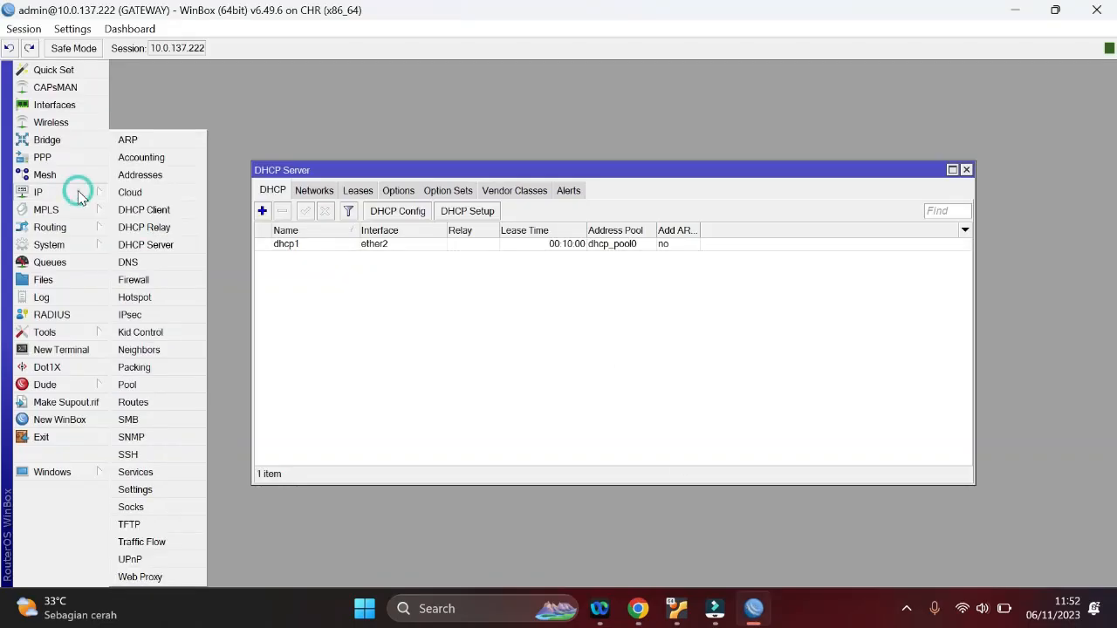
left_click(131, 179)
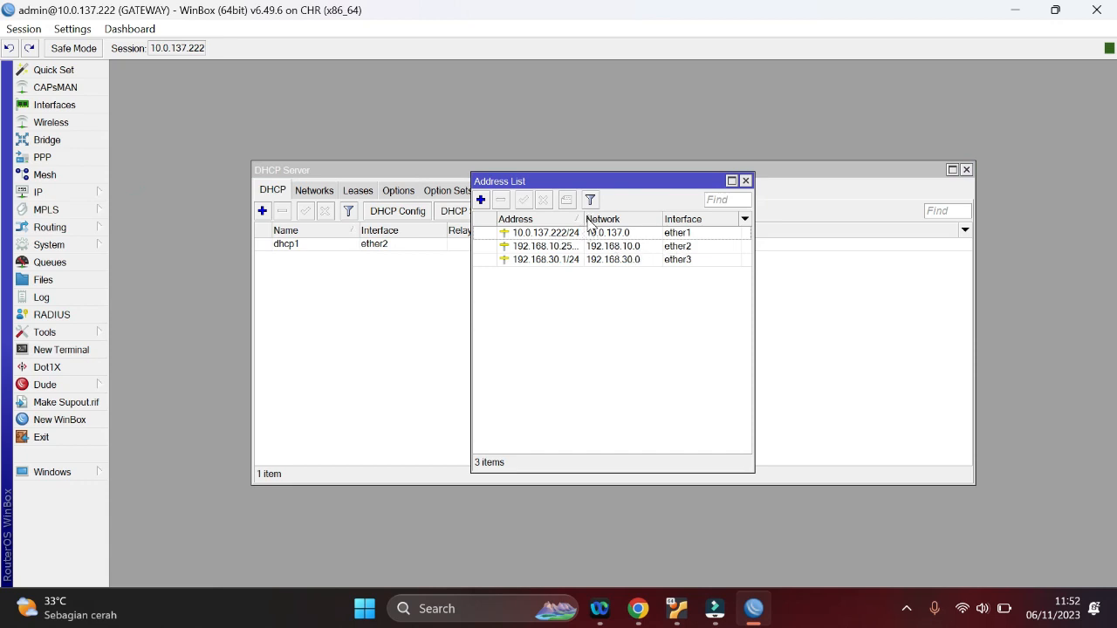
left_click_drag(583, 219, 614, 219)
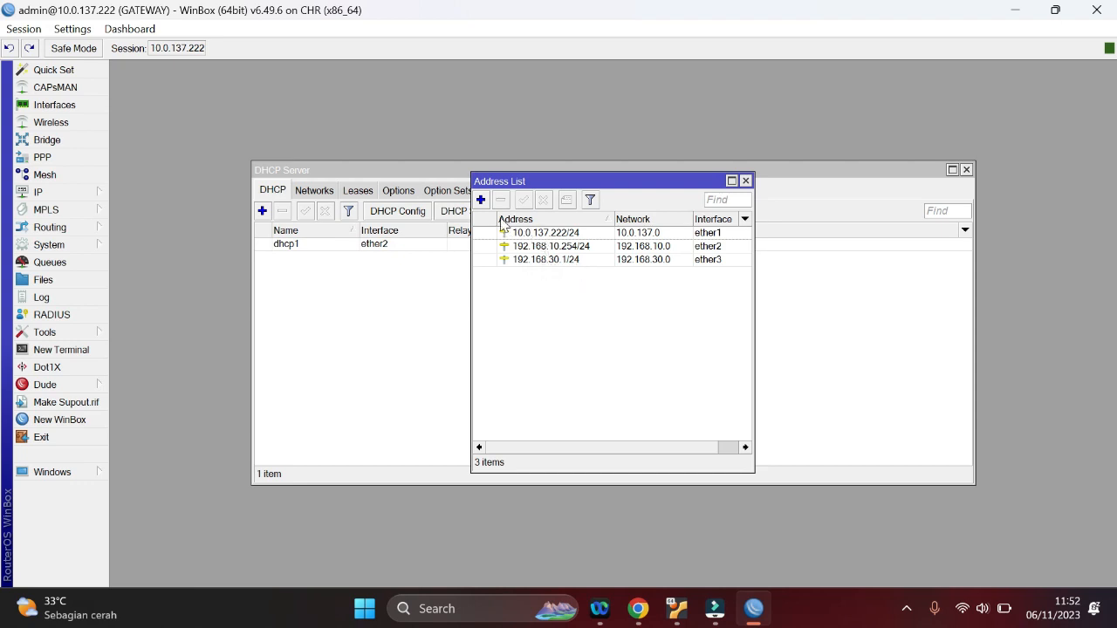
mouse_move(532, 262)
left_click(74, 192)
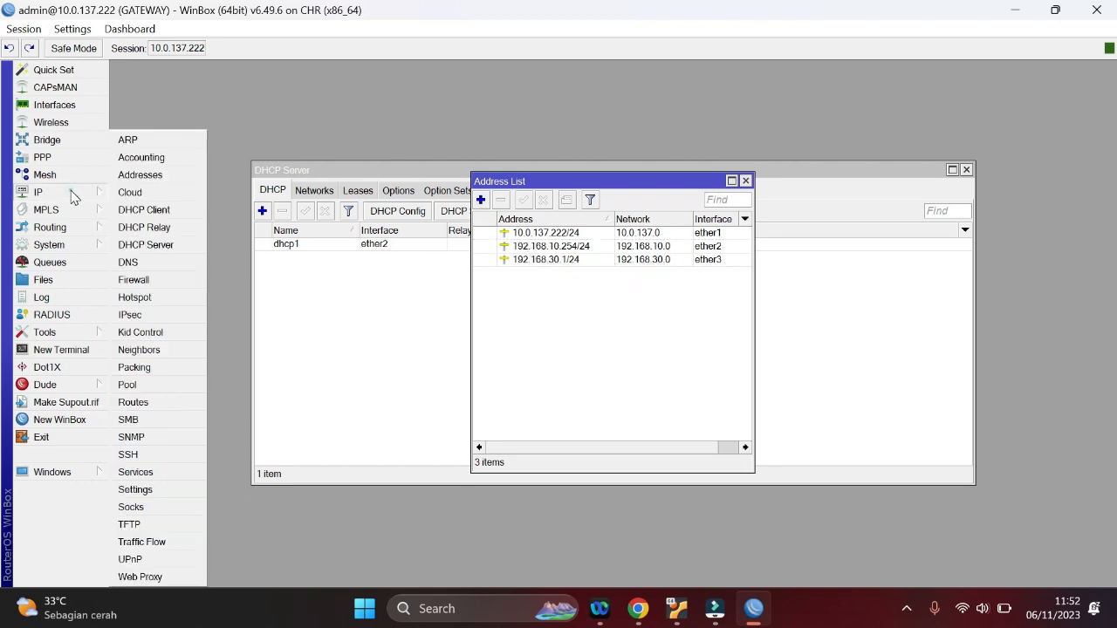
left_click(132, 178)
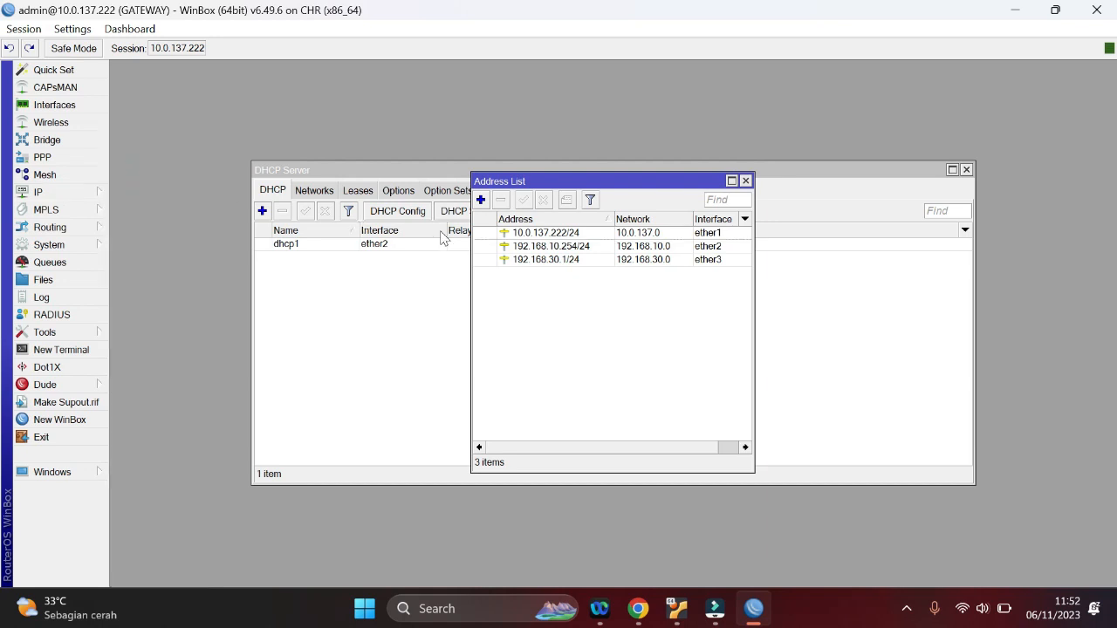
left_click(481, 200)
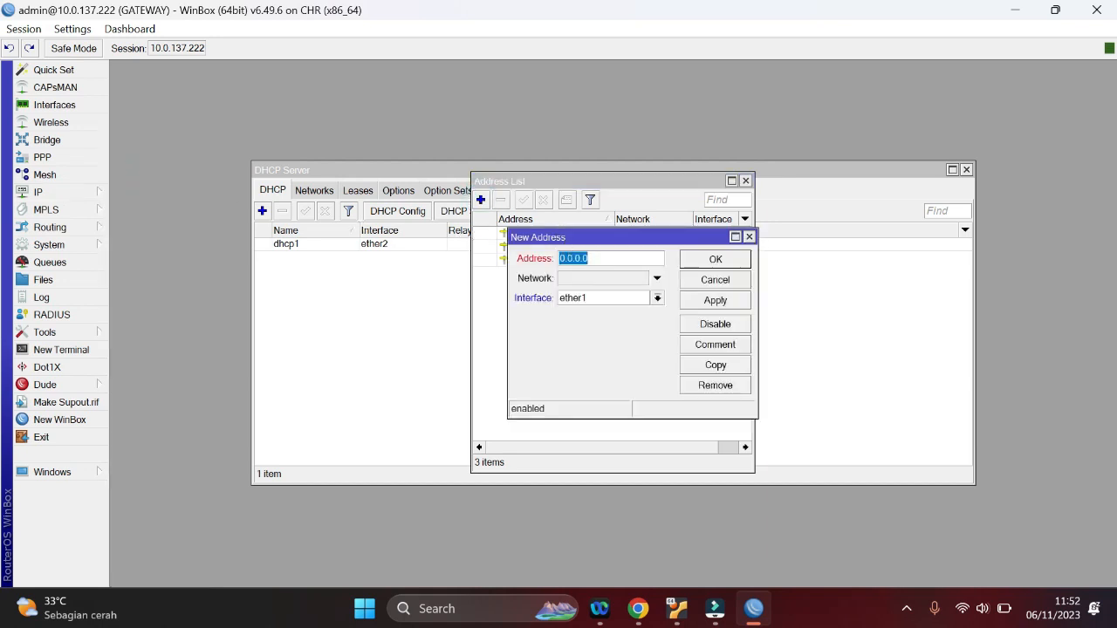
left_click(657, 298)
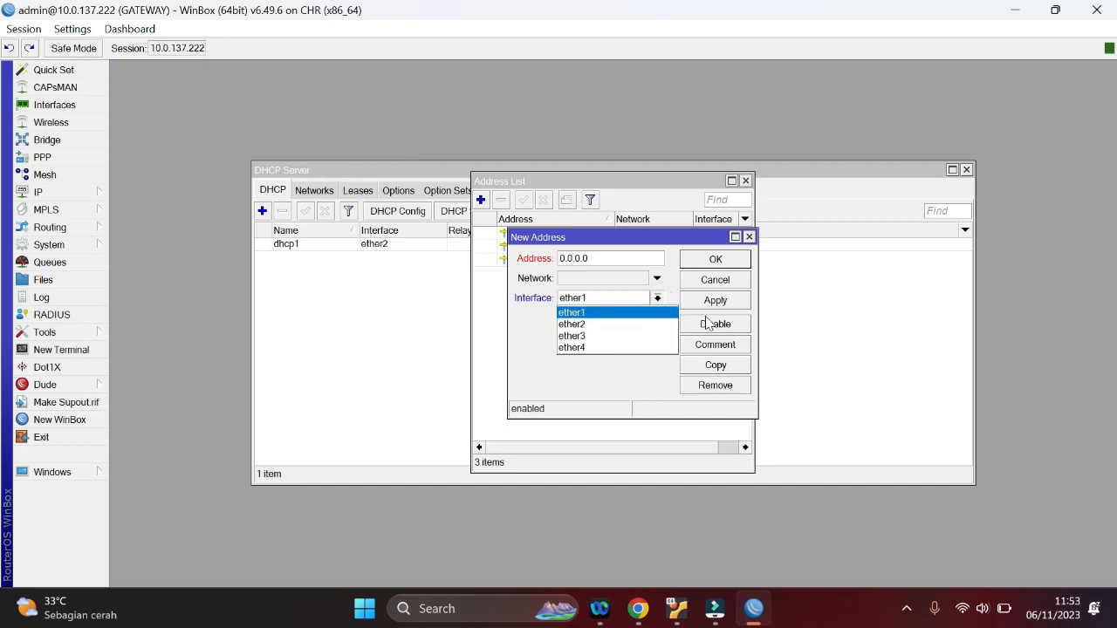
left_click(752, 238)
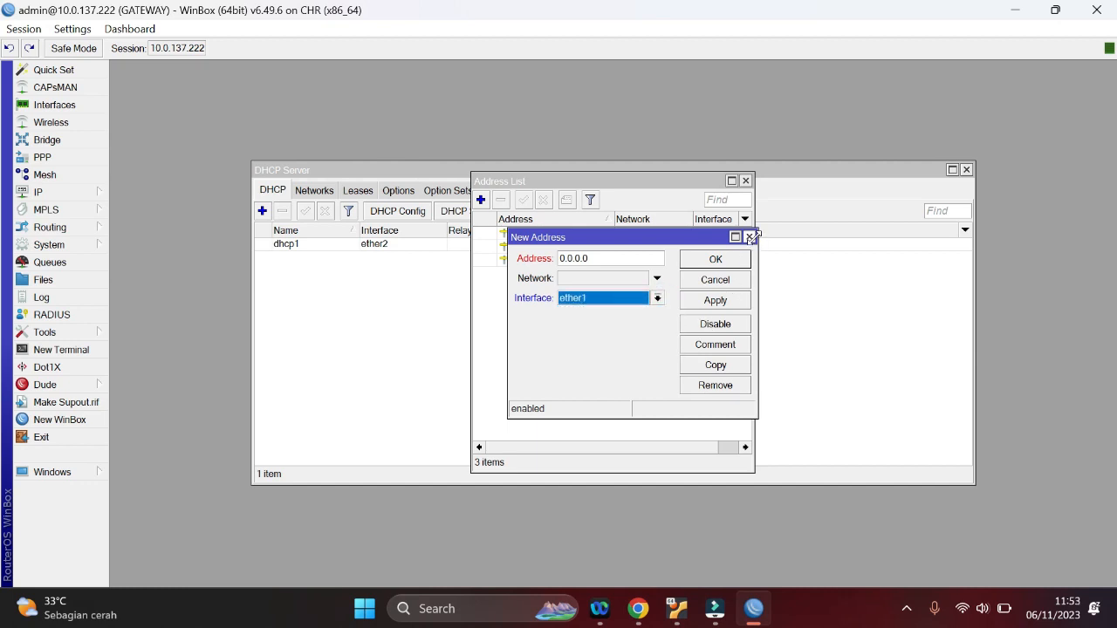
left_click(749, 238)
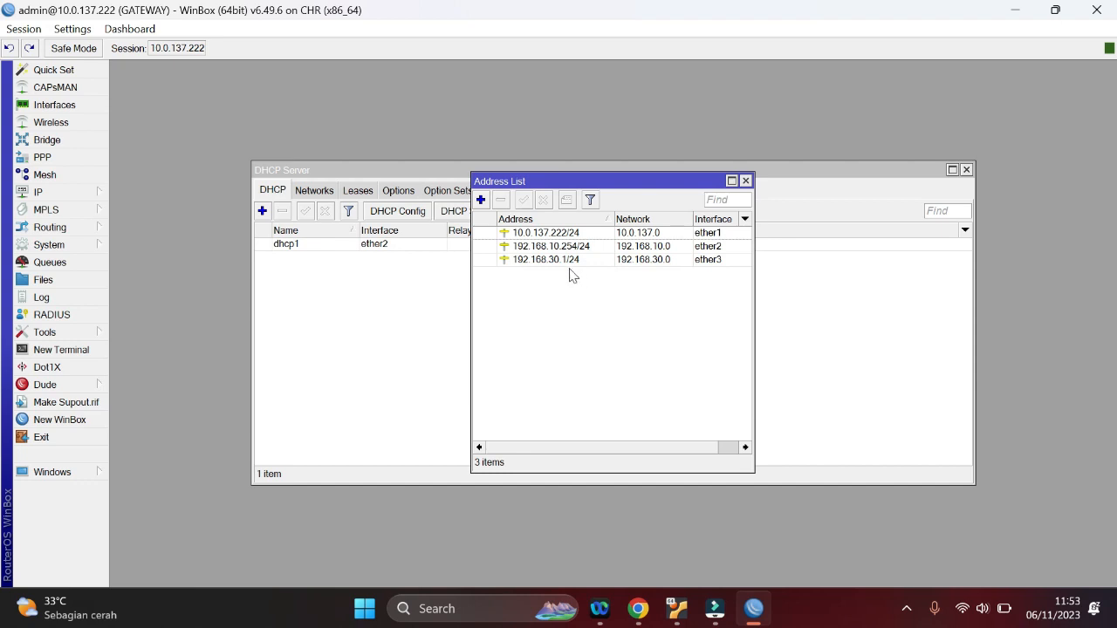
left_click(746, 182)
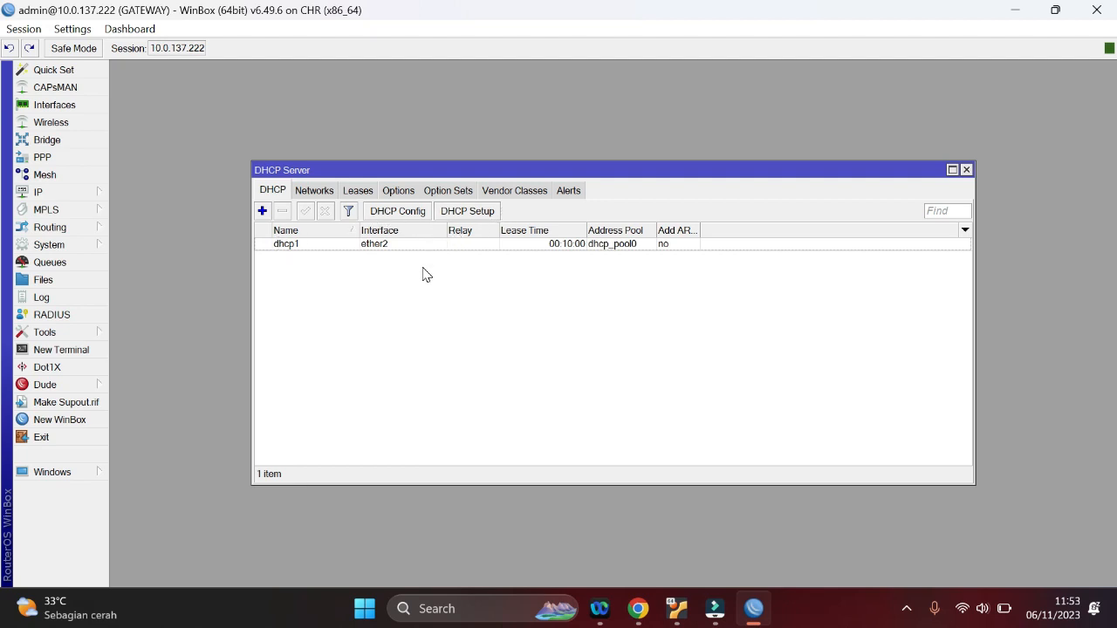
Run DHCP Setup on ether3 with network 192.168.30.0/24, gateway 192.168.30.1, pool 192.168.30.2-192.168.30.254, DNS 8.8.8.8 and 1.1.1.1, and lease time 00:10:00
left_click(460, 212)
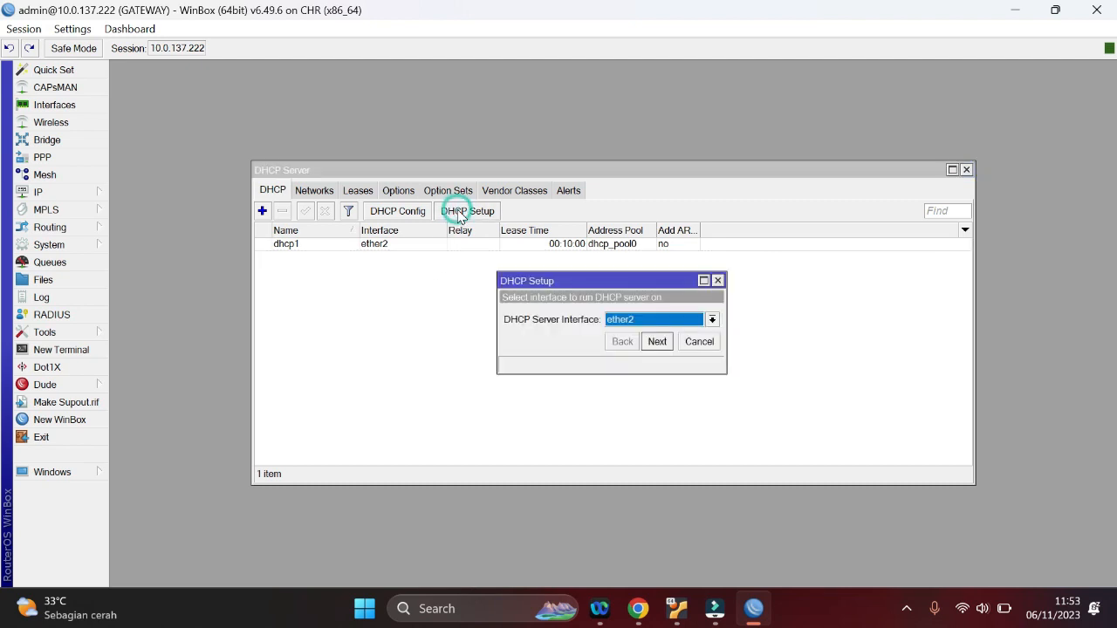
left_click(710, 319)
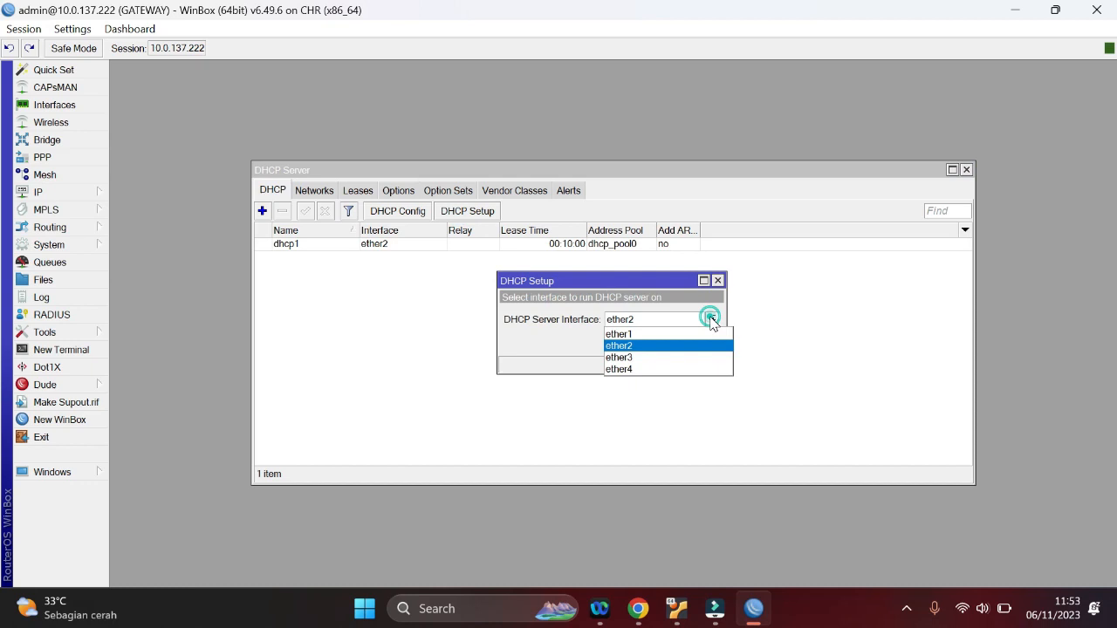
left_click(644, 357)
left_click(649, 346)
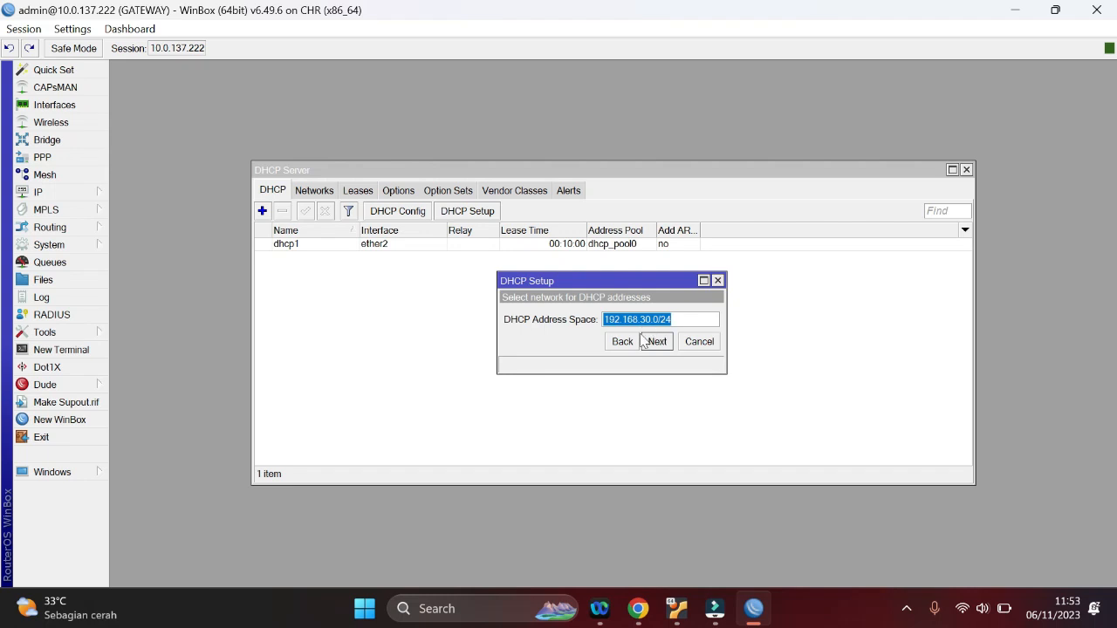
left_click(660, 347)
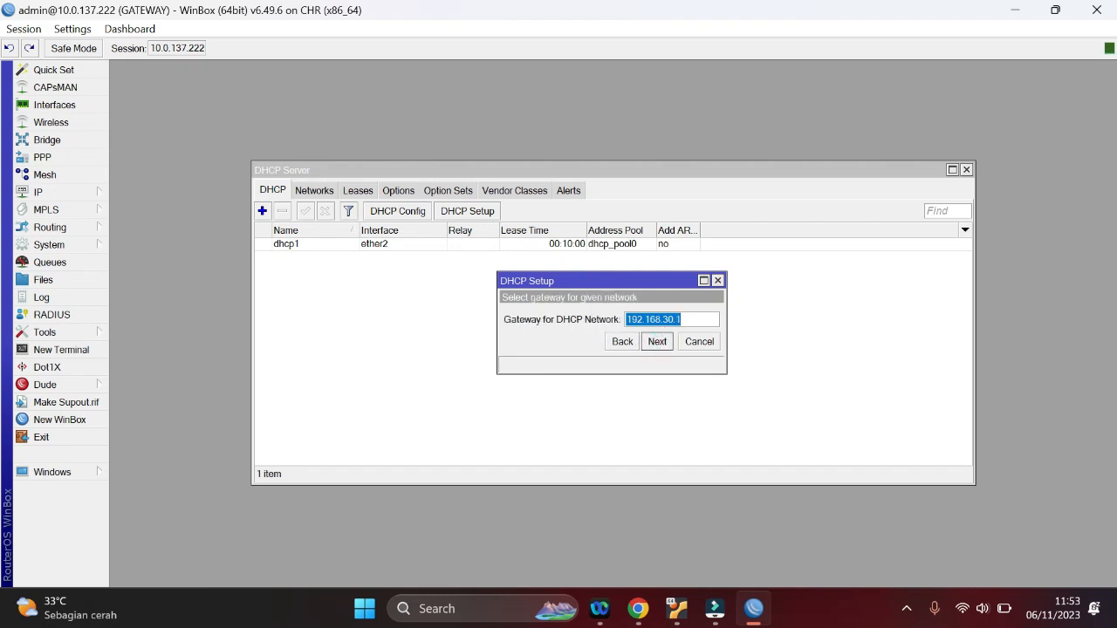
left_click(656, 342)
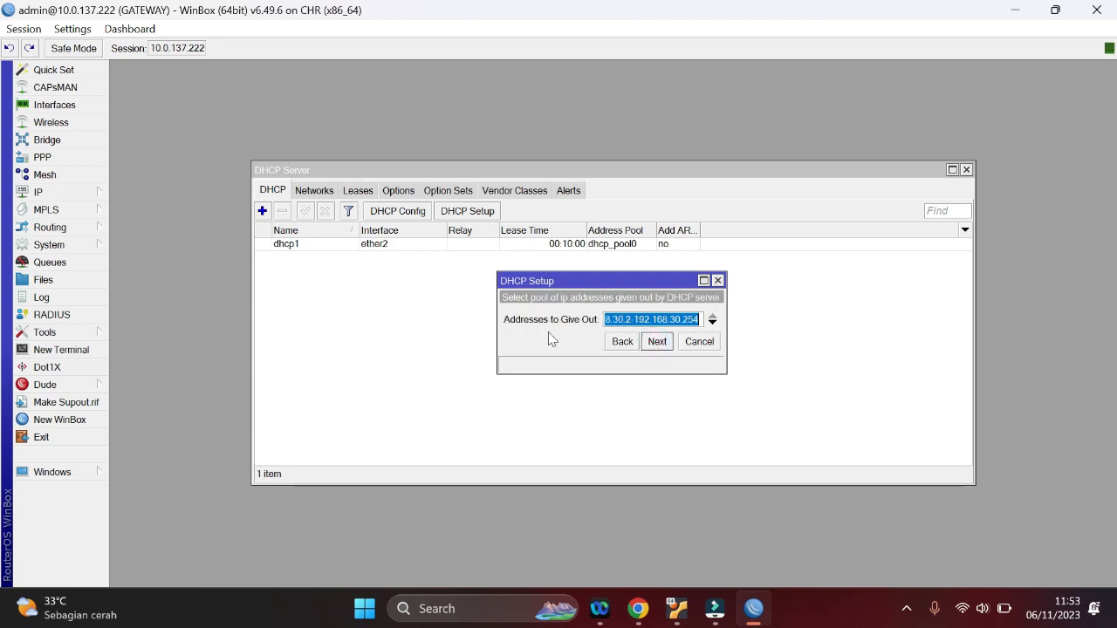
left_click(658, 343)
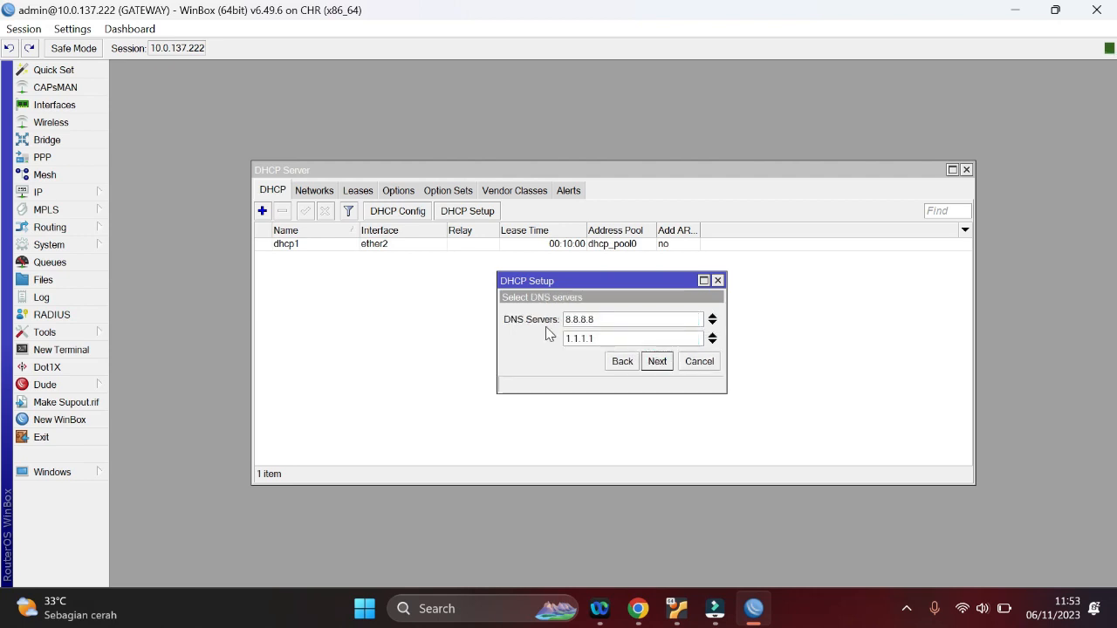
left_click(657, 362)
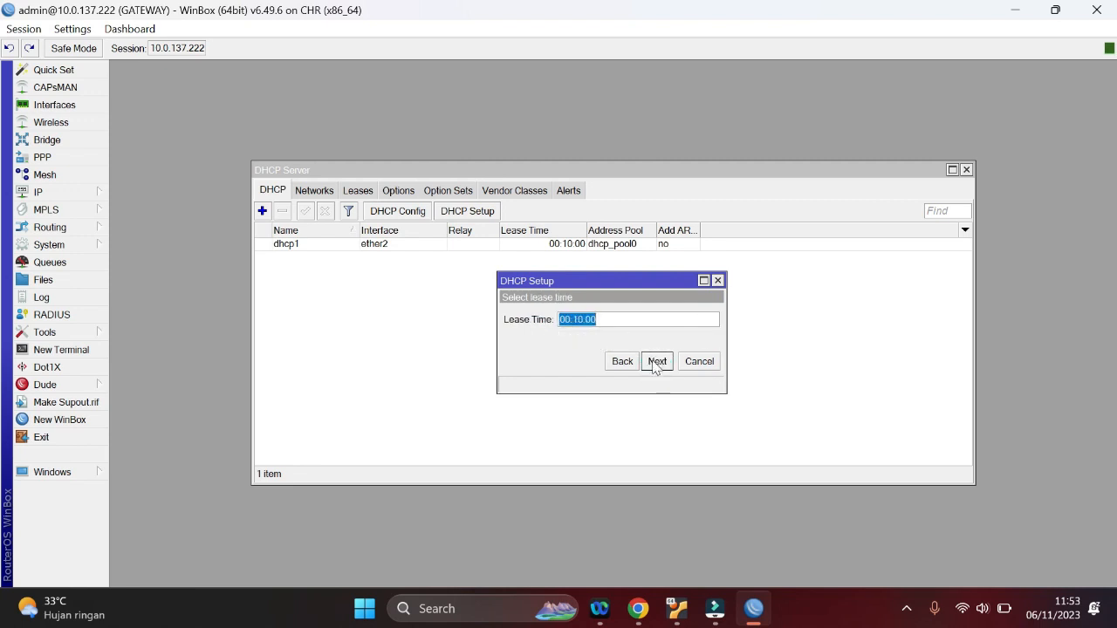
left_click(654, 362)
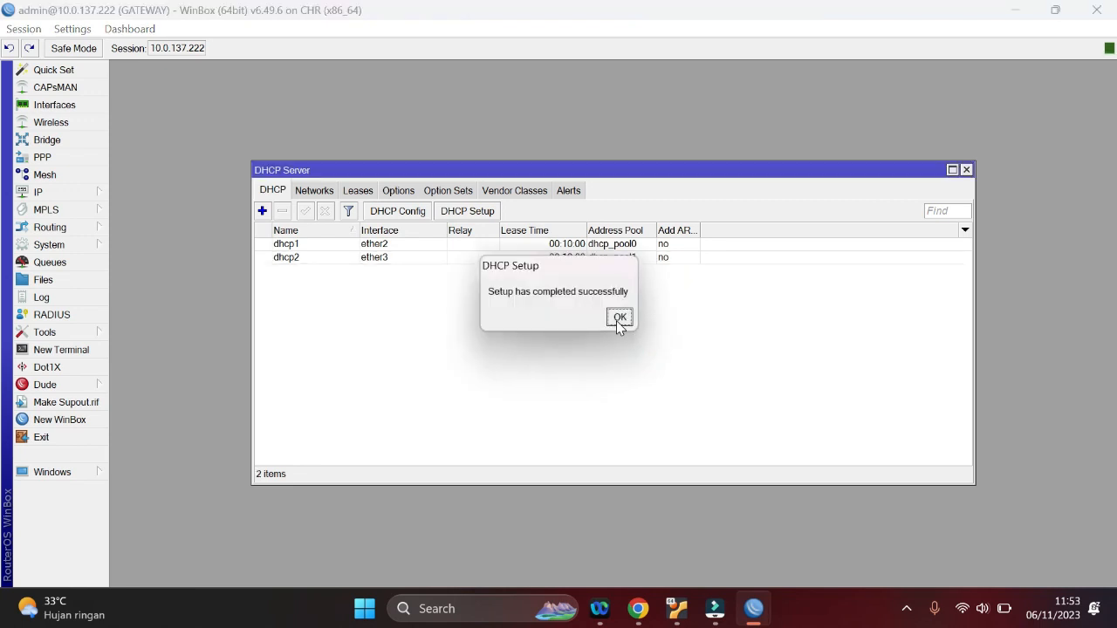
left_click(619, 317)
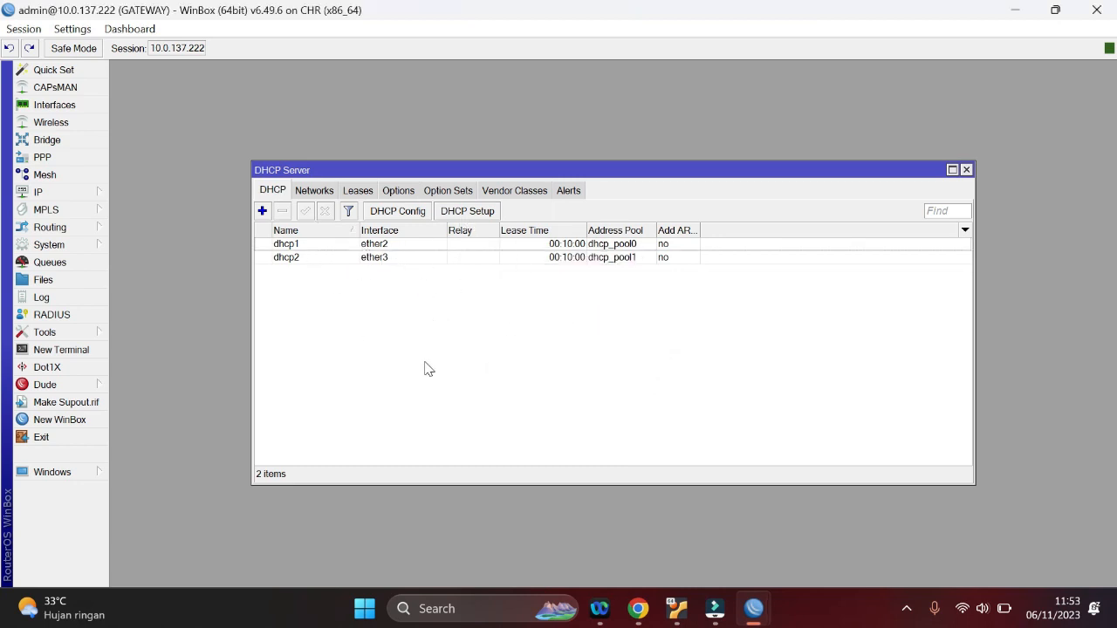
Switch to the PNETLab topology in Chrome, clear the terminal out of view, and add a Virtual PC (VPCS) node below the Mikrotik router
left_click(638, 610)
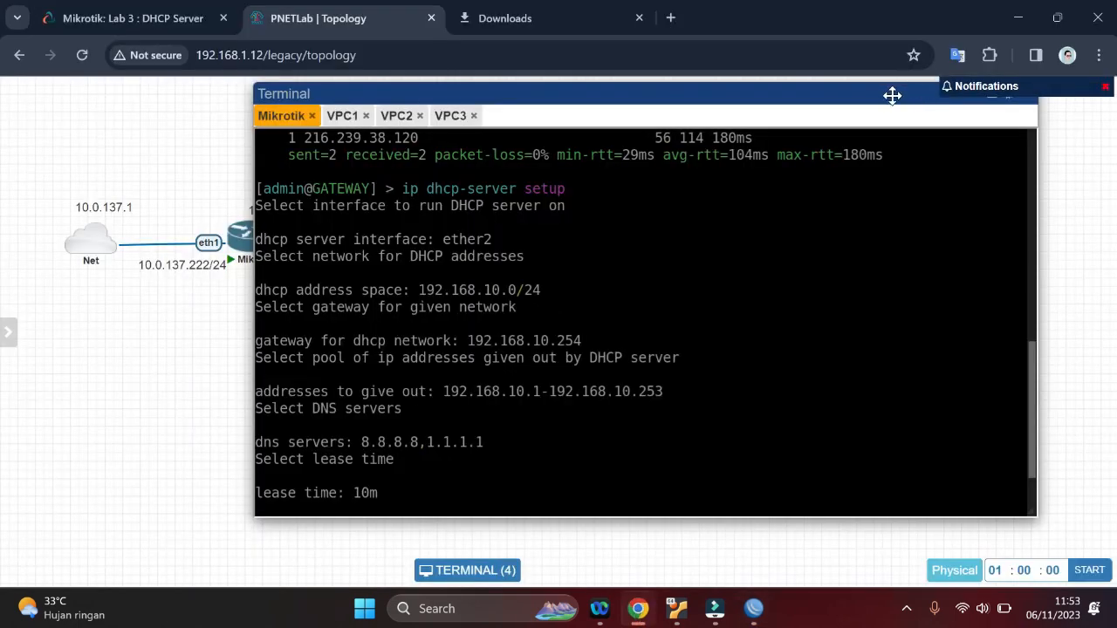
left_click_drag(892, 93, 813, 142)
left_click(883, 140)
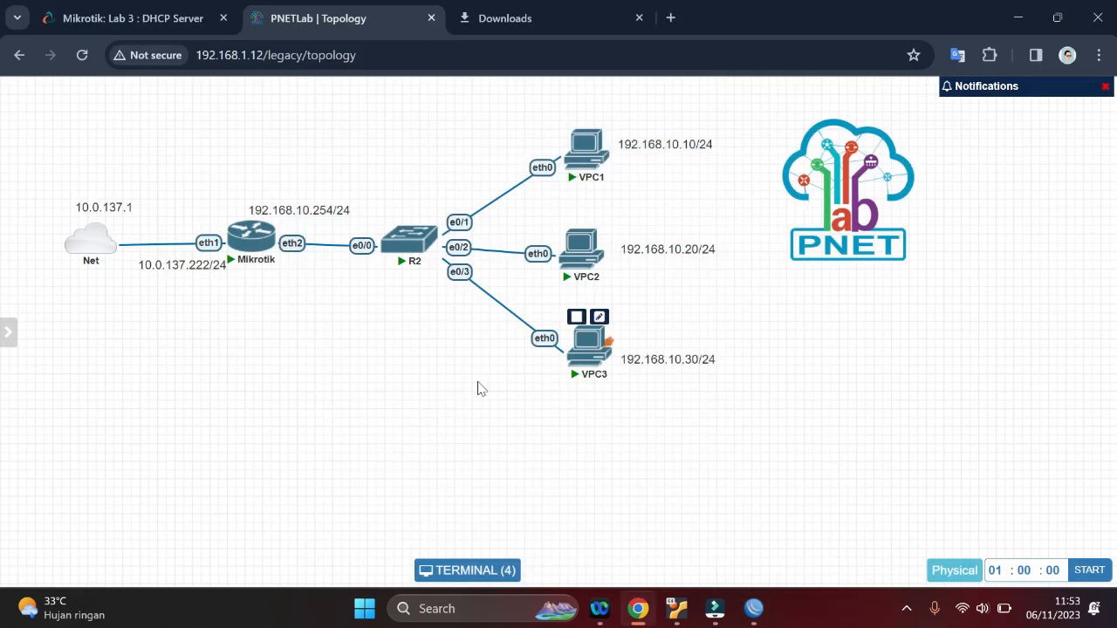
right_click(384, 358)
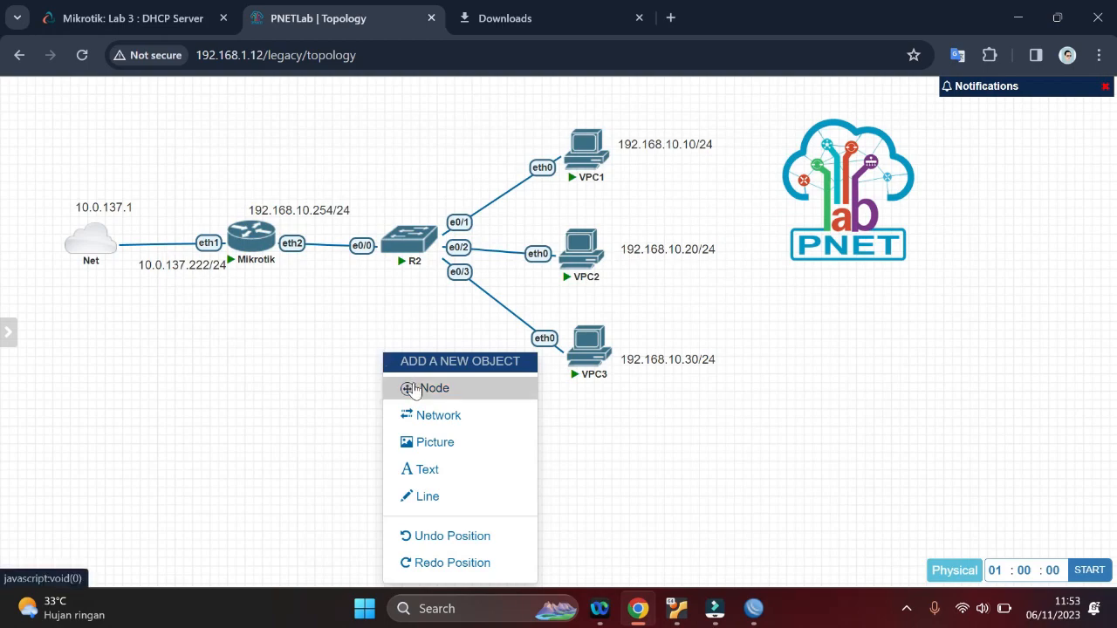
left_click(414, 390)
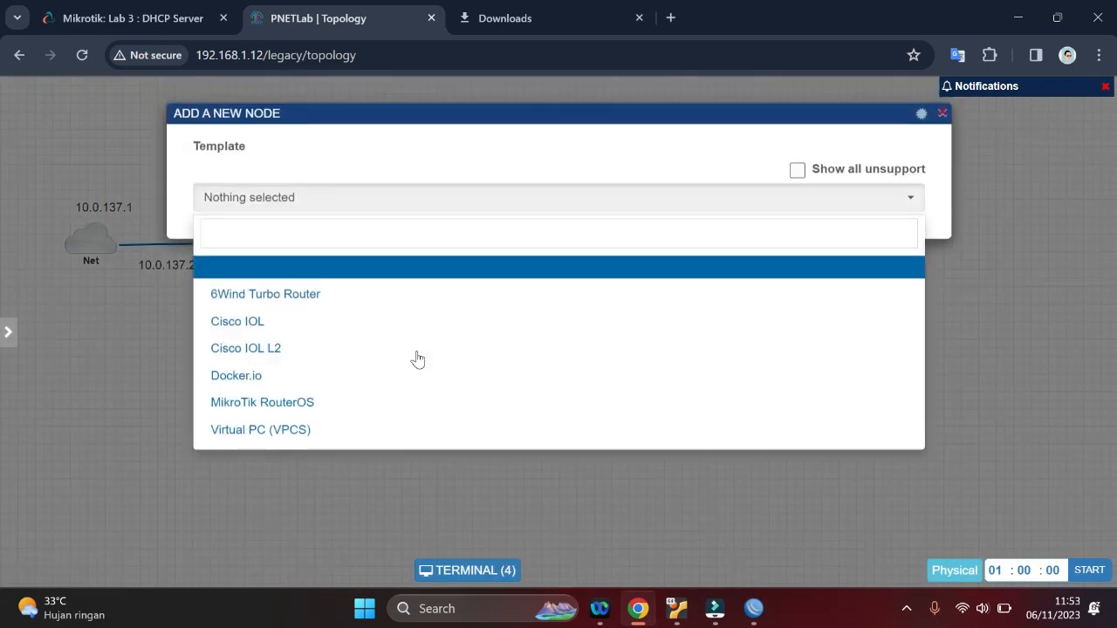
left_click(281, 428)
scroll(583, 337, "down", 5)
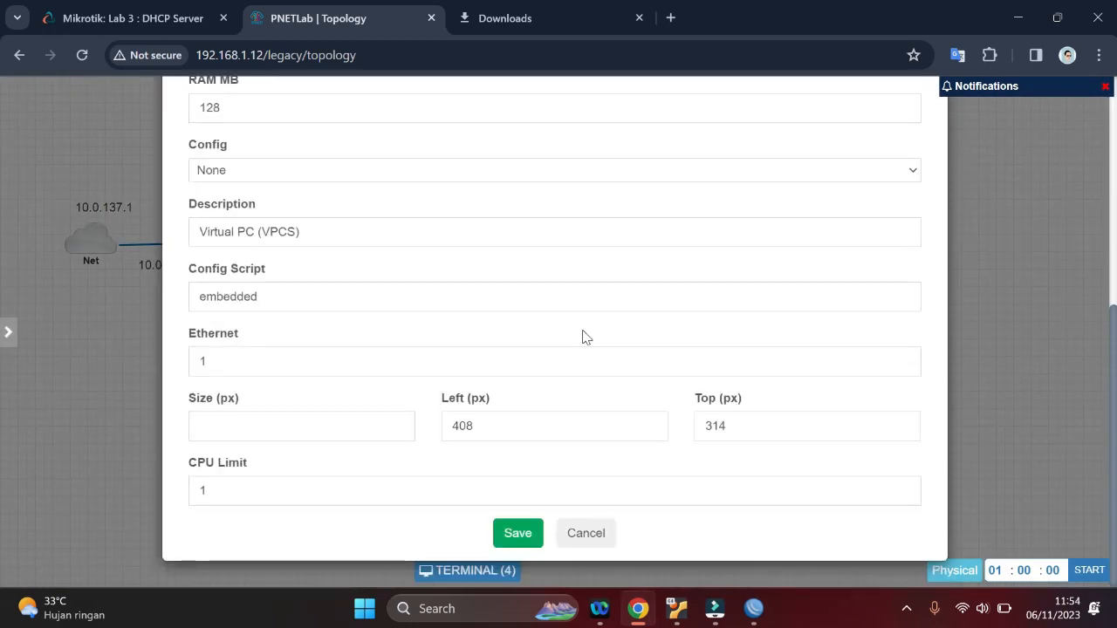
left_click(514, 533)
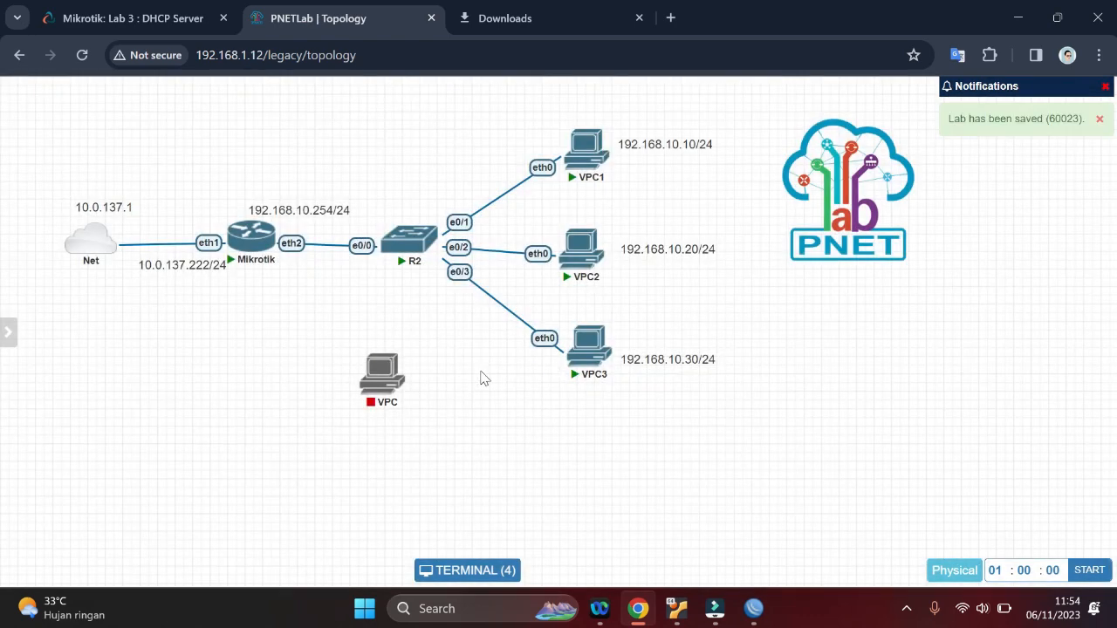
left_click_drag(366, 377, 285, 370)
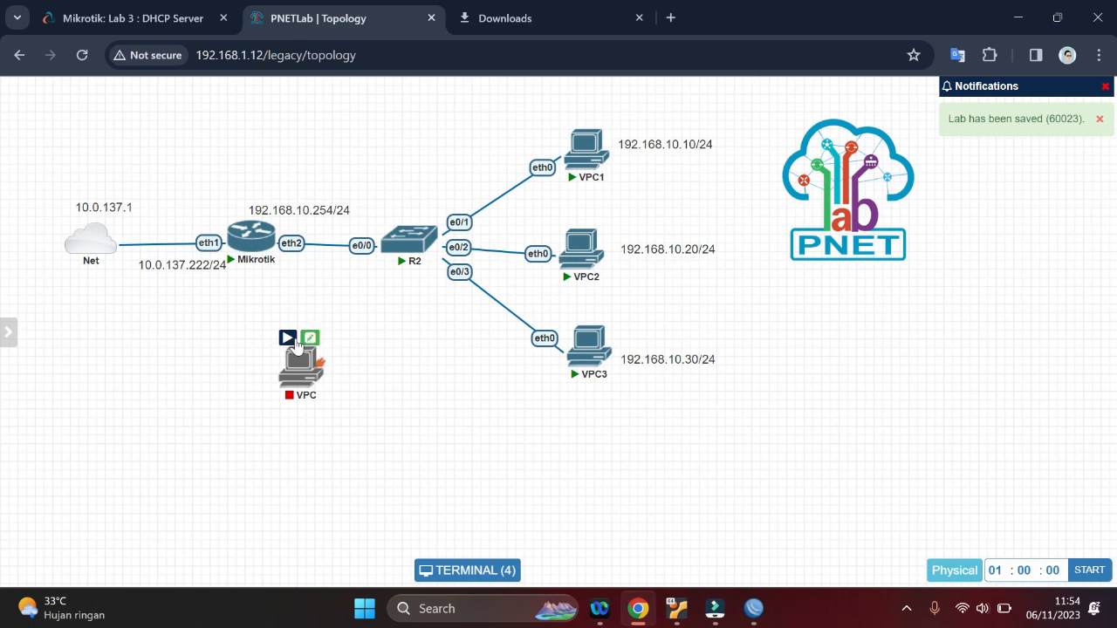
Start the new VPC node and connect its eth0 interface to the Mikrotik's eth3
left_click(287, 337)
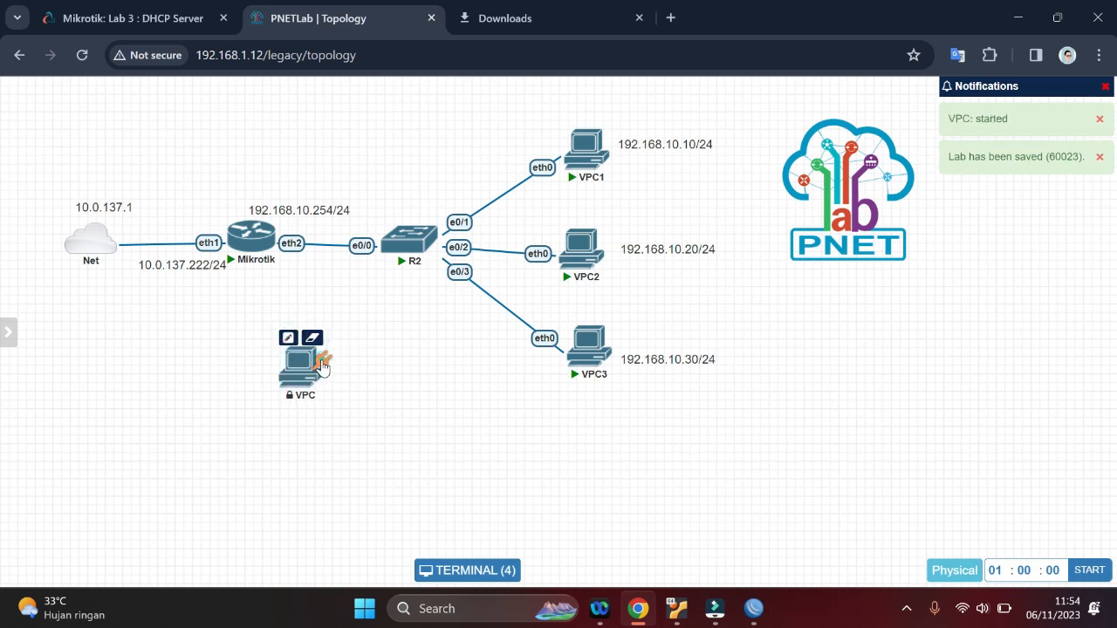
left_click_drag(321, 367, 250, 231)
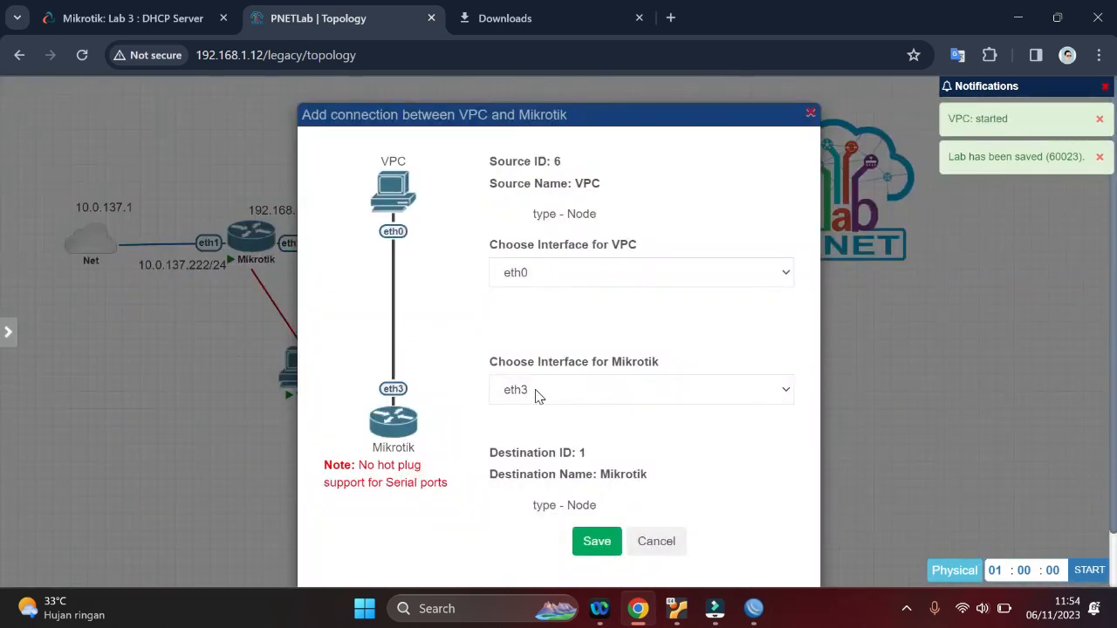
left_click(594, 542)
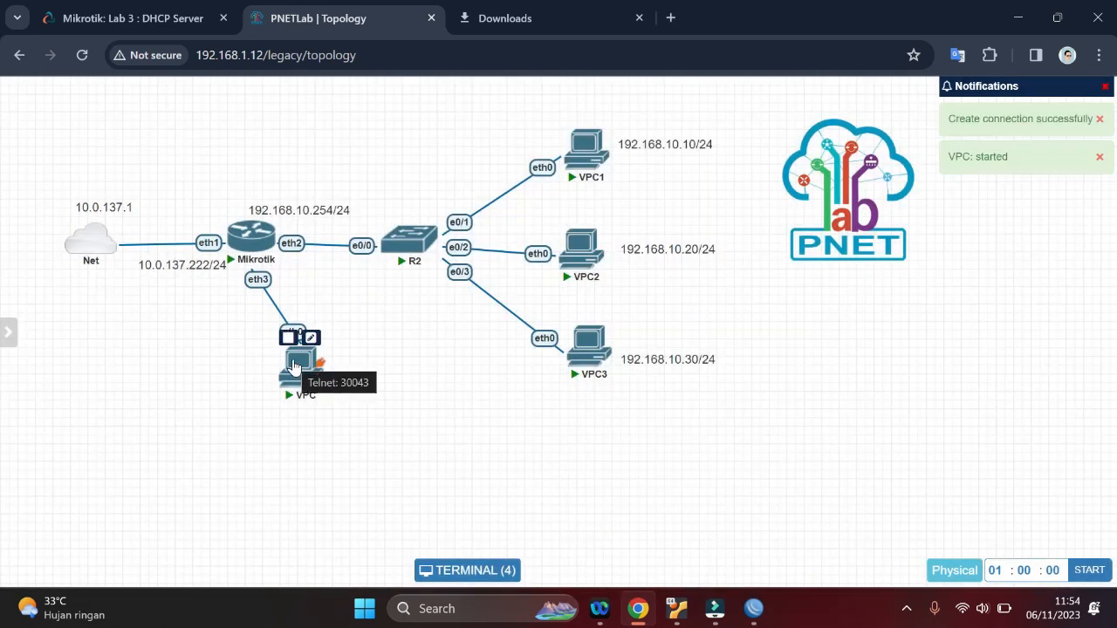
Open the new VPC's console and request an address from the DHCP server with ip dhcp
left_click(295, 364)
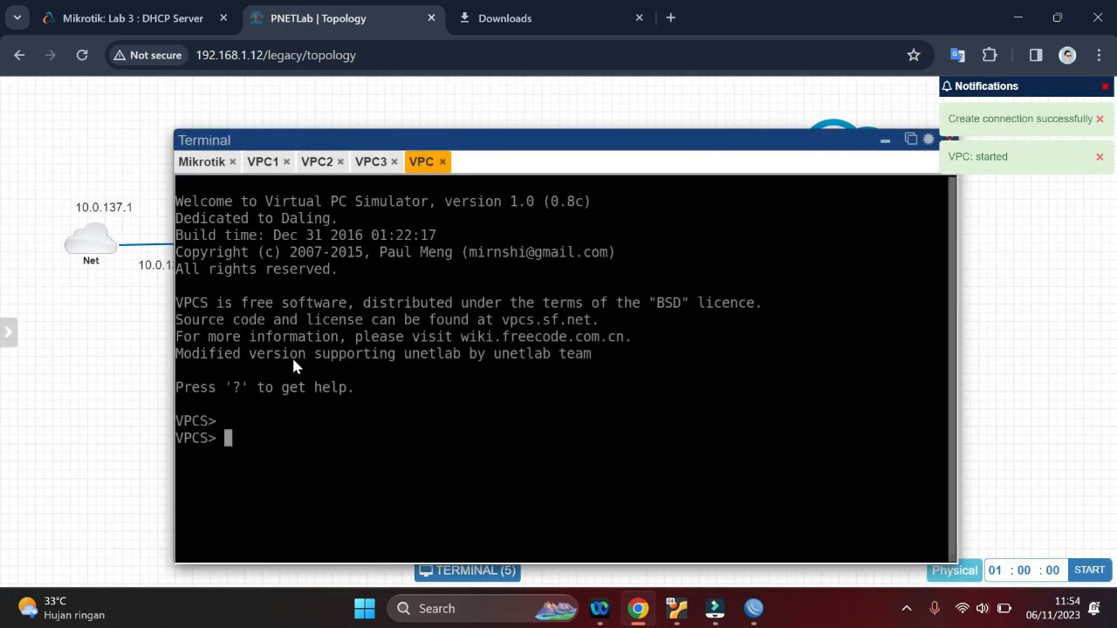
left_click_drag(506, 137, 593, 108)
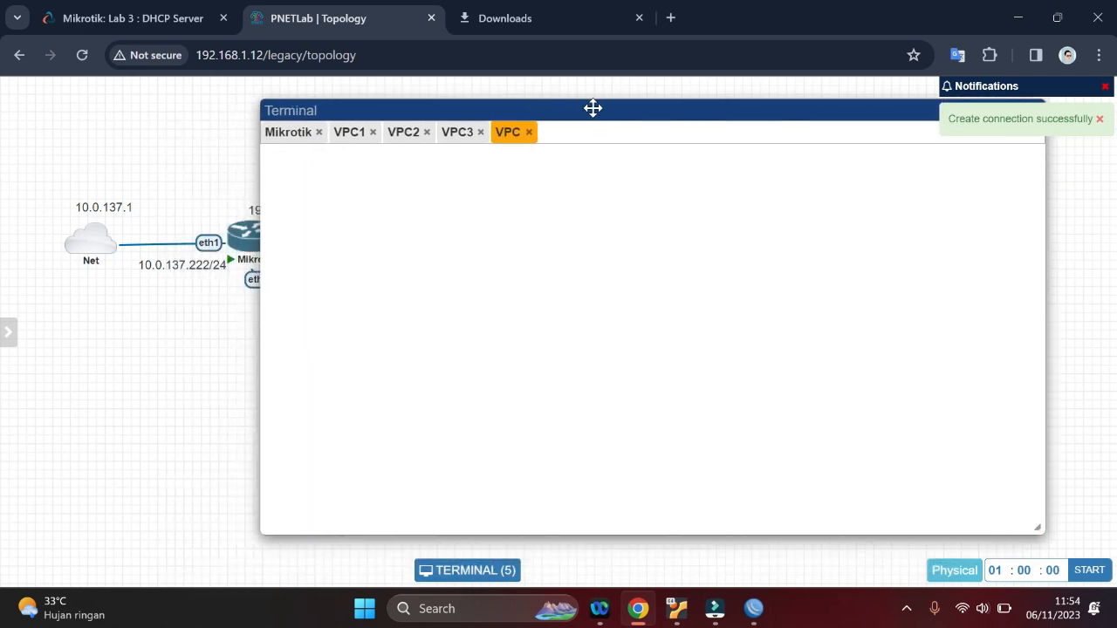
type("ip")
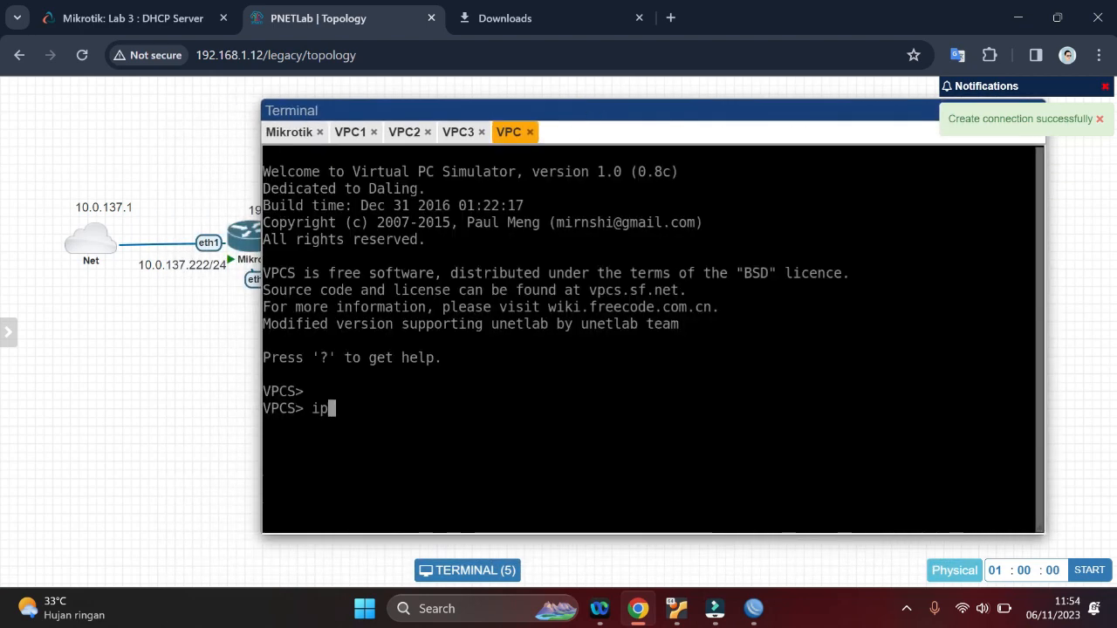
type(" dhcp")
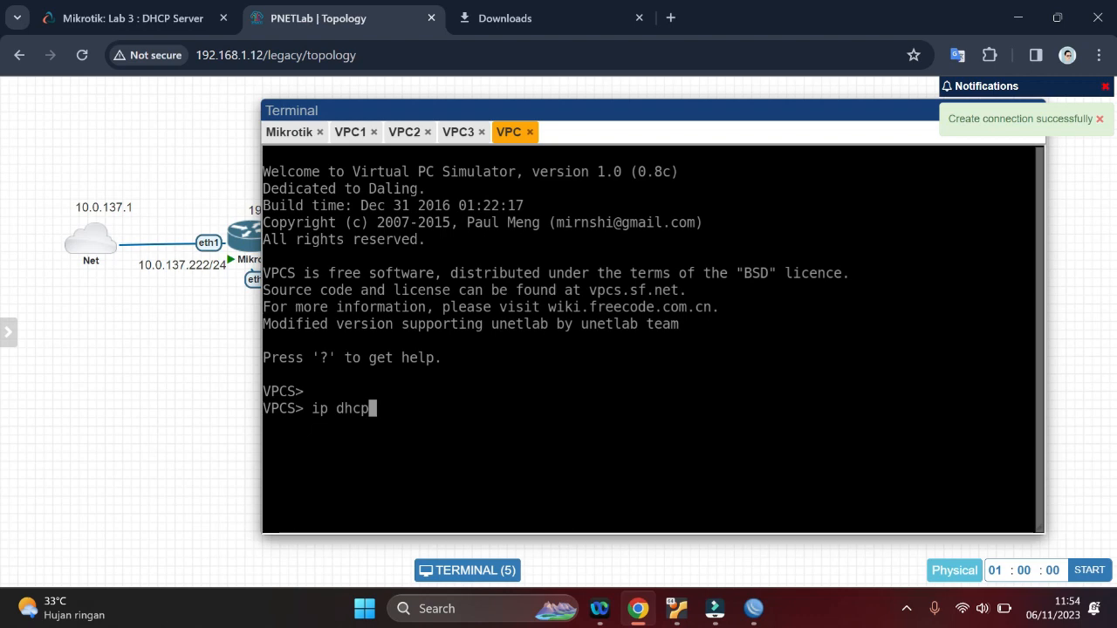
key("Return")
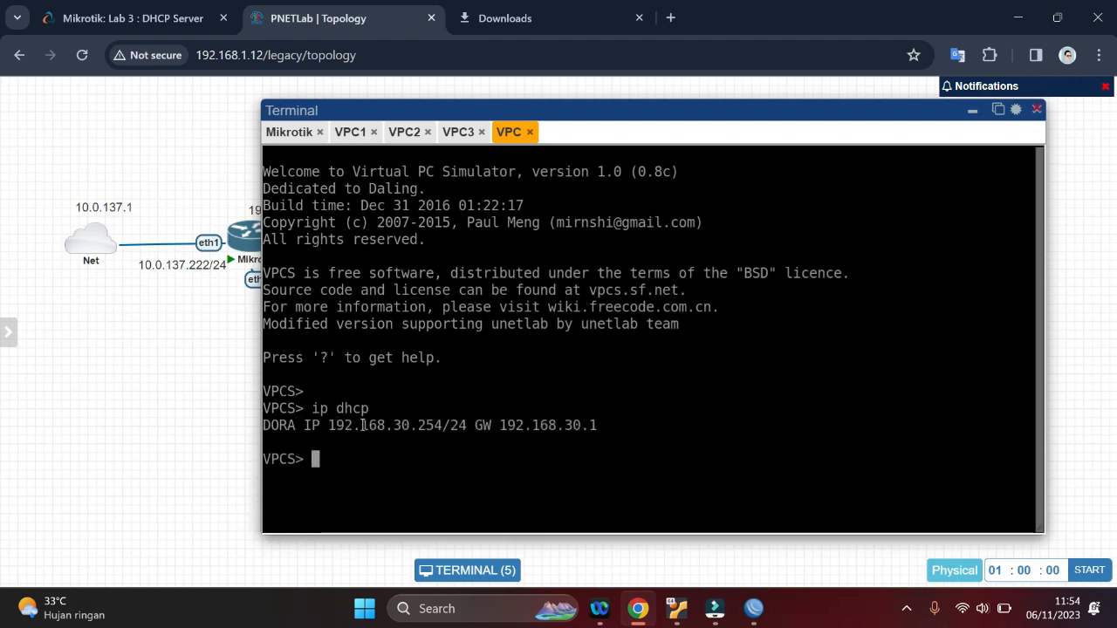
Compare the DHCP leases of VPC1 and the new VPC, and check the router's interface addresses in WinBox's address list
left_click(347, 131)
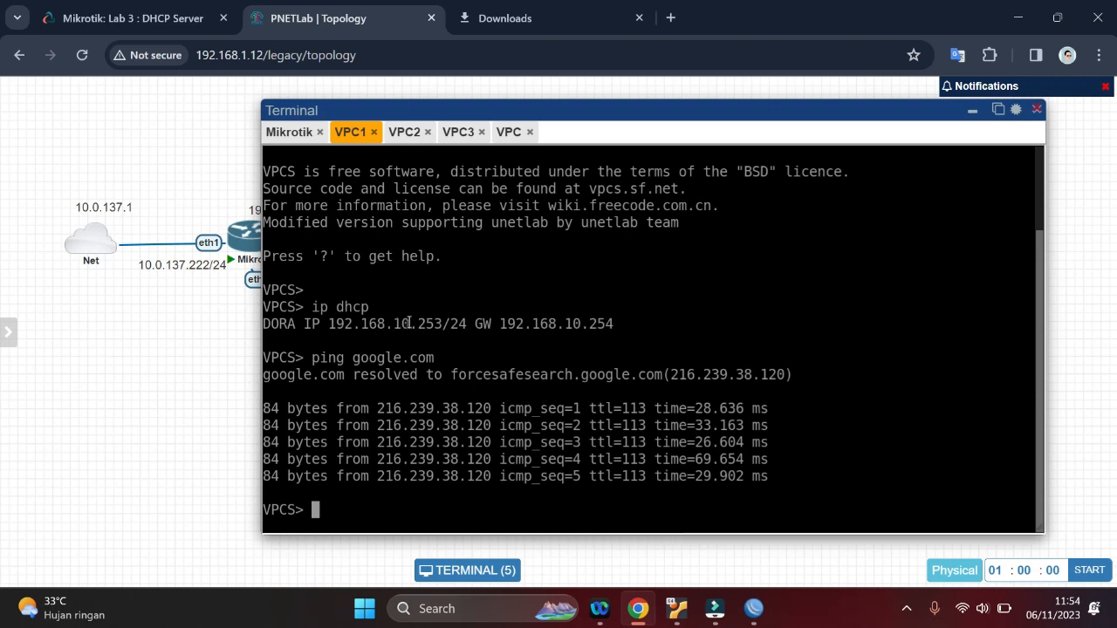
left_click(502, 134)
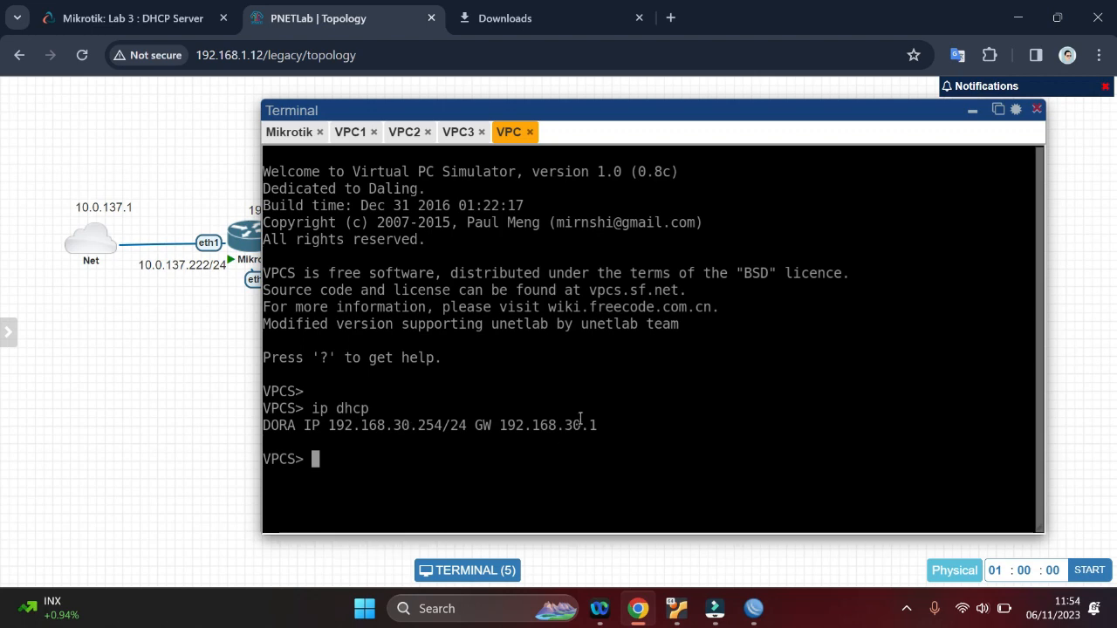
left_click(754, 608)
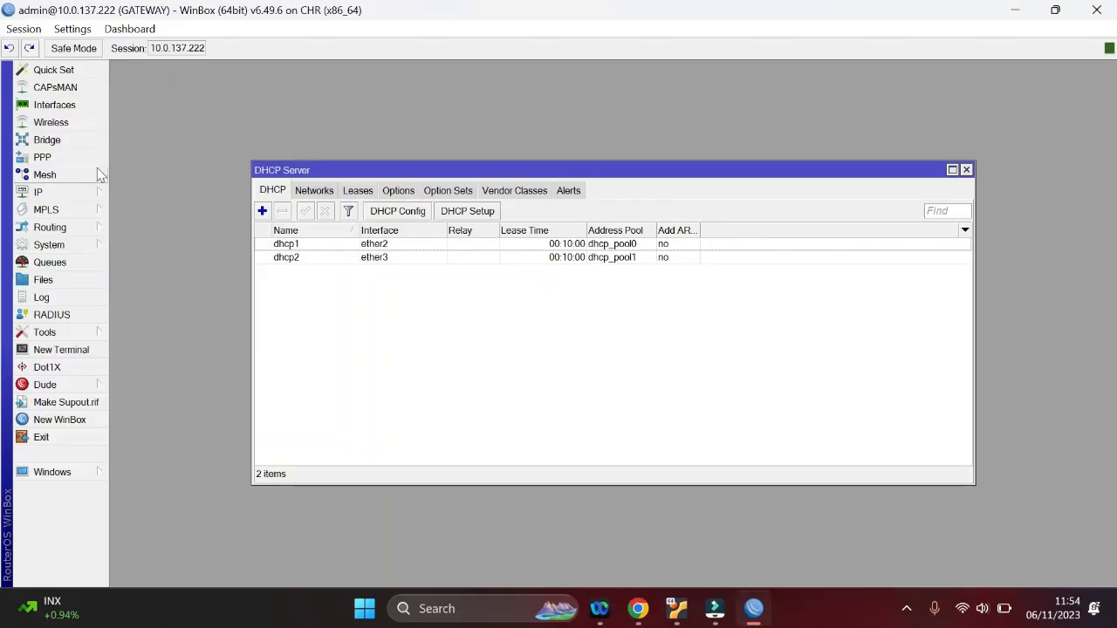
left_click(64, 194)
left_click(122, 179)
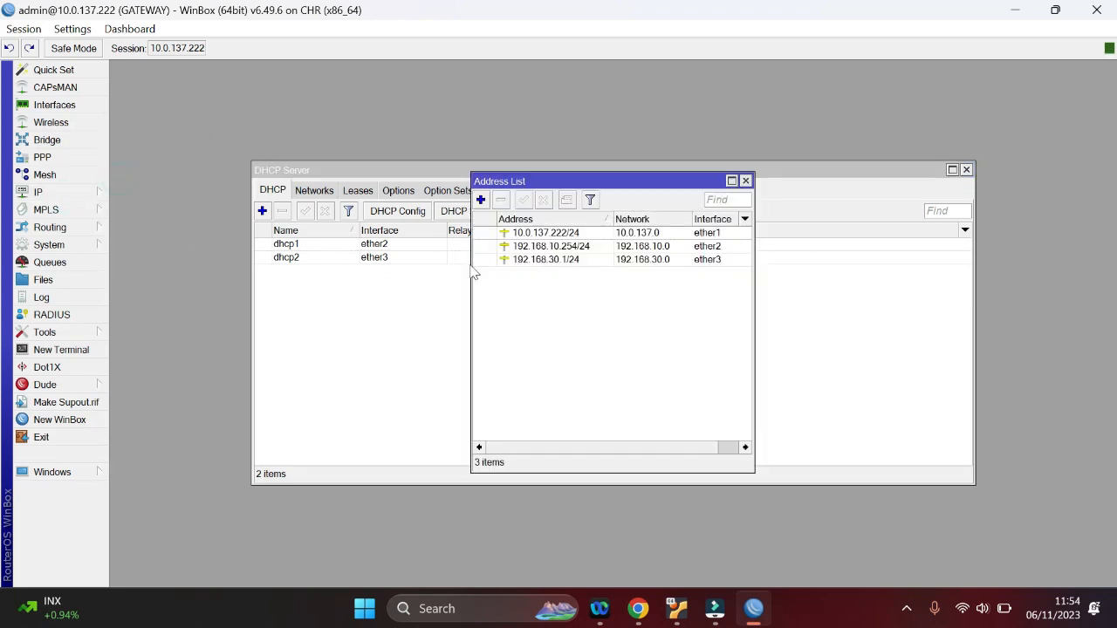
Return to PNETLab in Chrome, ping google.com from the new VPC's console, and stop the ping after a few replies
left_click(638, 610)
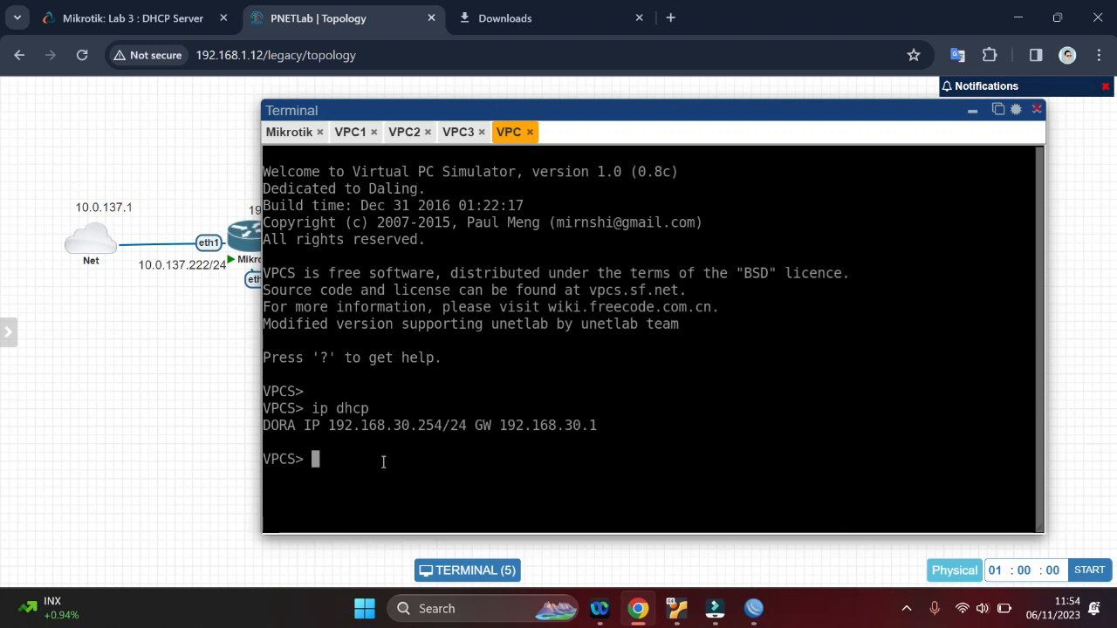
type("ping google.com")
key("Return")
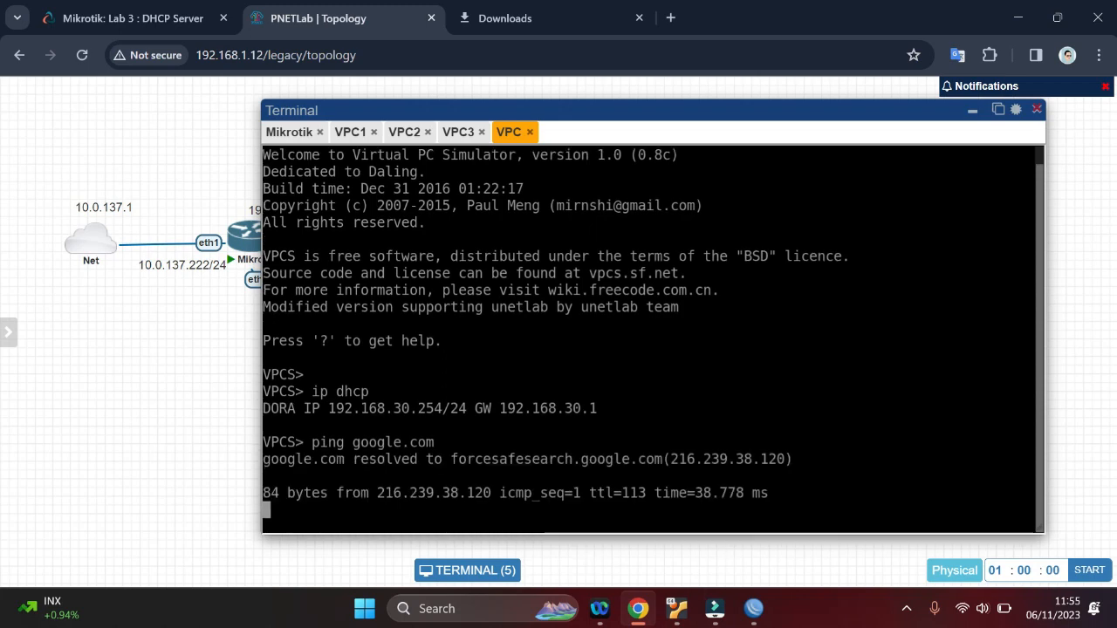
key("ctrl+c")
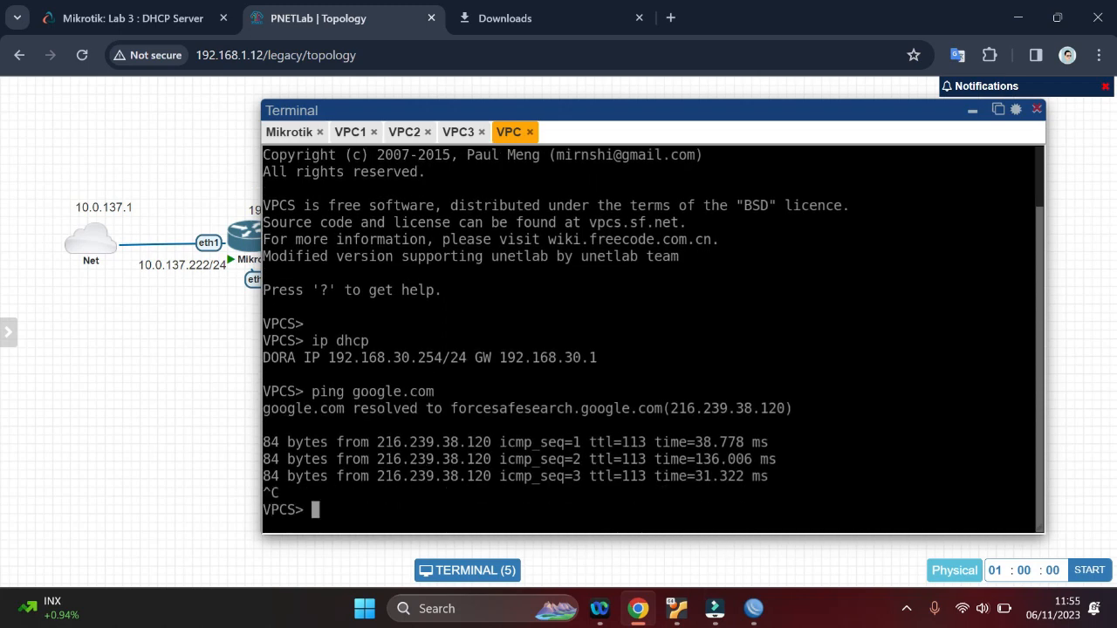